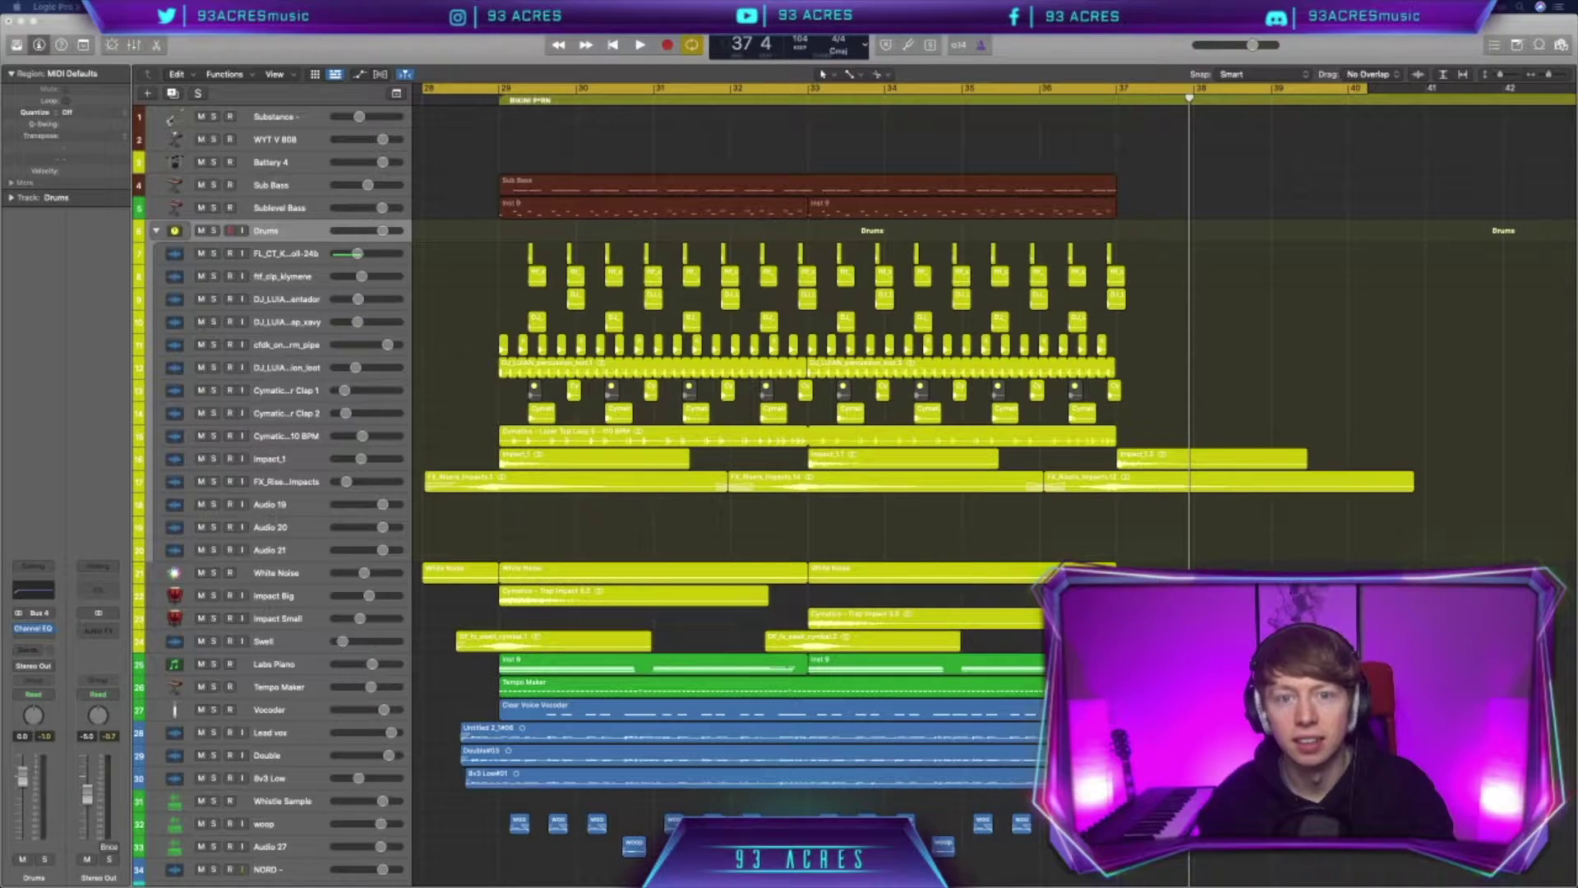
Review the key, BPM and chords in the project notes with the Labs Piano track selected, and close the notes.
{"action": "left_click", "coordinate": [1517, 46]}
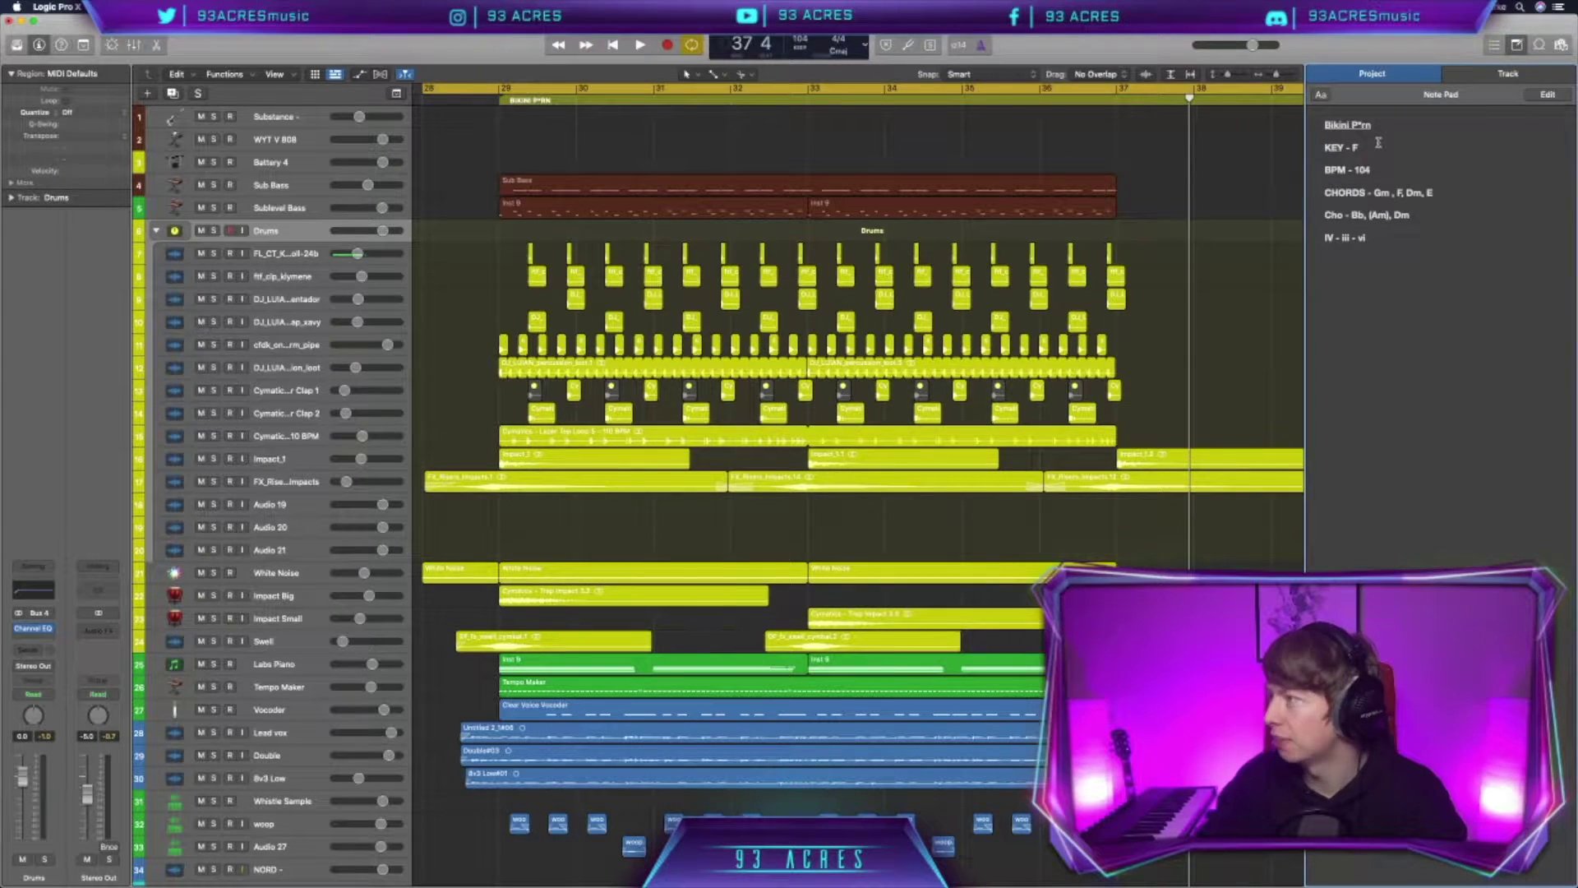
{"action": "left_click", "coordinate": [297, 672]}
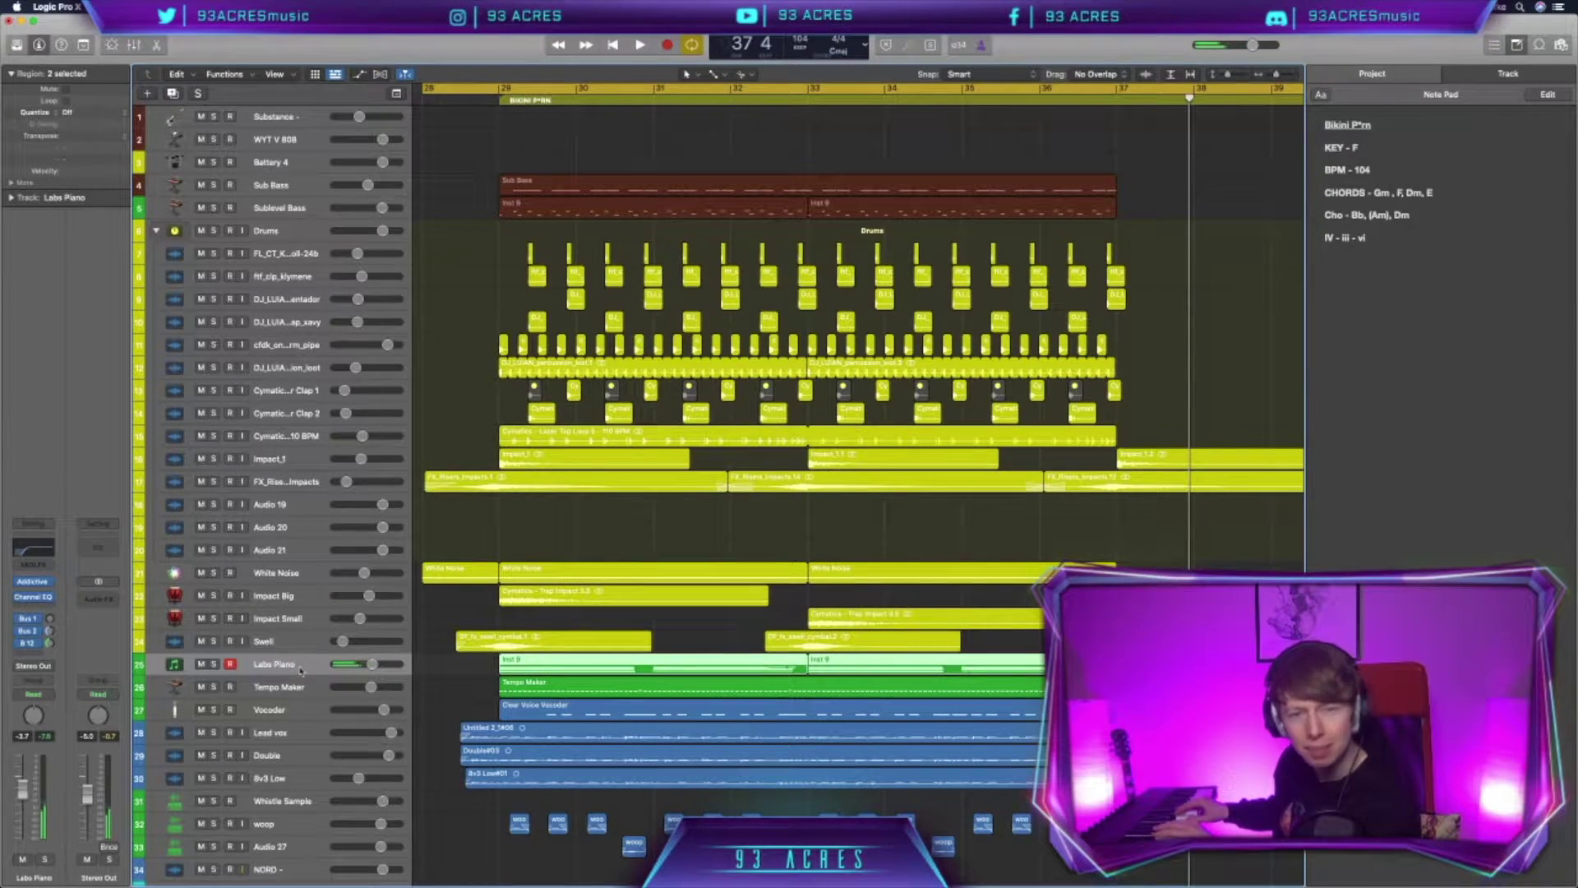
{"action": "left_click", "coordinate": [1380, 170]}
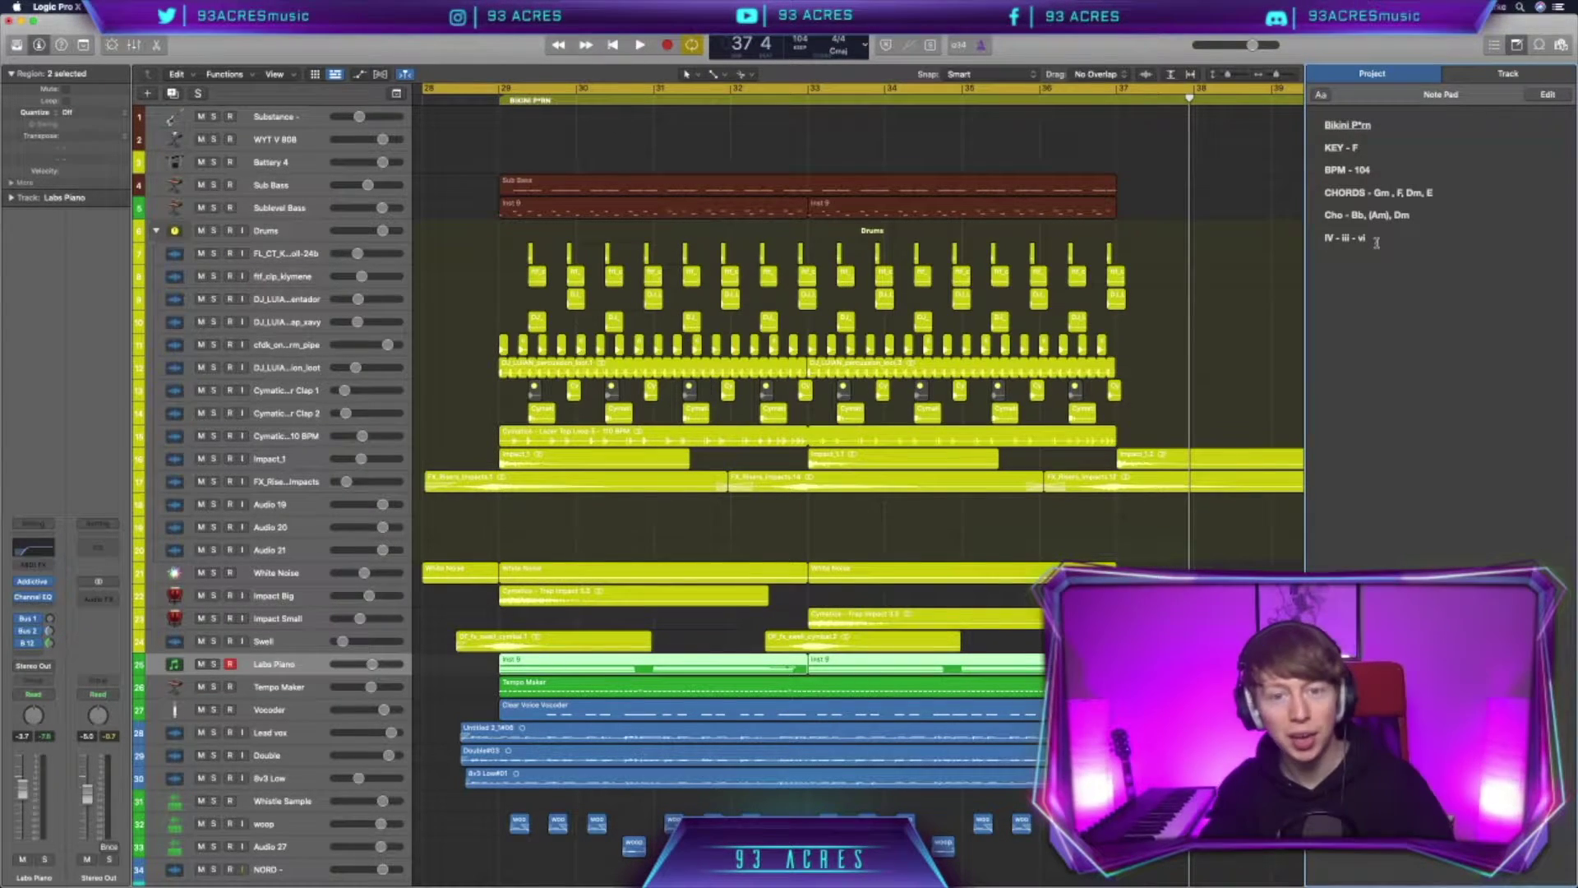
{"action": "key", "text": "alt+super+p"}
{"action": "left_click", "coordinate": [484, 285]}
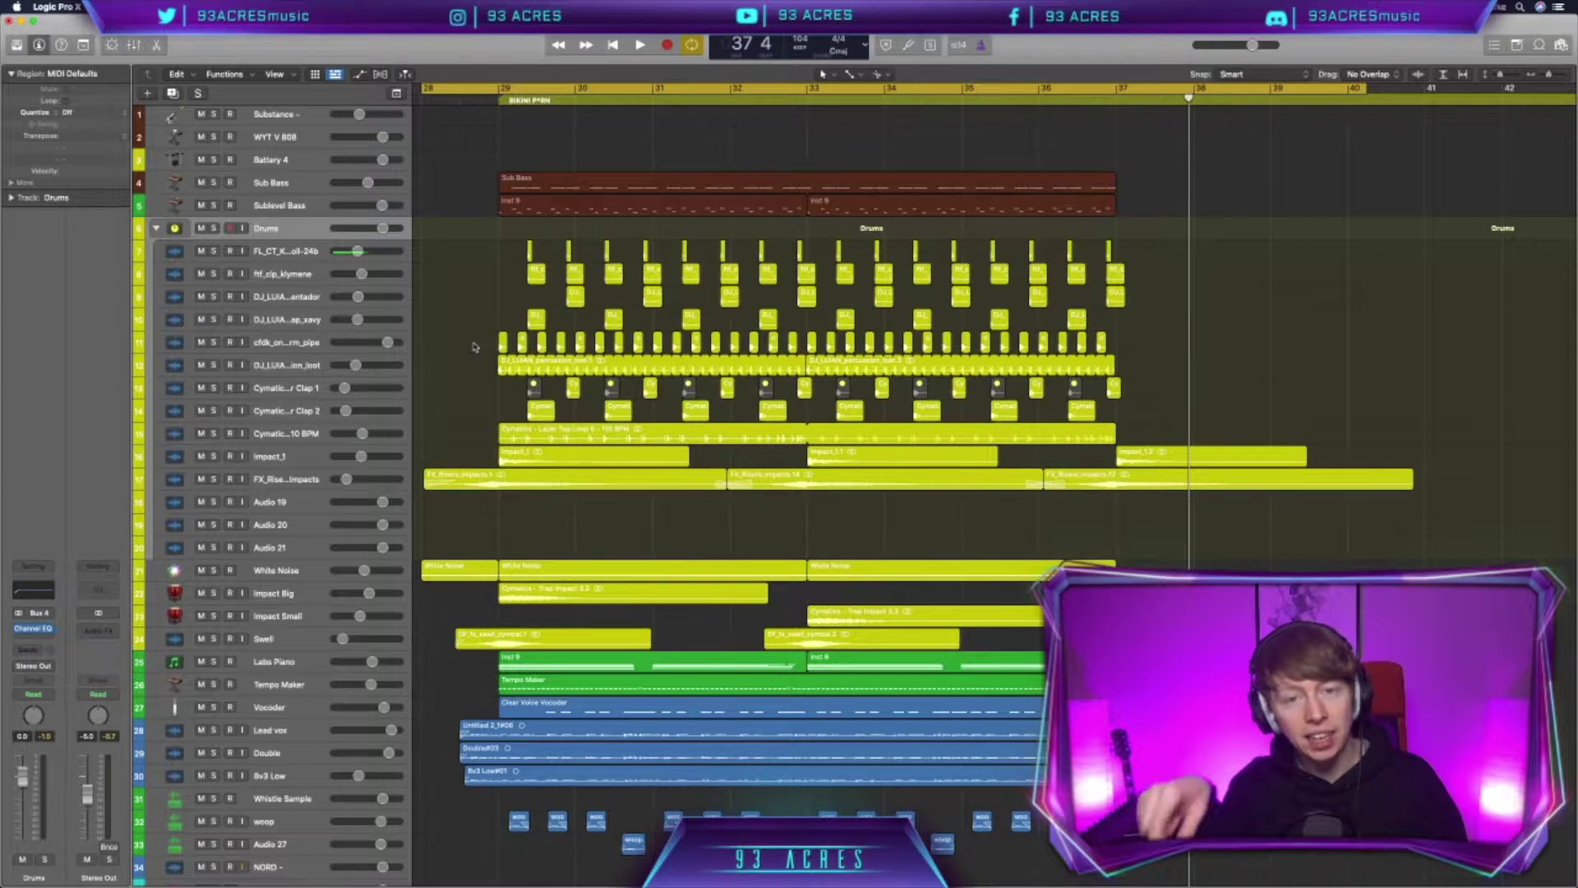
Solo the snare and clap tracks, 7 to 12, in the Drums stack and audition them.
{"action": "left_click", "coordinate": [213, 251]}
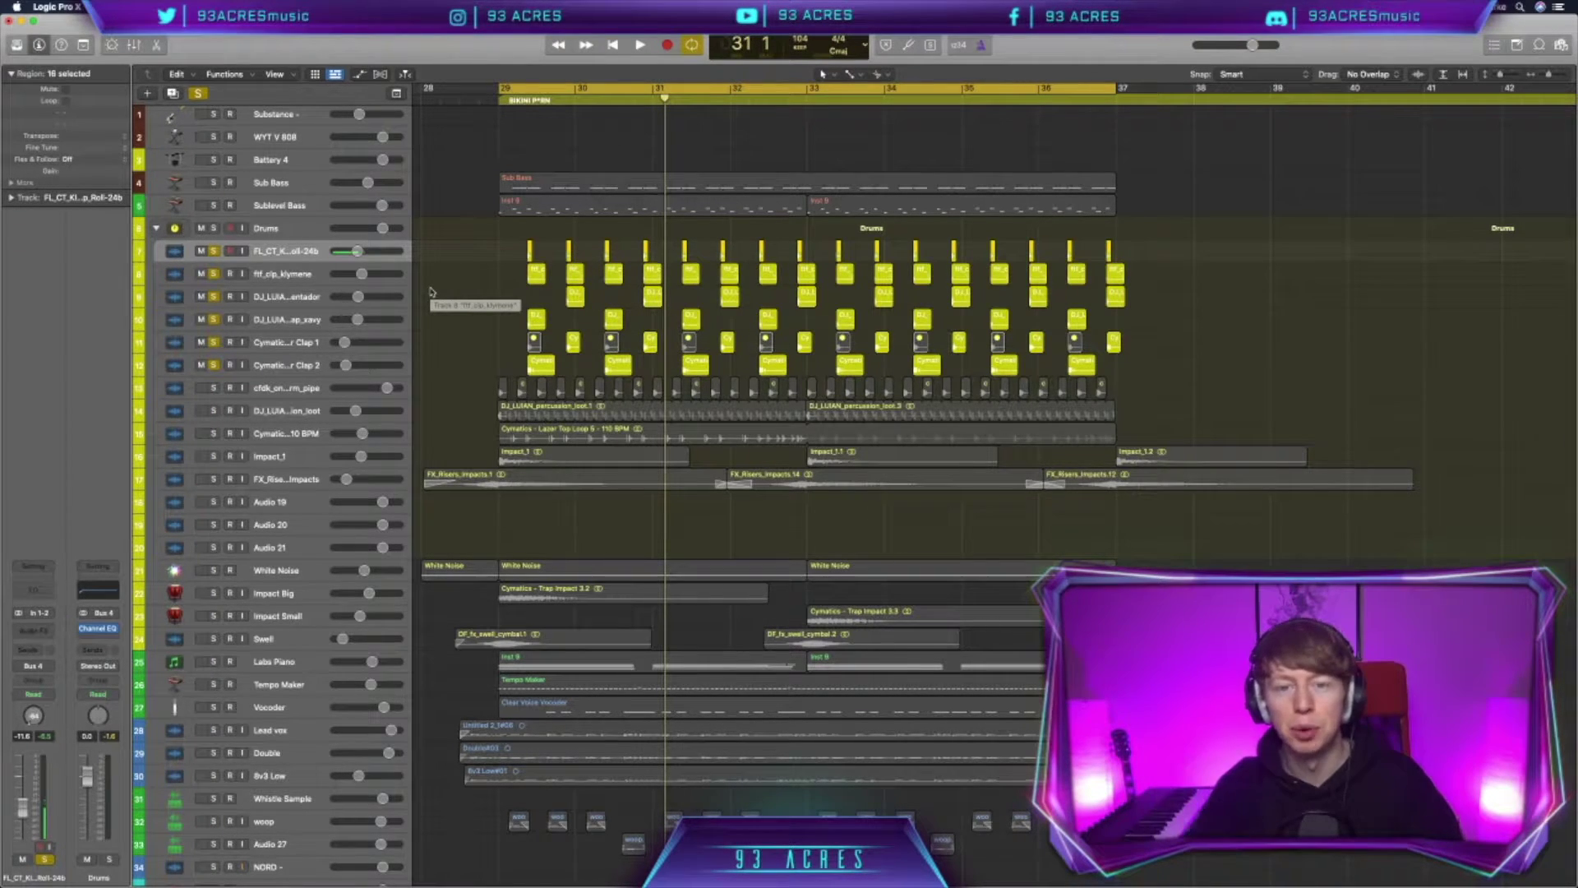
{"action": "key", "text": "space"}
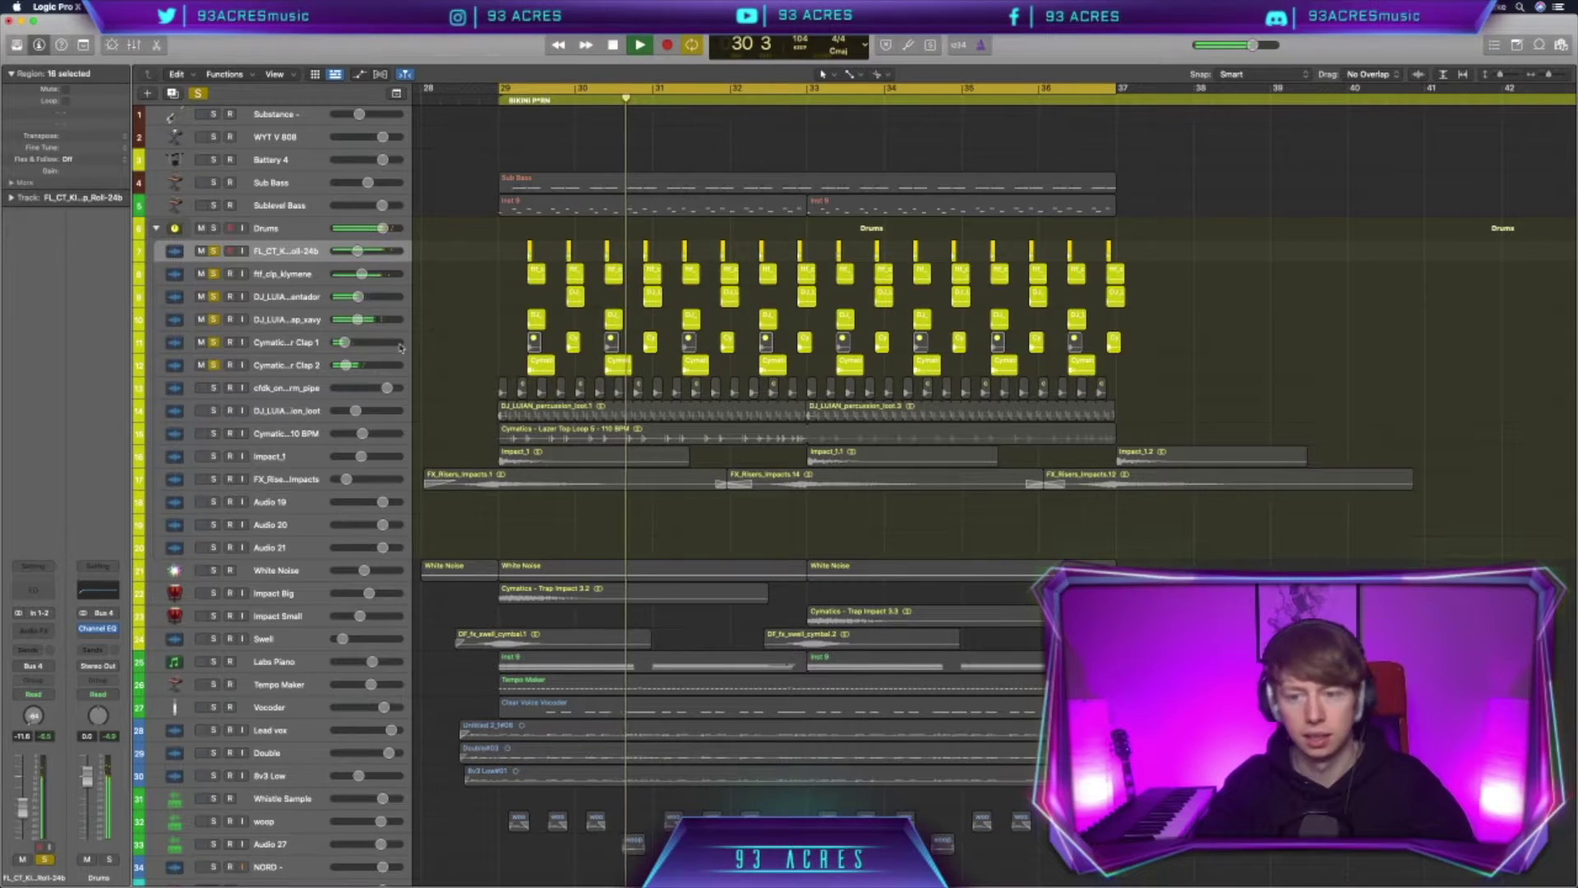
{"action": "key", "text": "space"}
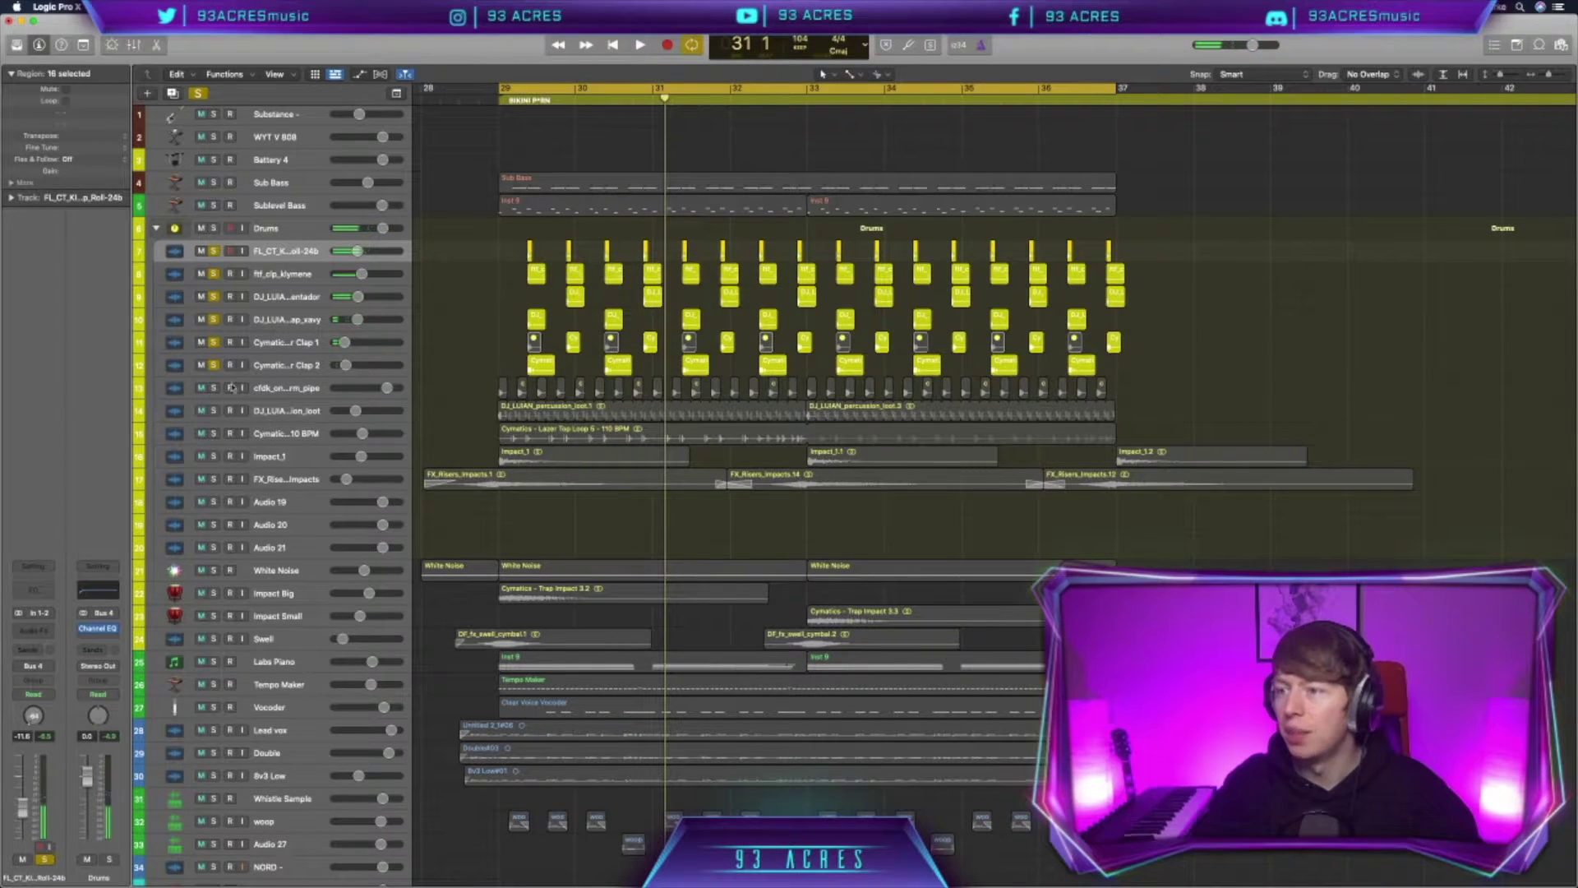
Solo only the warm pipe kick track, removing the solos from tracks 7 to 12, and audition it.
{"action": "left_click", "coordinate": [294, 390]}
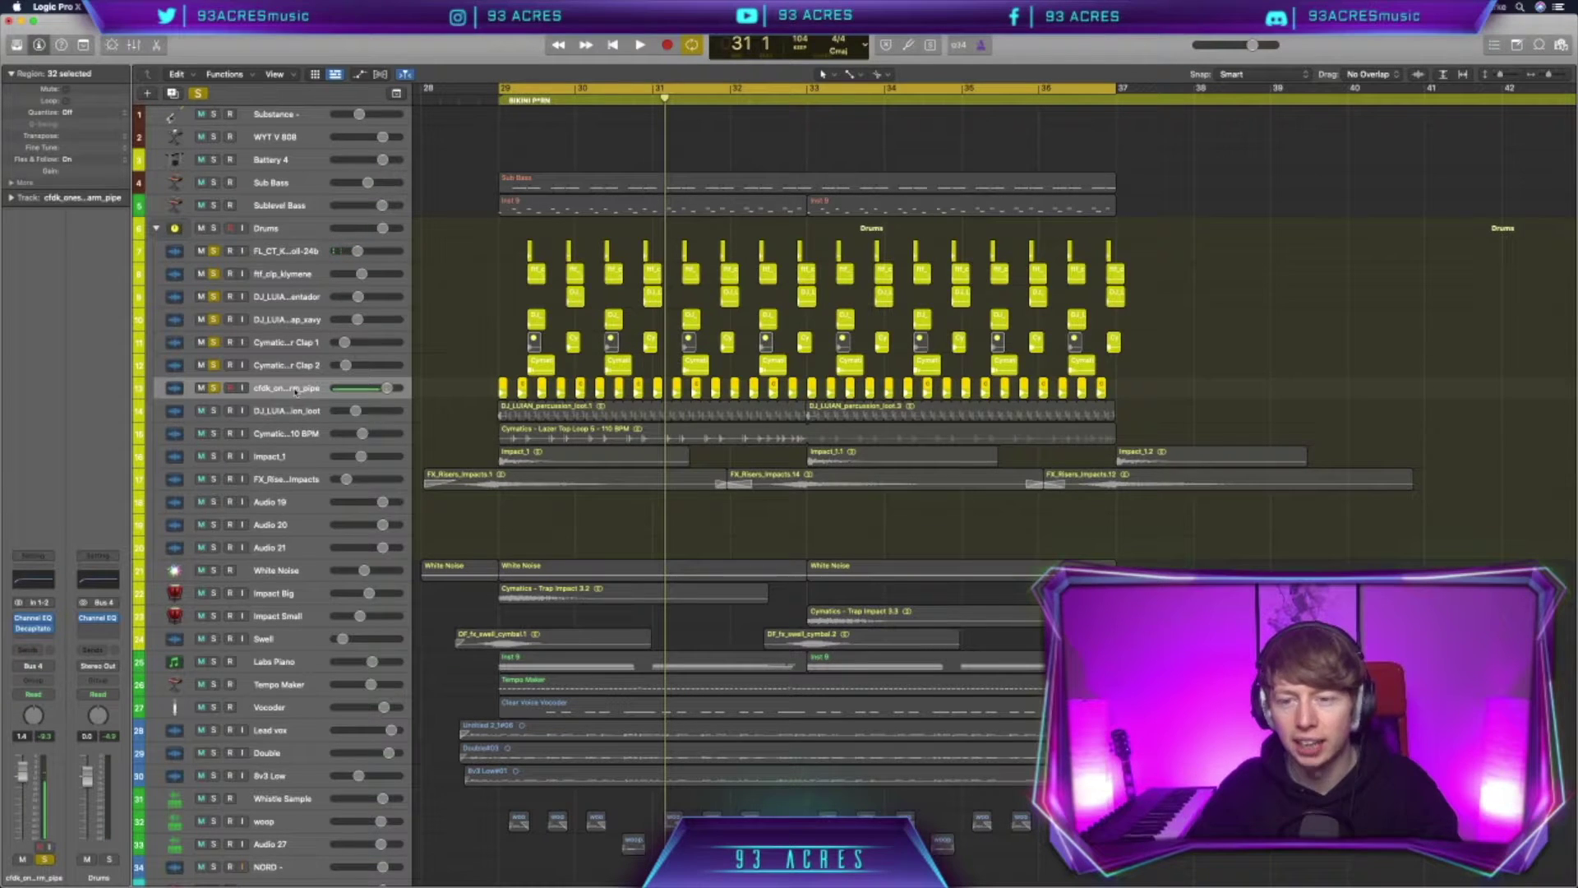
{"action": "left_click_drag", "start_coordinate": [220, 368], "coordinate": [214, 256]}
{"action": "key", "text": "space"}
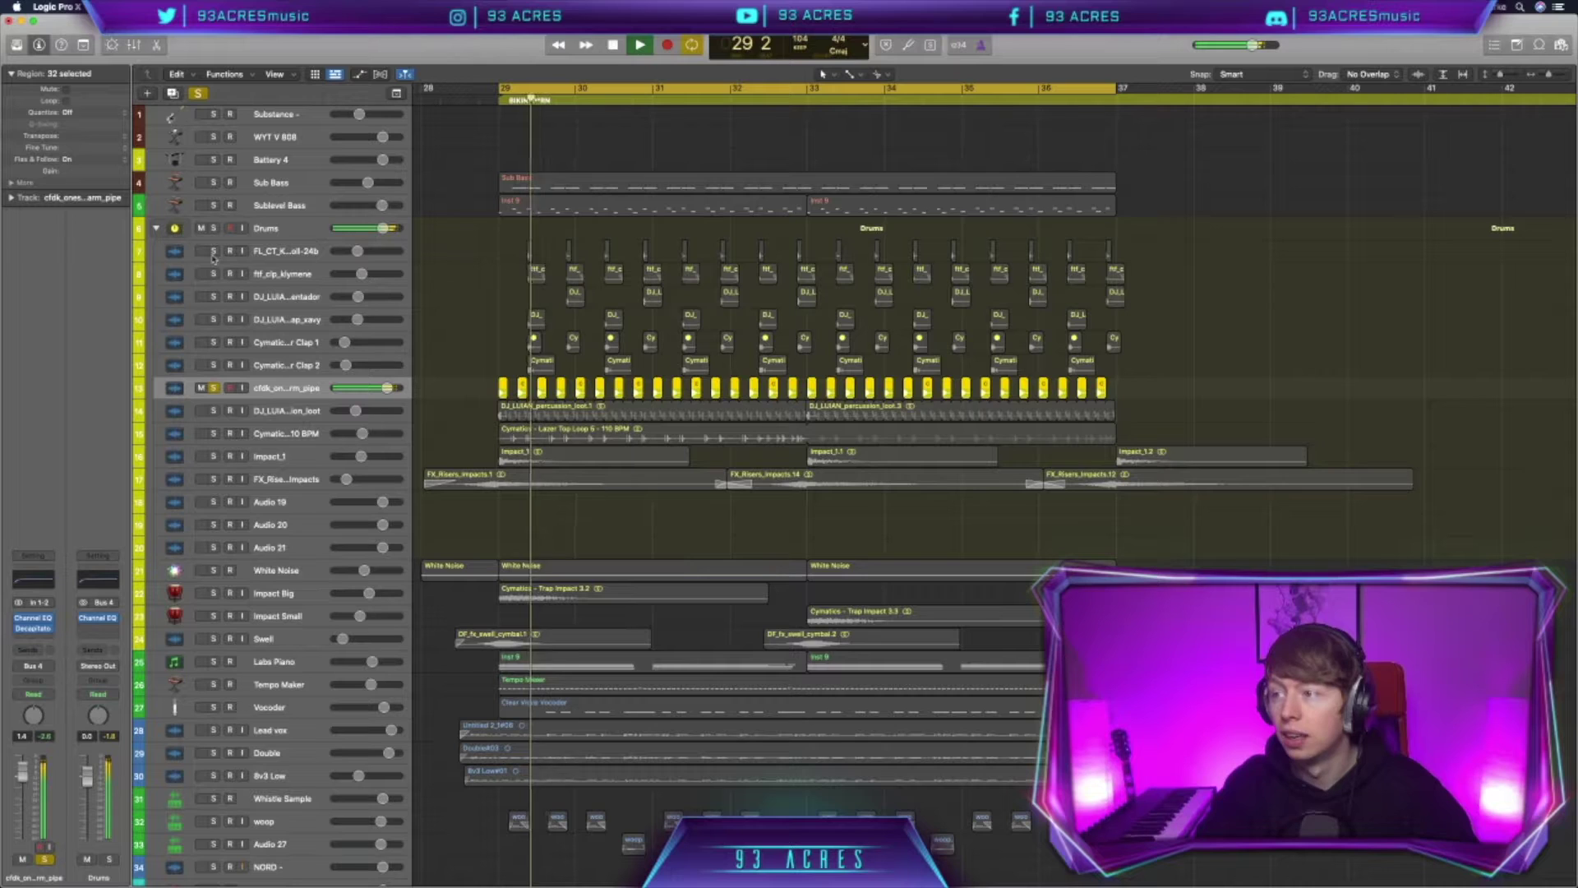
{"action": "key", "text": "space"}
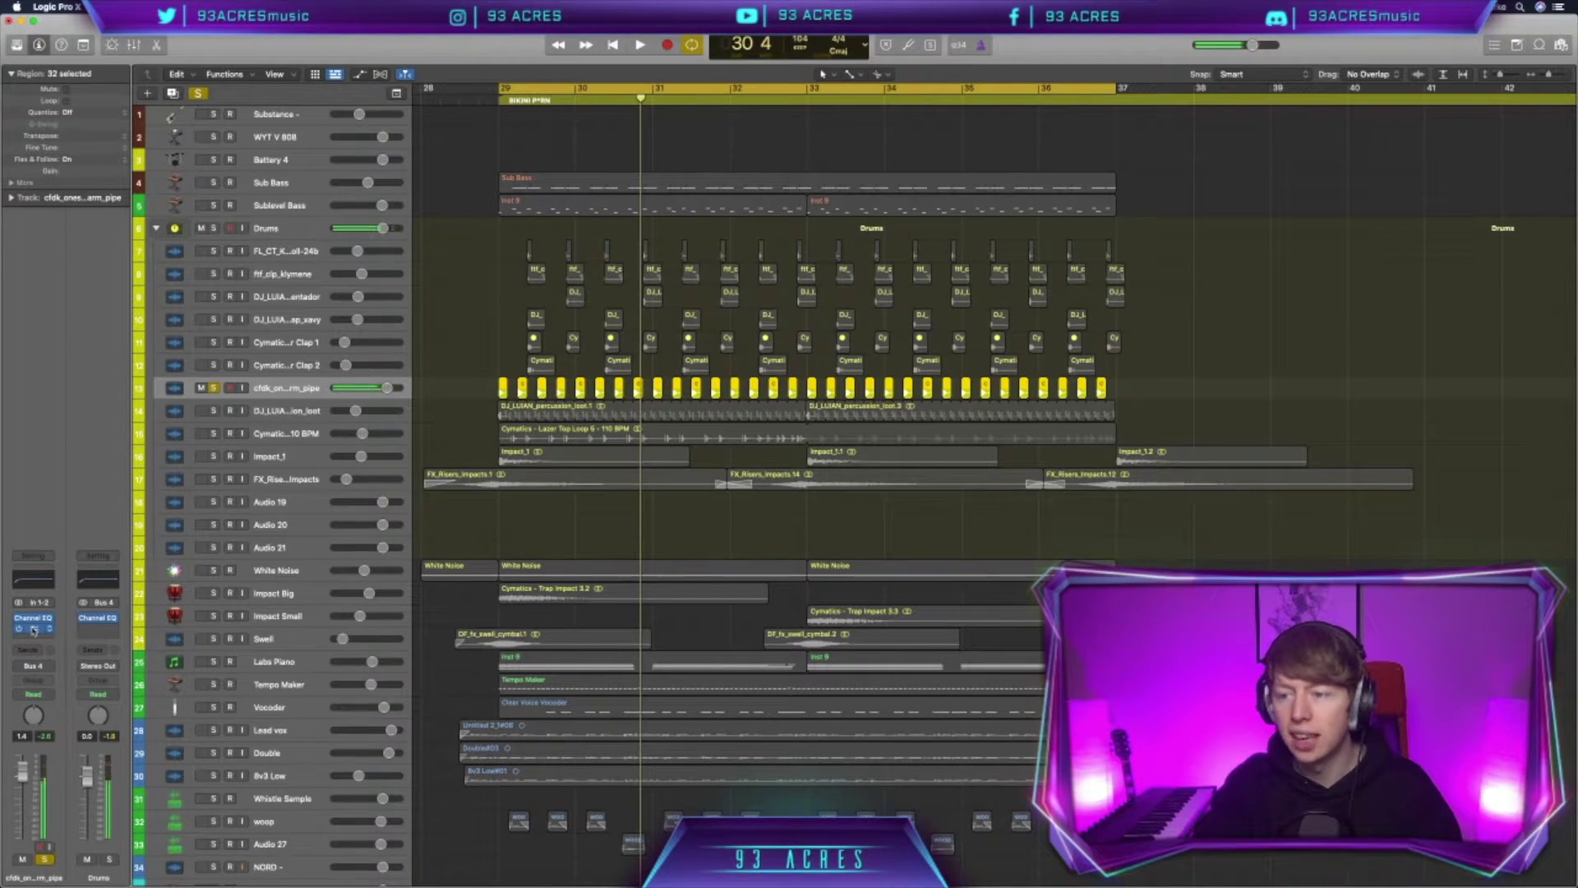
Inspect the Decapitator plug-in on the kick track and audition the kick with it bypassed.
{"action": "left_click", "coordinate": [33, 630]}
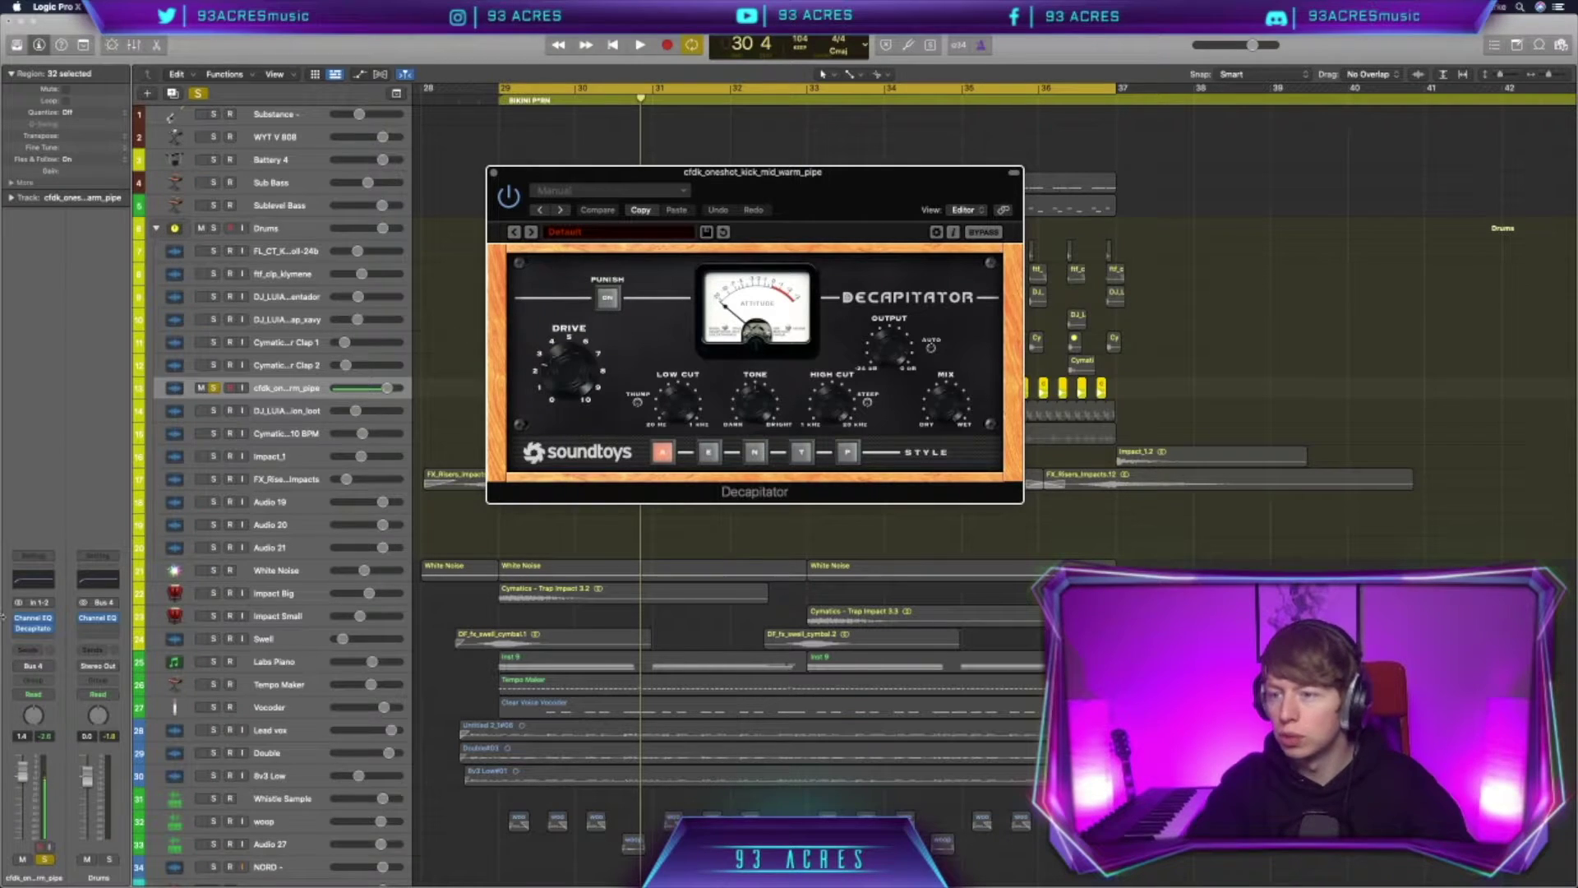
{"action": "key", "text": "space"}
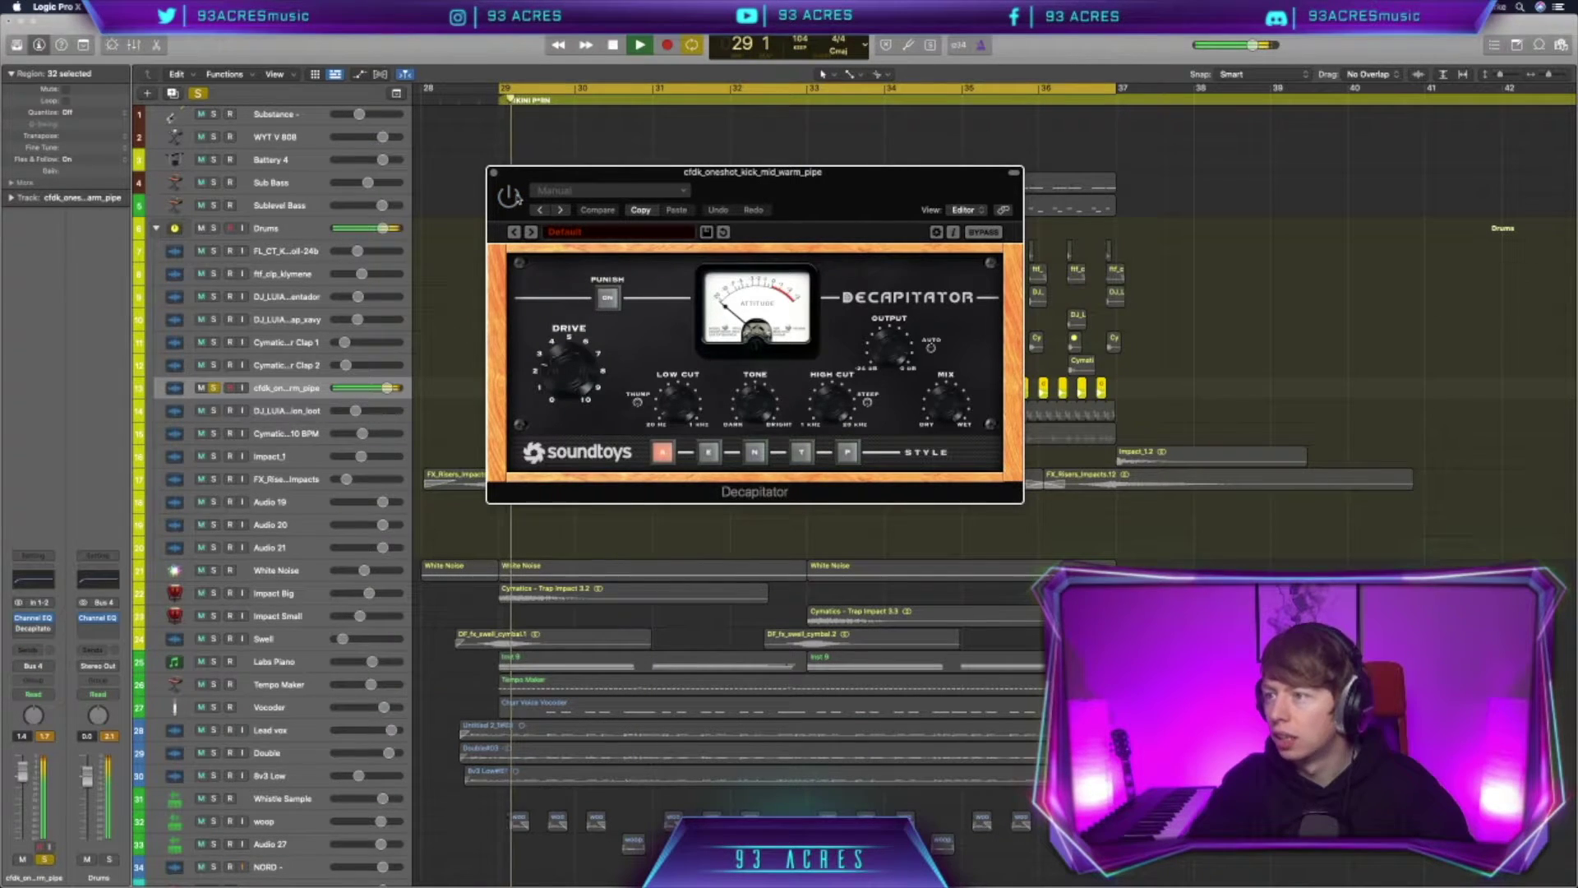
{"action": "key", "text": "space"}
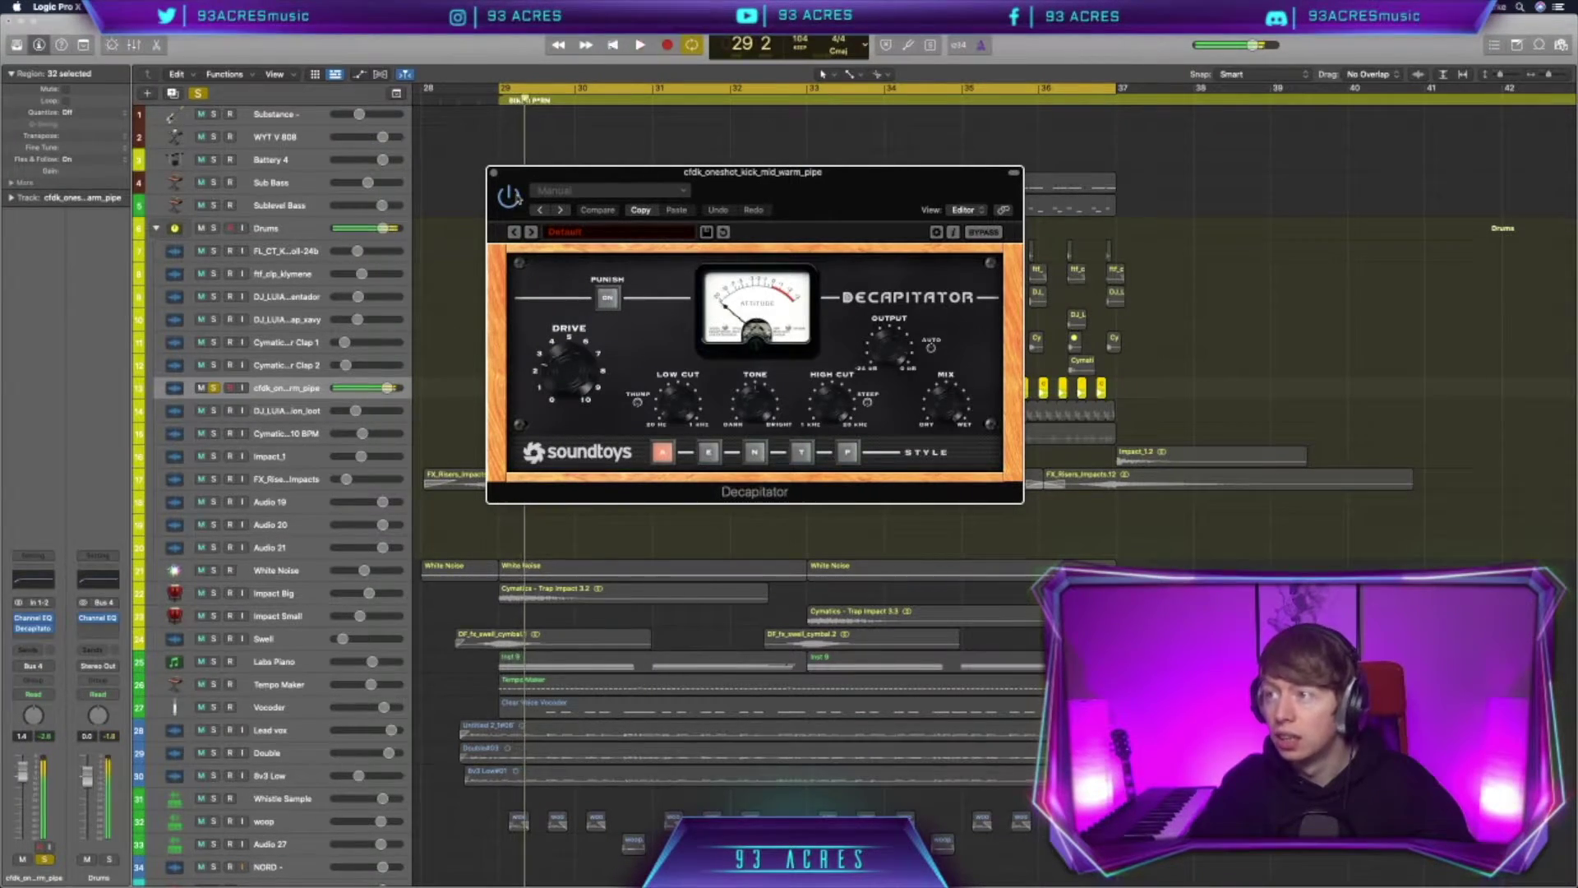
{"action": "left_click", "coordinate": [493, 172]}
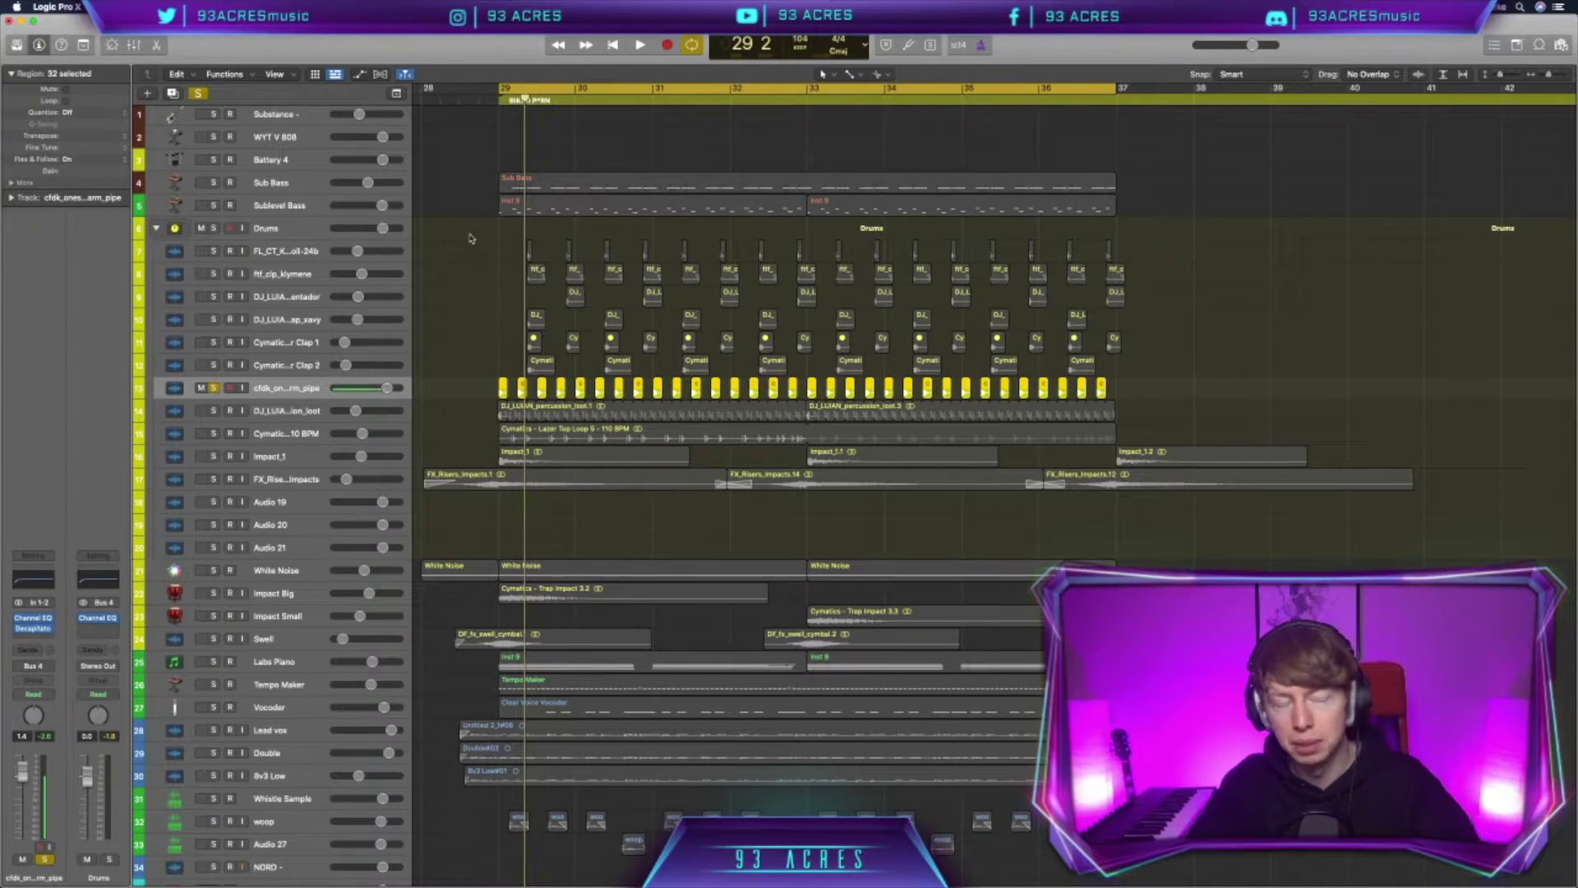
Inspect the Drums stack's Channel EQ, and audition the snare, clap and kick tracks soloed together.
{"action": "left_click", "coordinate": [286, 334]}
{"action": "left_click", "coordinate": [286, 338]}
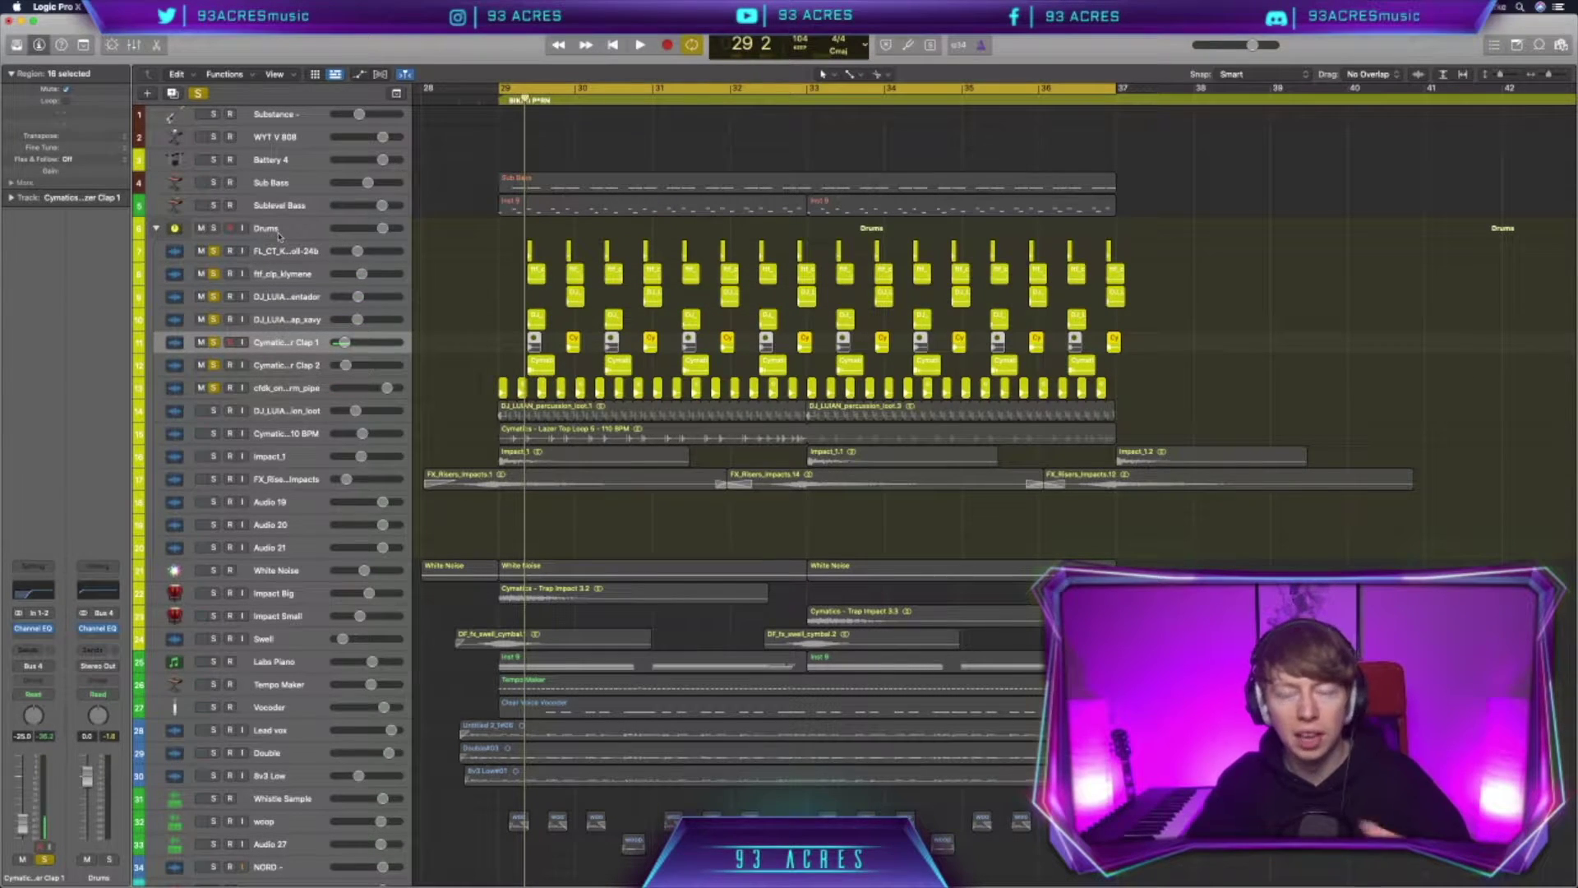
{"action": "left_click", "coordinate": [279, 238]}
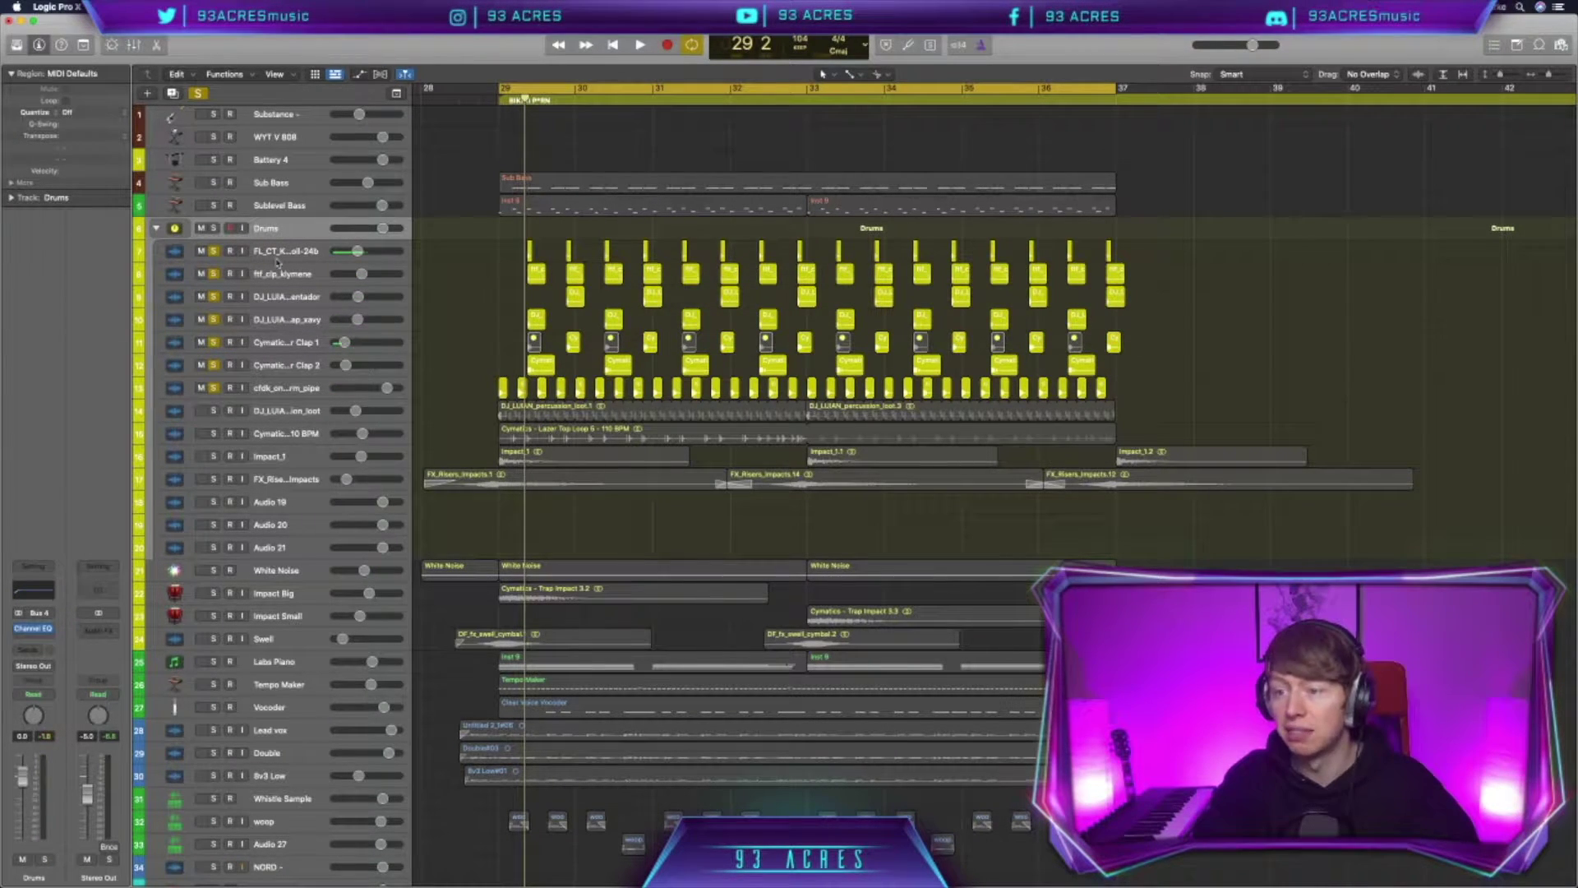
{"action": "left_click", "coordinate": [34, 629]}
{"action": "key", "text": "super+w"}
{"action": "scroll", "coordinate": [297, 399], "scroll_direction": "down", "scroll_amount": 1}
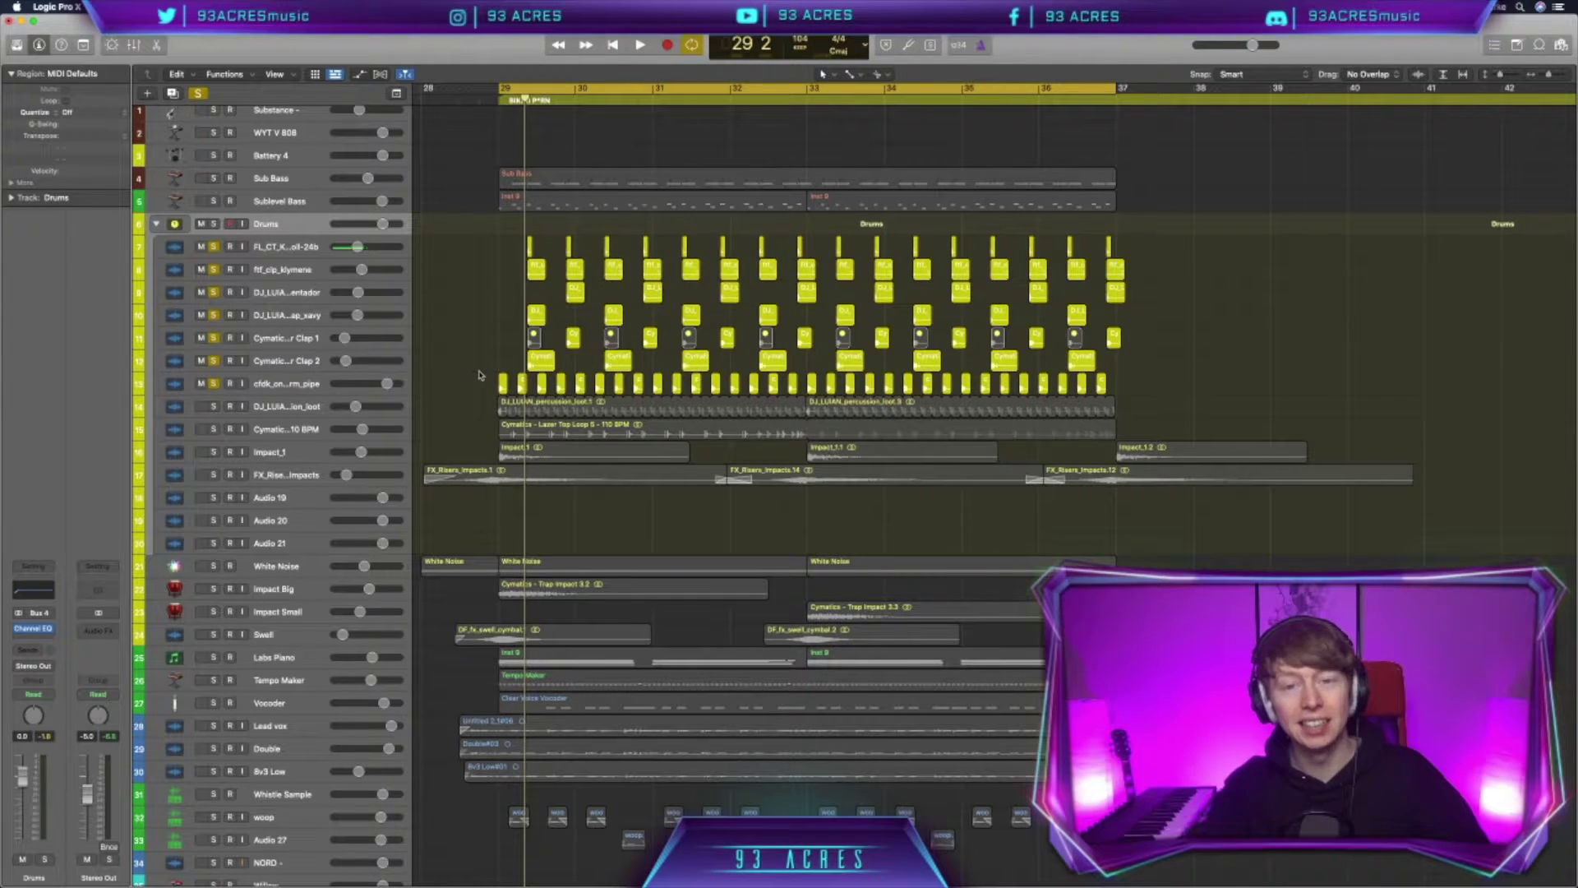
{"action": "key", "text": "space"}
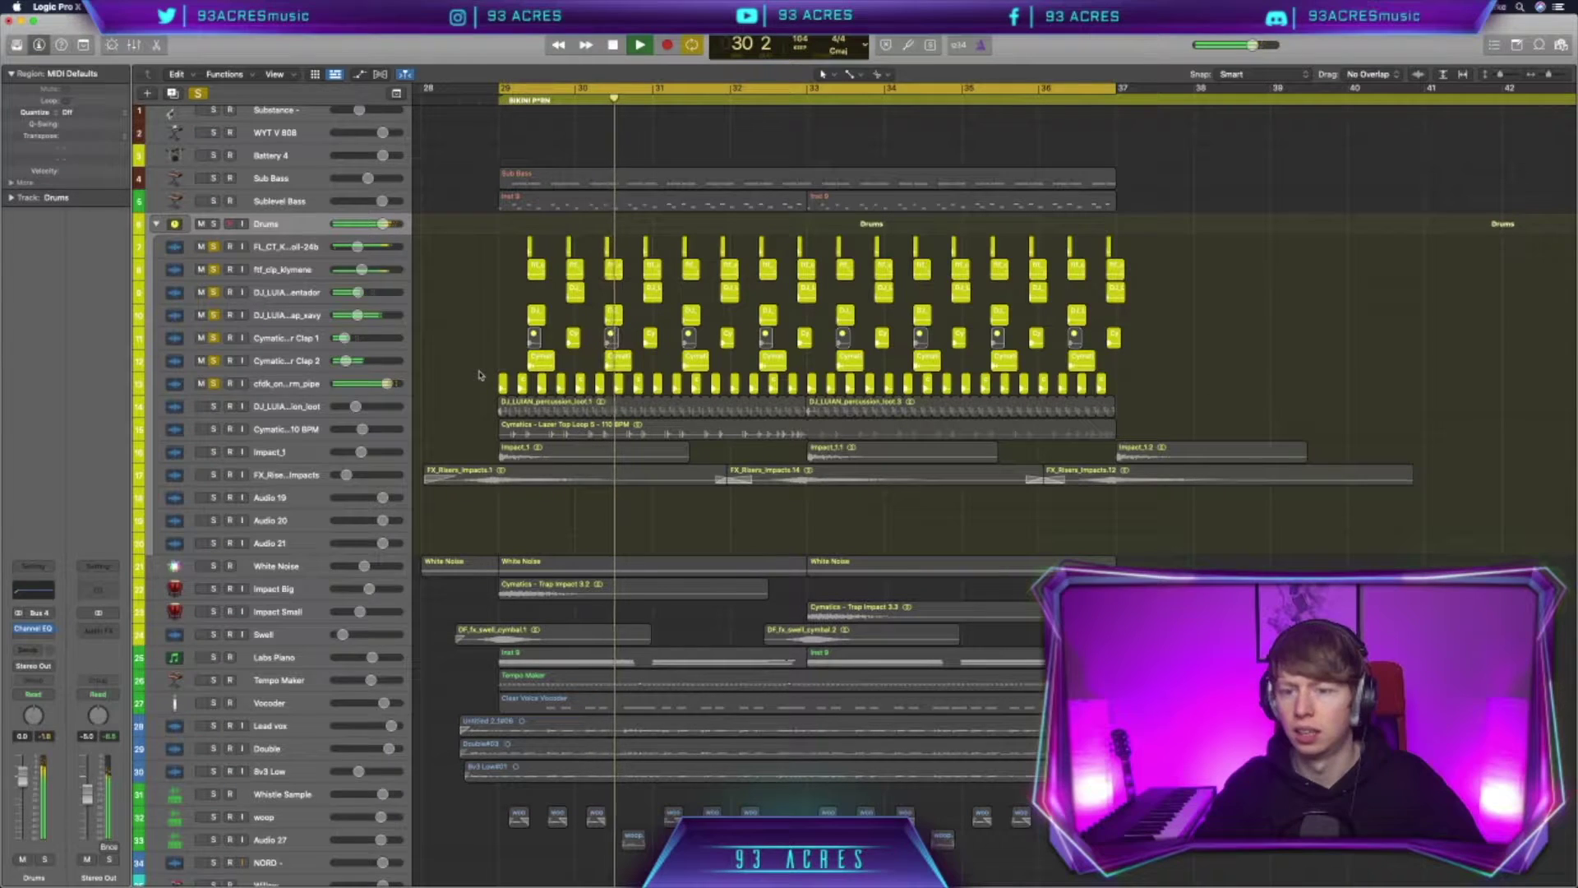
{"action": "key", "text": "space"}
Solo only the DJ_LUIAN percussion loop track and audition it.
{"action": "left_click", "coordinate": [293, 406]}
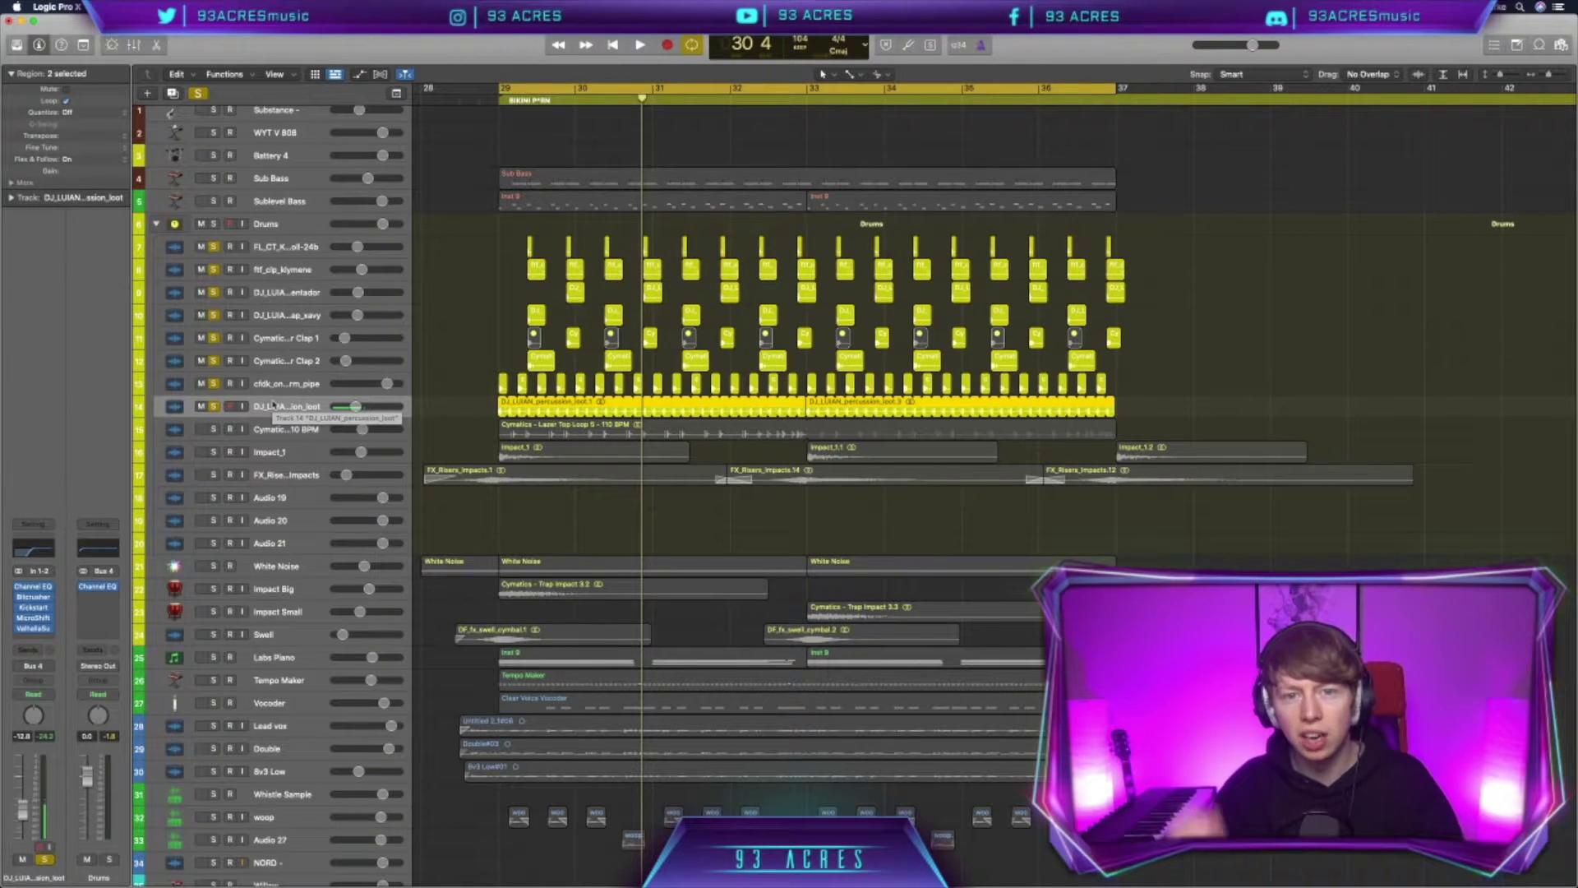
{"action": "left_click_drag", "start_coordinate": [212, 383], "coordinate": [212, 253]}
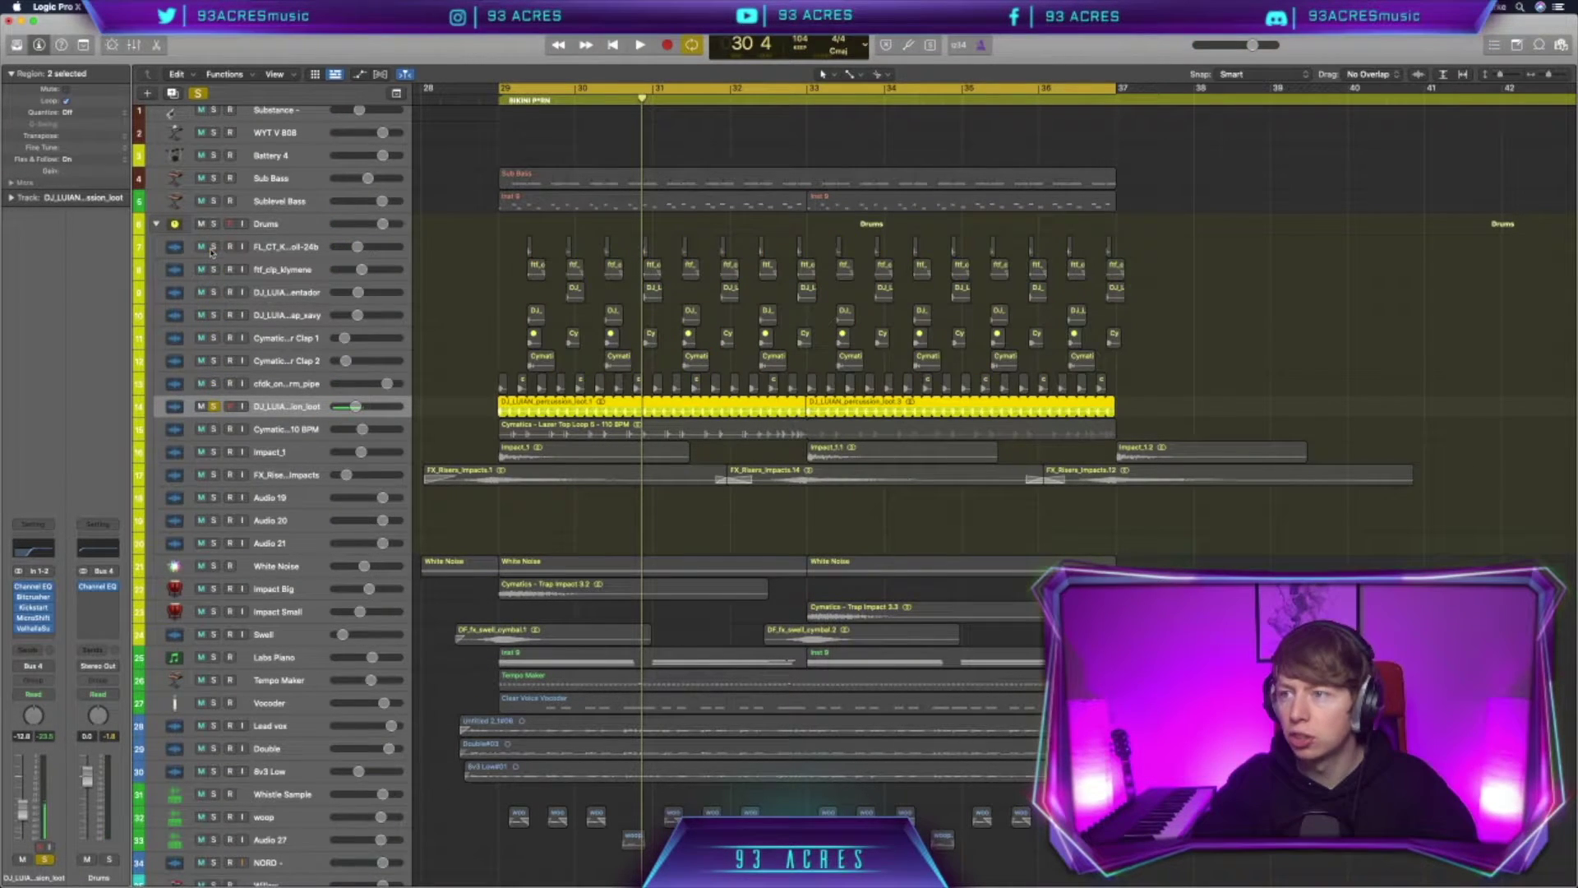
{"action": "key", "text": "space"}
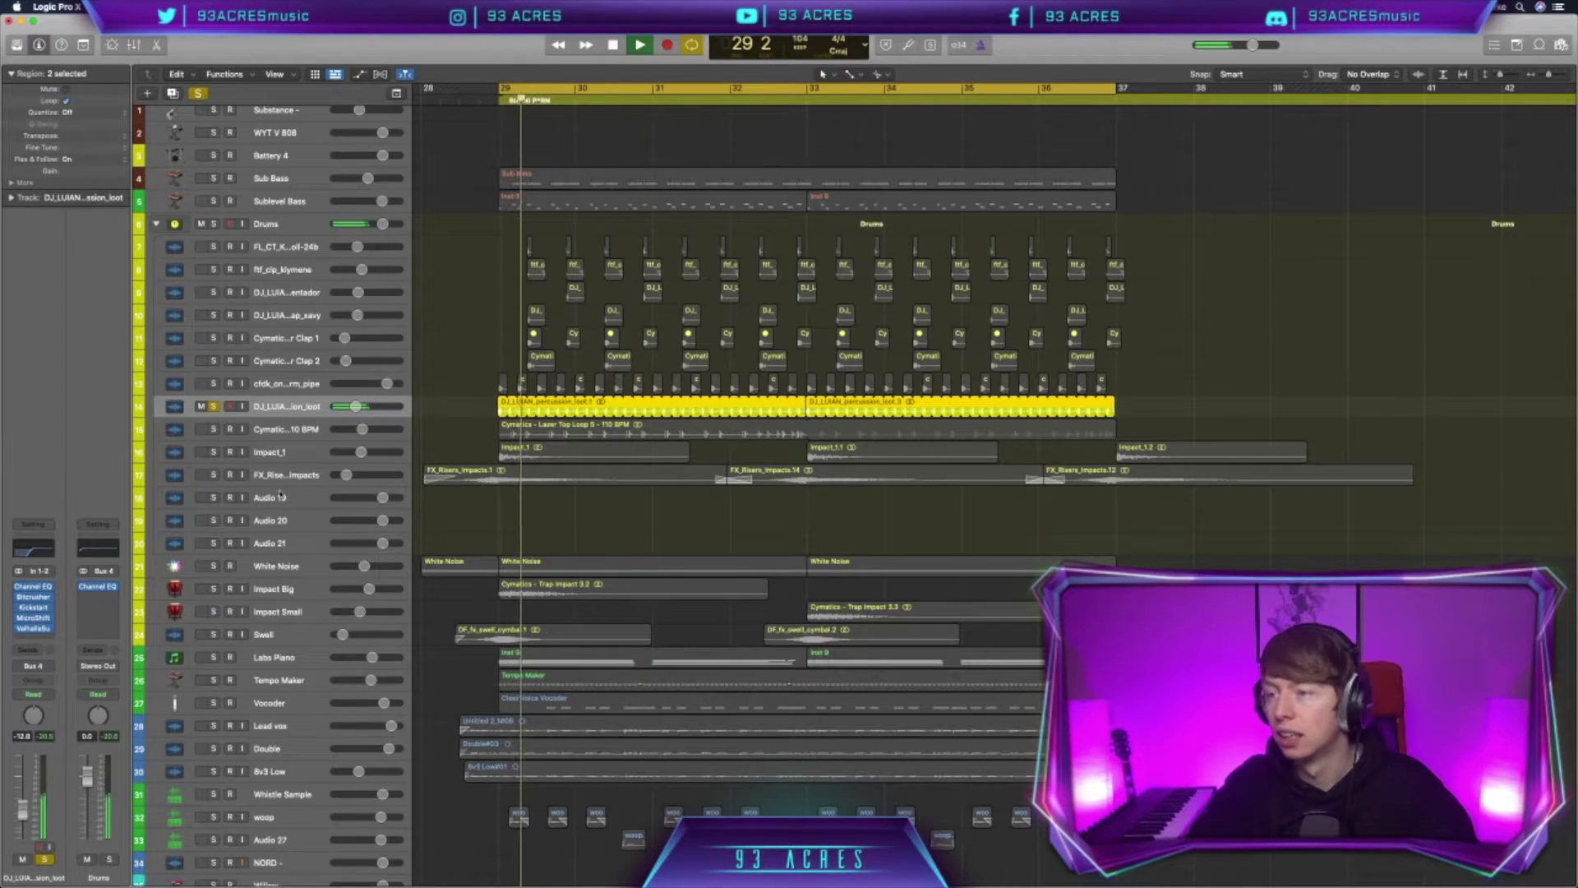
{"action": "key", "text": "space"}
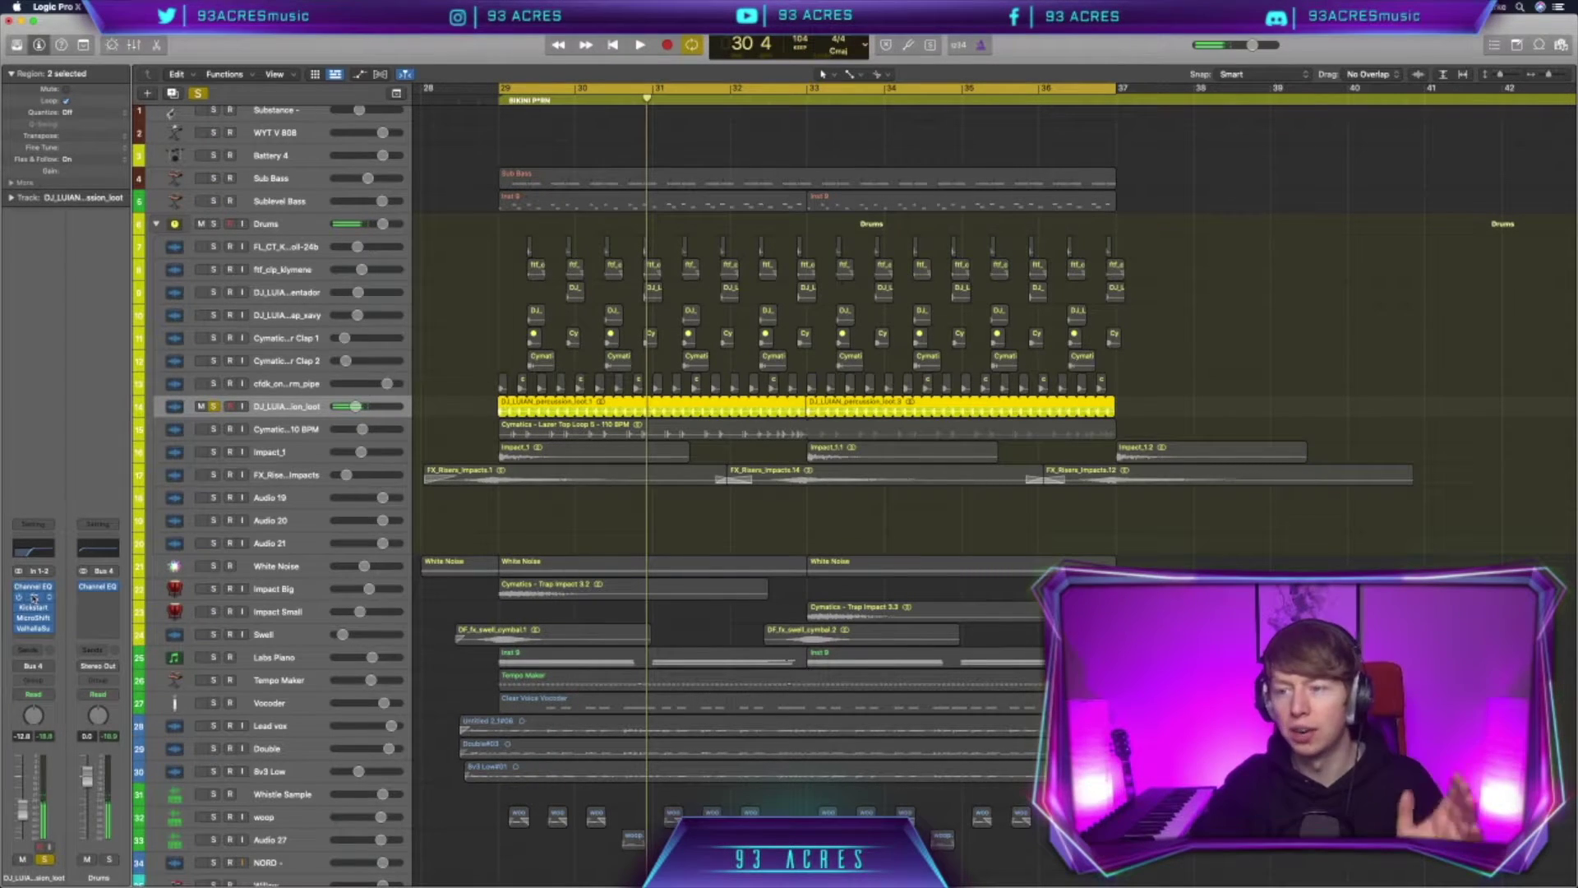
Inspect the settings of the Bitcrusher, Kickstart and MicroShift plug-ins on the percussion loop track.
{"action": "left_click", "coordinate": [33, 597]}
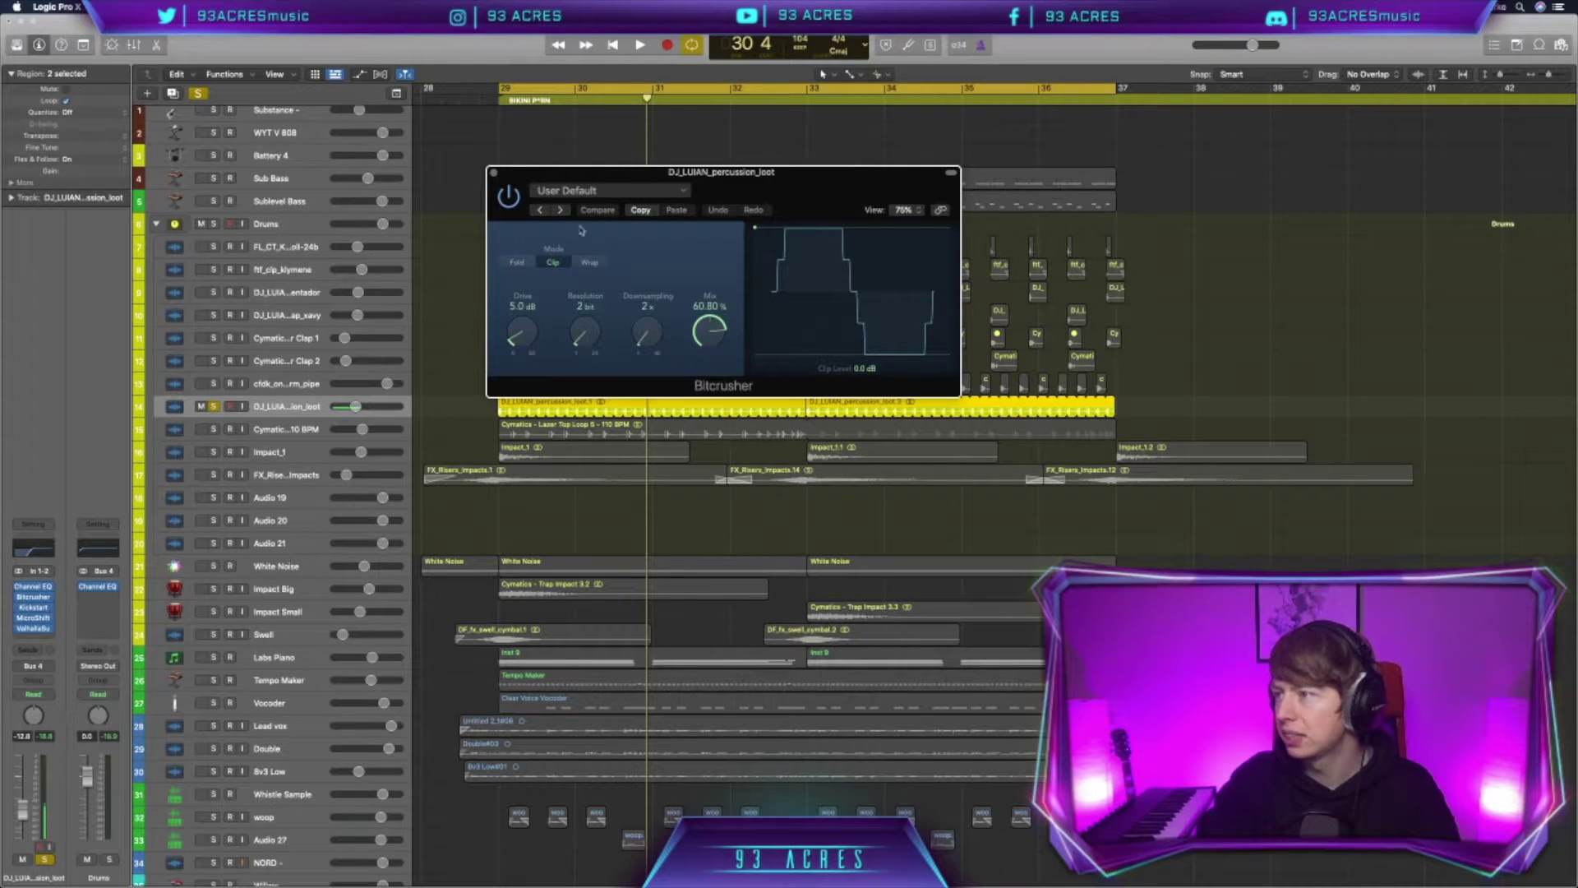
{"action": "left_click", "coordinate": [494, 173]}
{"action": "left_click", "coordinate": [33, 609]}
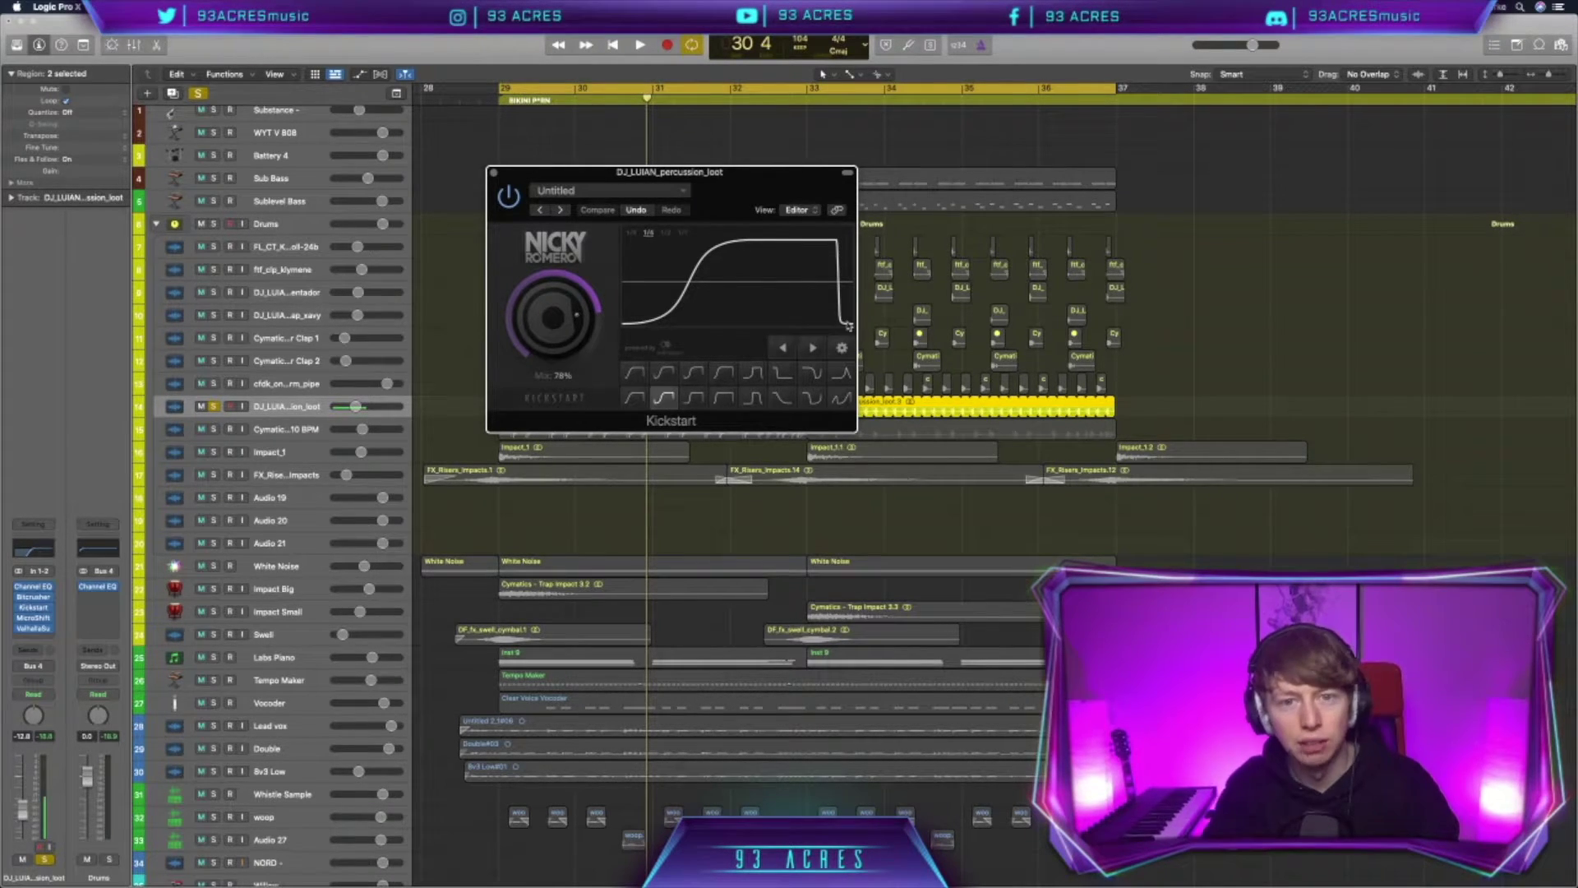
{"action": "left_click", "coordinate": [491, 172]}
{"action": "left_click", "coordinate": [32, 618]}
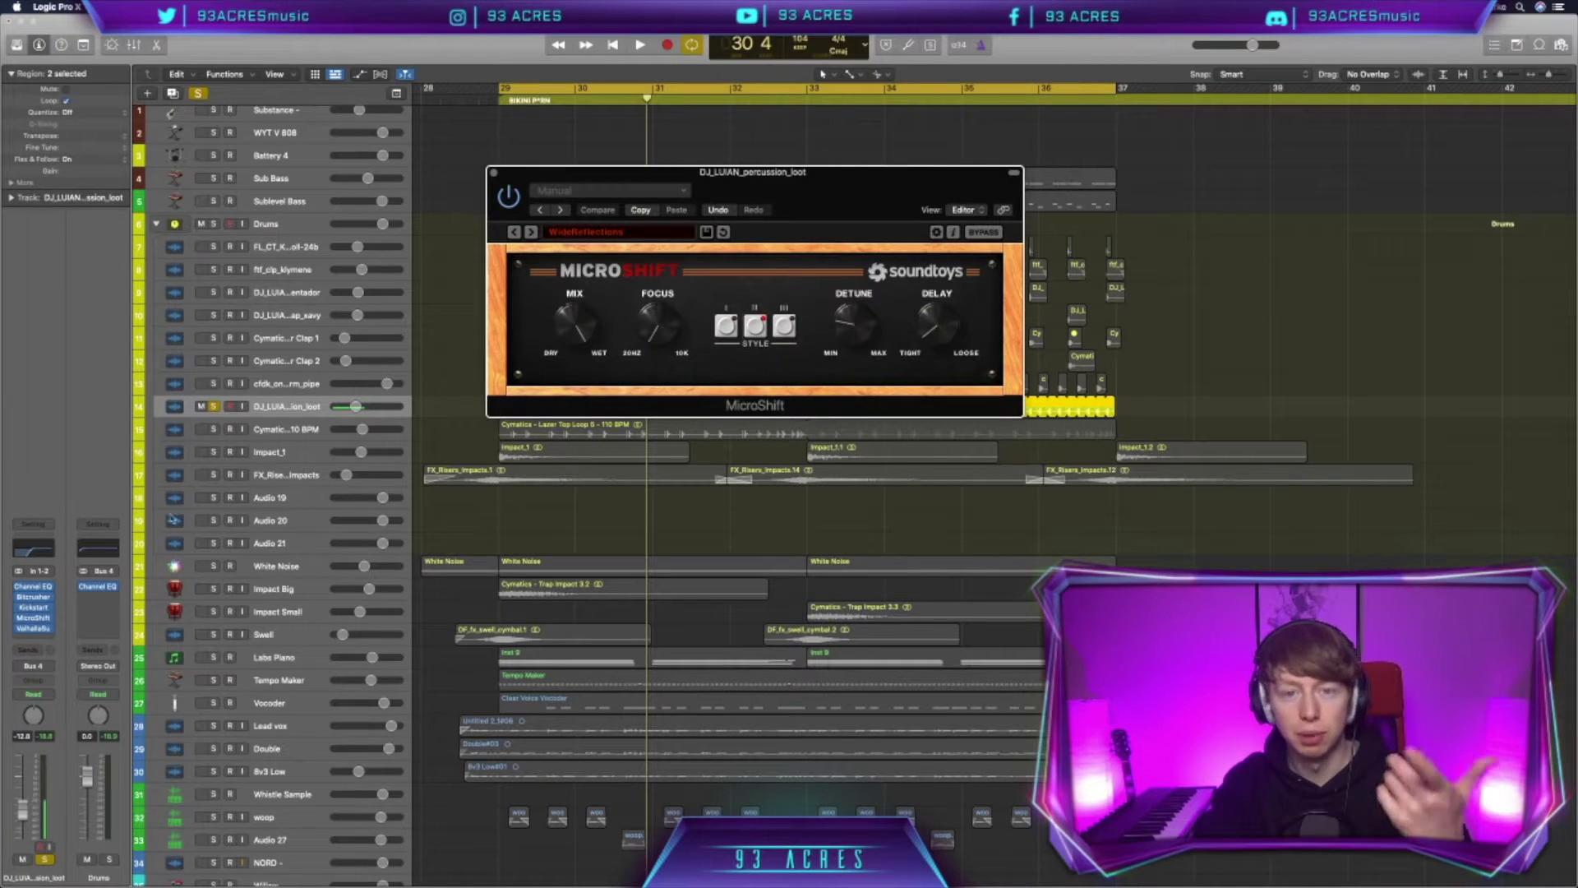
{"action": "left_click", "coordinate": [493, 173]}
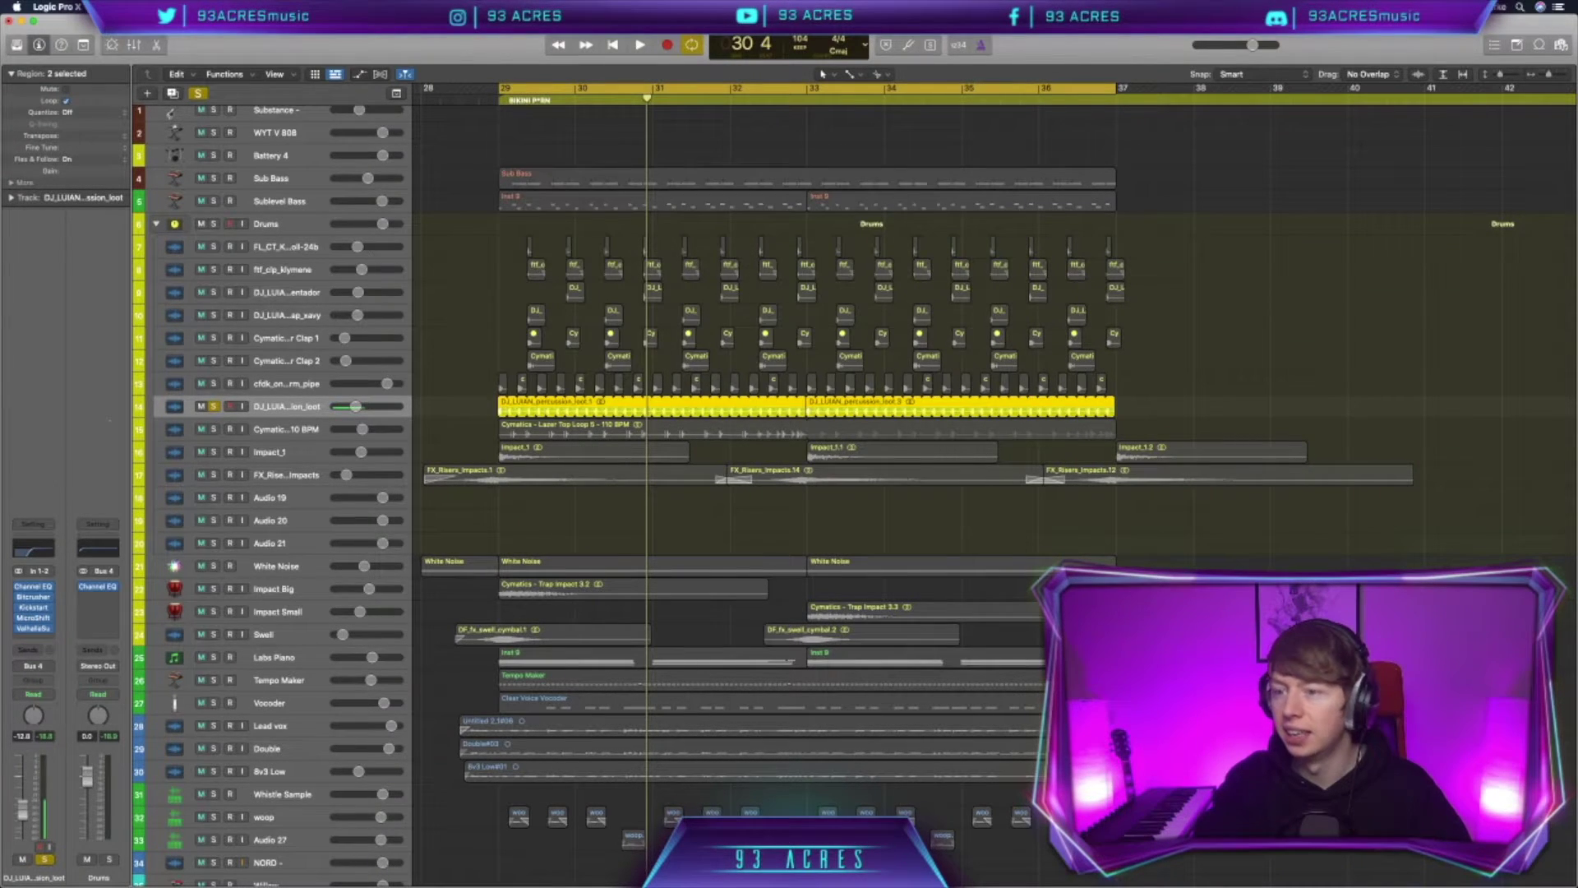
Inspect the ValhallaSupermassive reverb on the percussion loop, audition the loop with the plug-in open, and close it.
{"action": "left_click", "coordinate": [33, 629]}
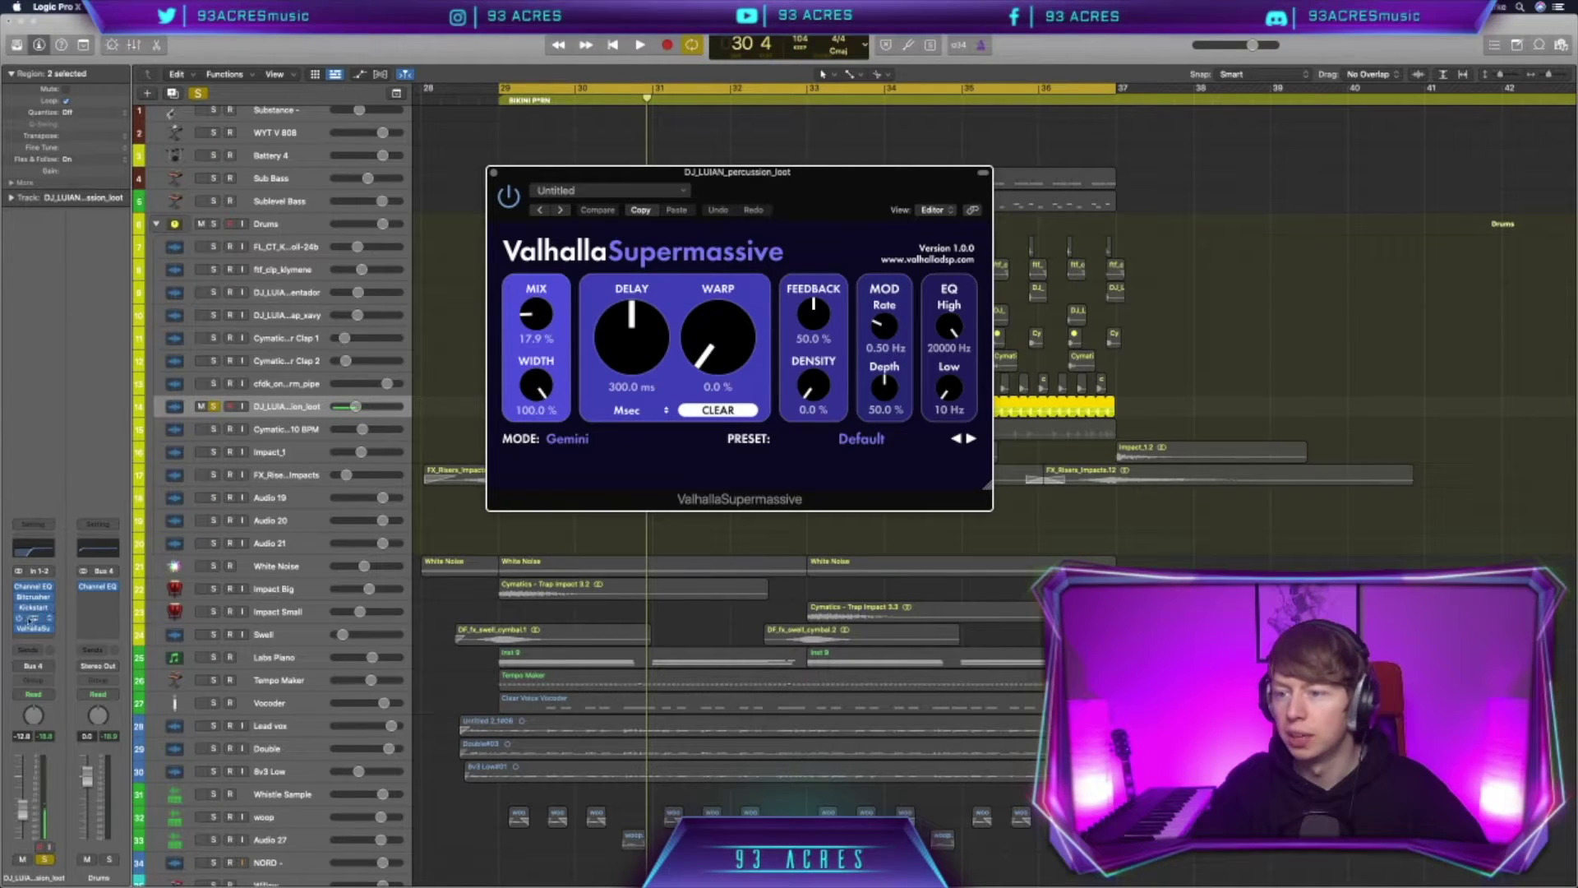
{"action": "key", "text": "space"}
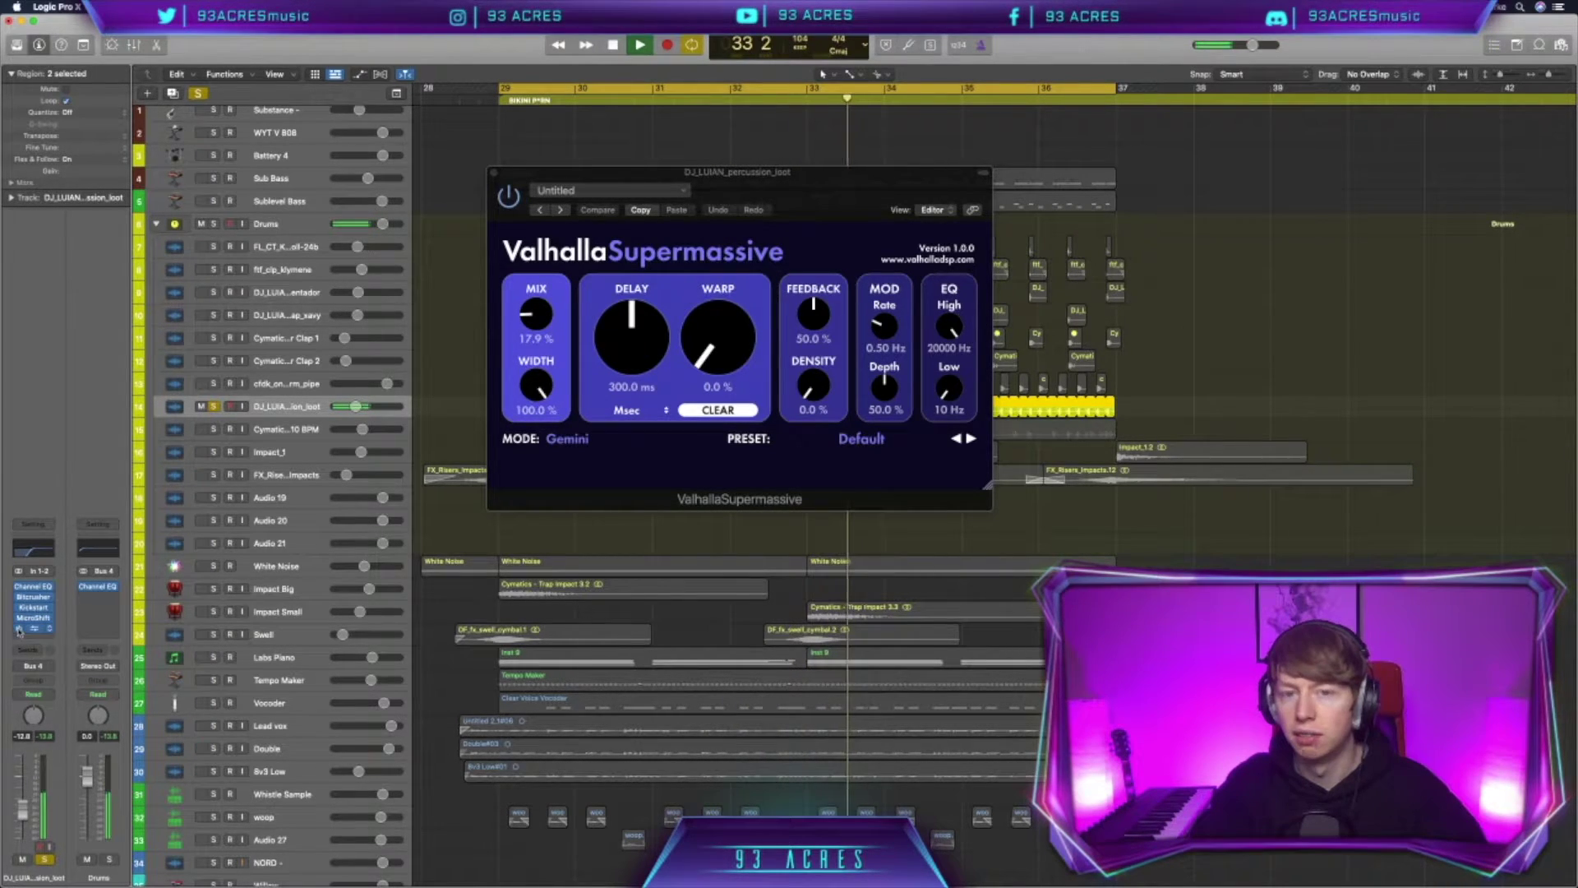
{"action": "key", "text": "space"}
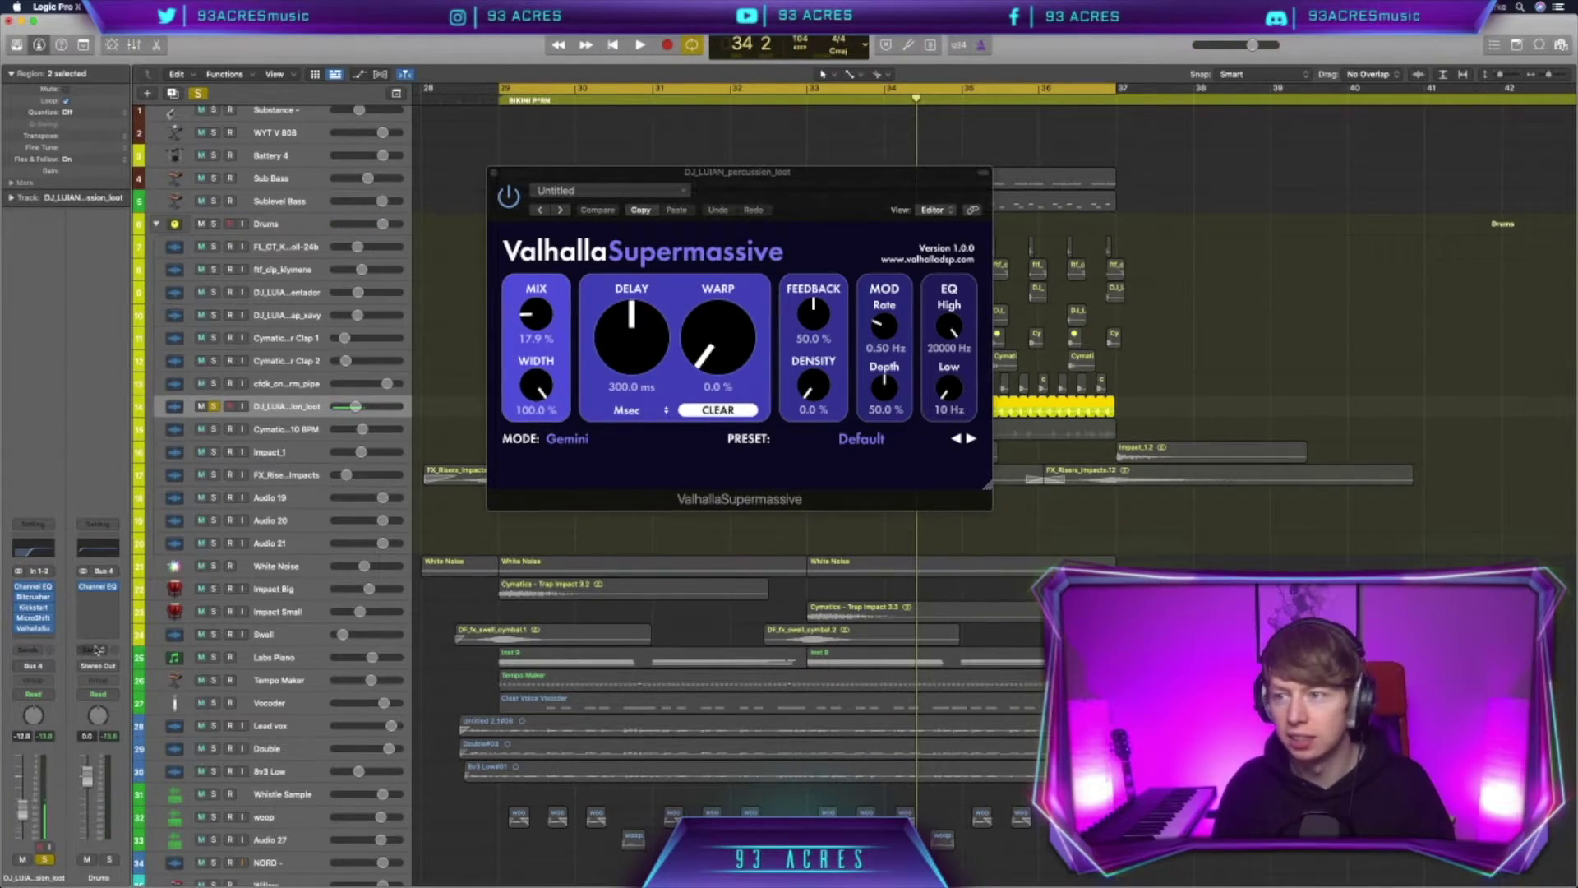
{"action": "left_click", "coordinate": [494, 176]}
{"action": "left_click", "coordinate": [494, 176]}
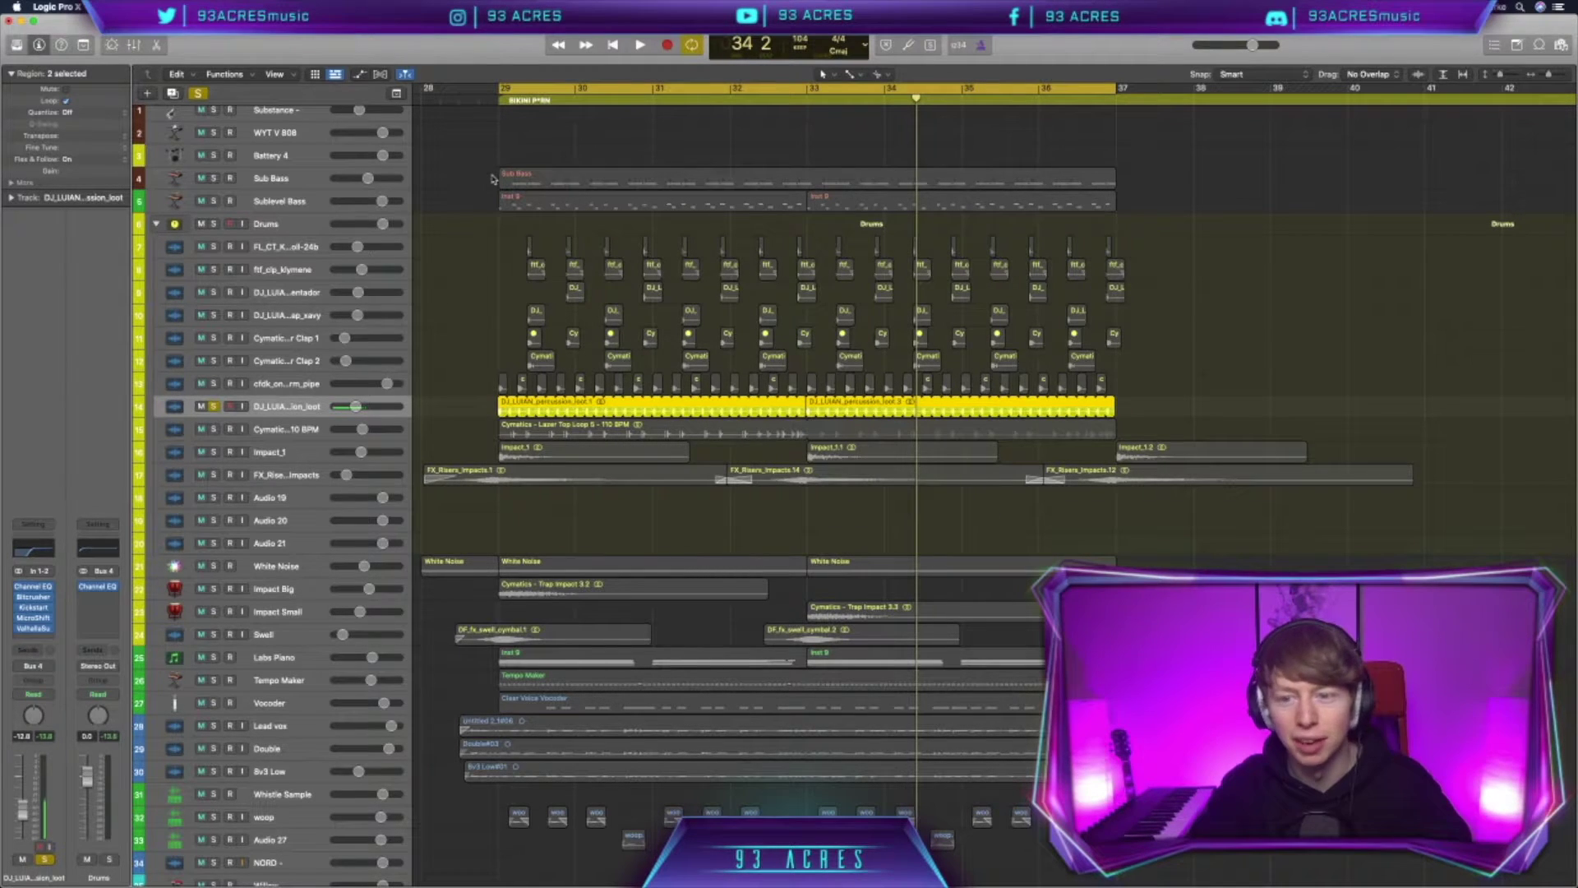
Solo only the Cymatics Lazer Top Loop track in place of the percussion loop and audition it.
{"action": "left_click", "coordinate": [213, 407]}
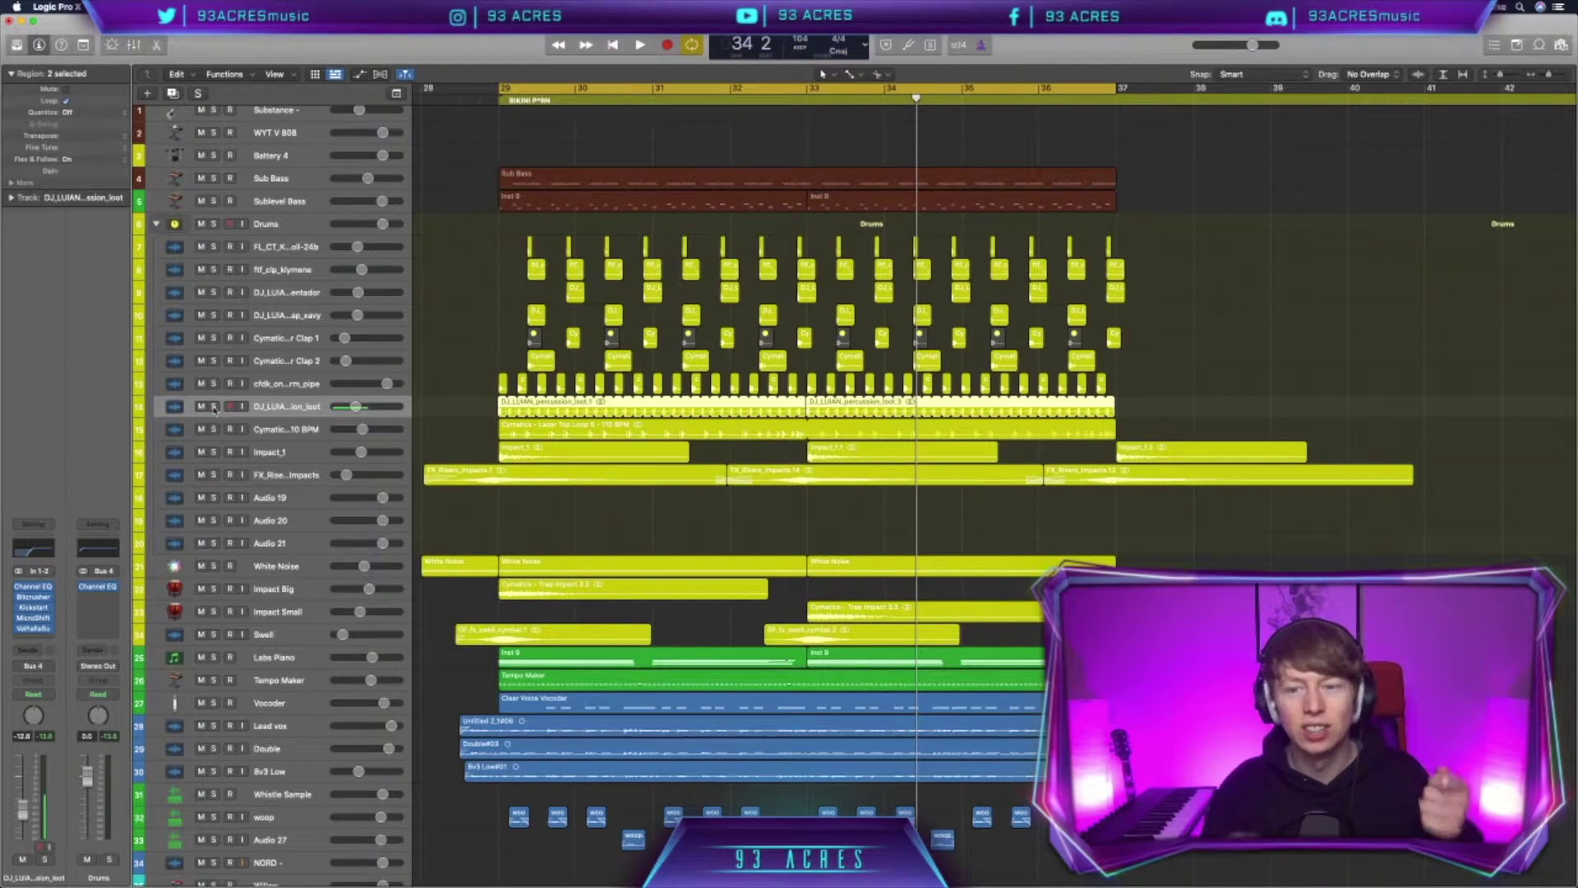
{"action": "left_click", "coordinate": [214, 429]}
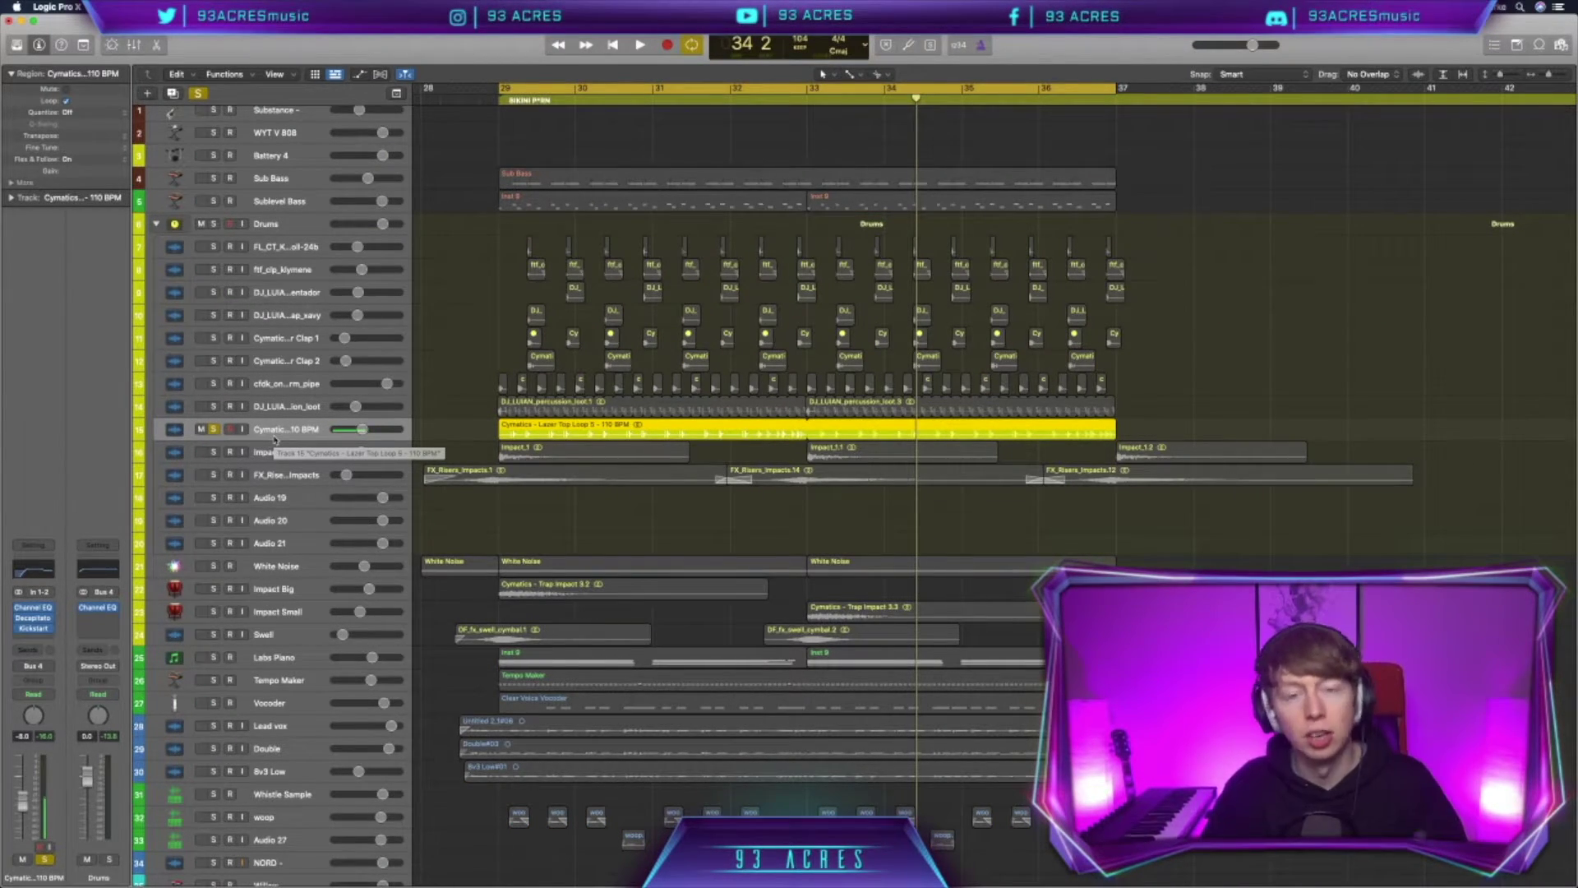
{"action": "key", "text": "space"}
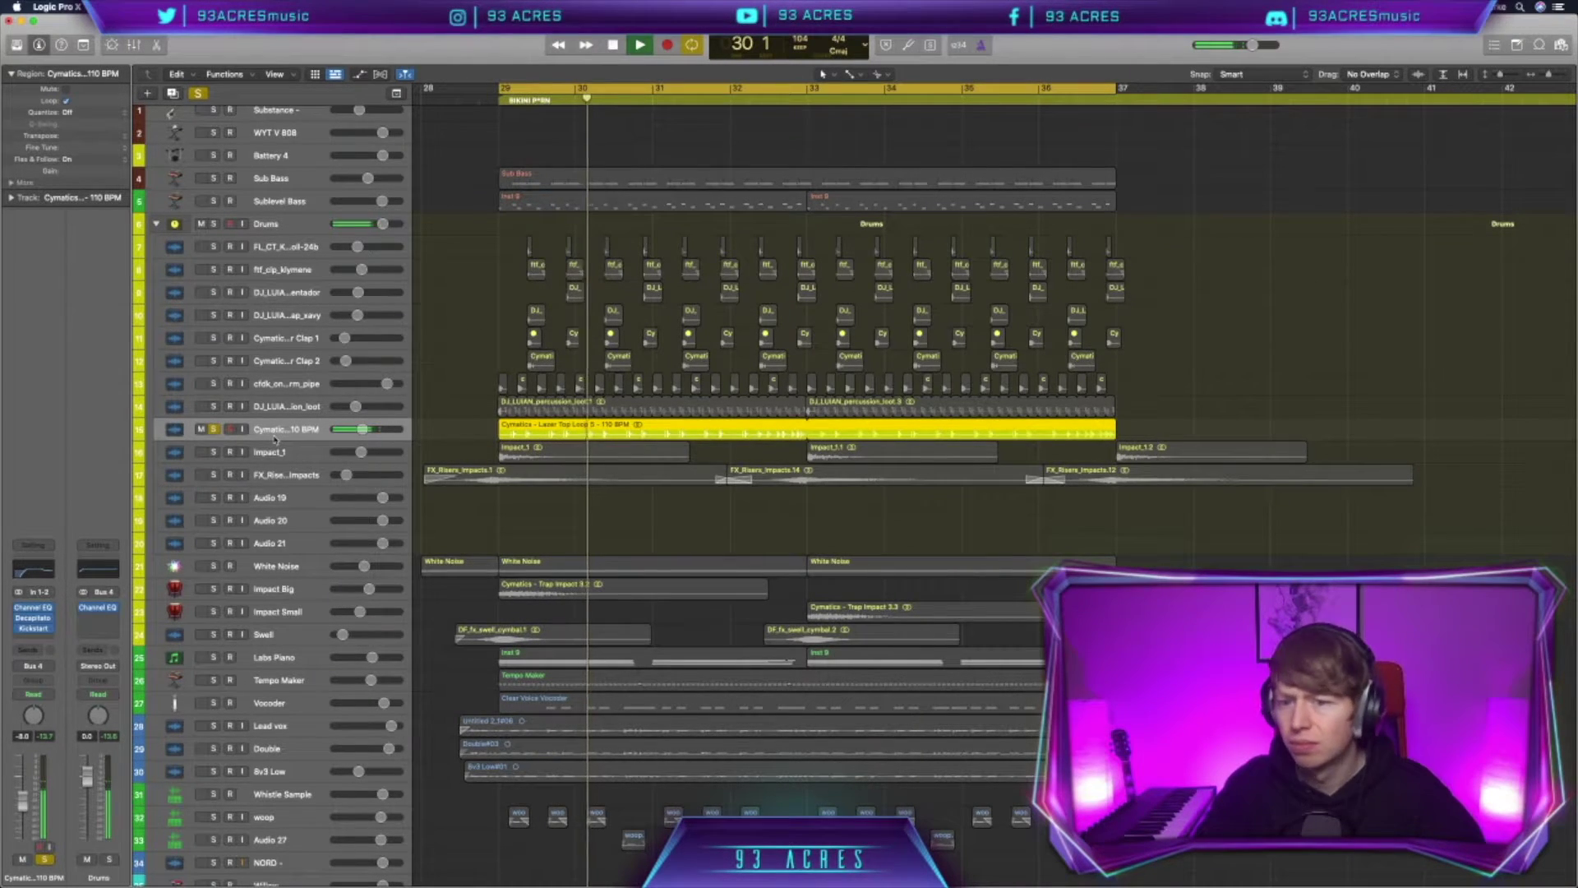
{"action": "key", "text": "space"}
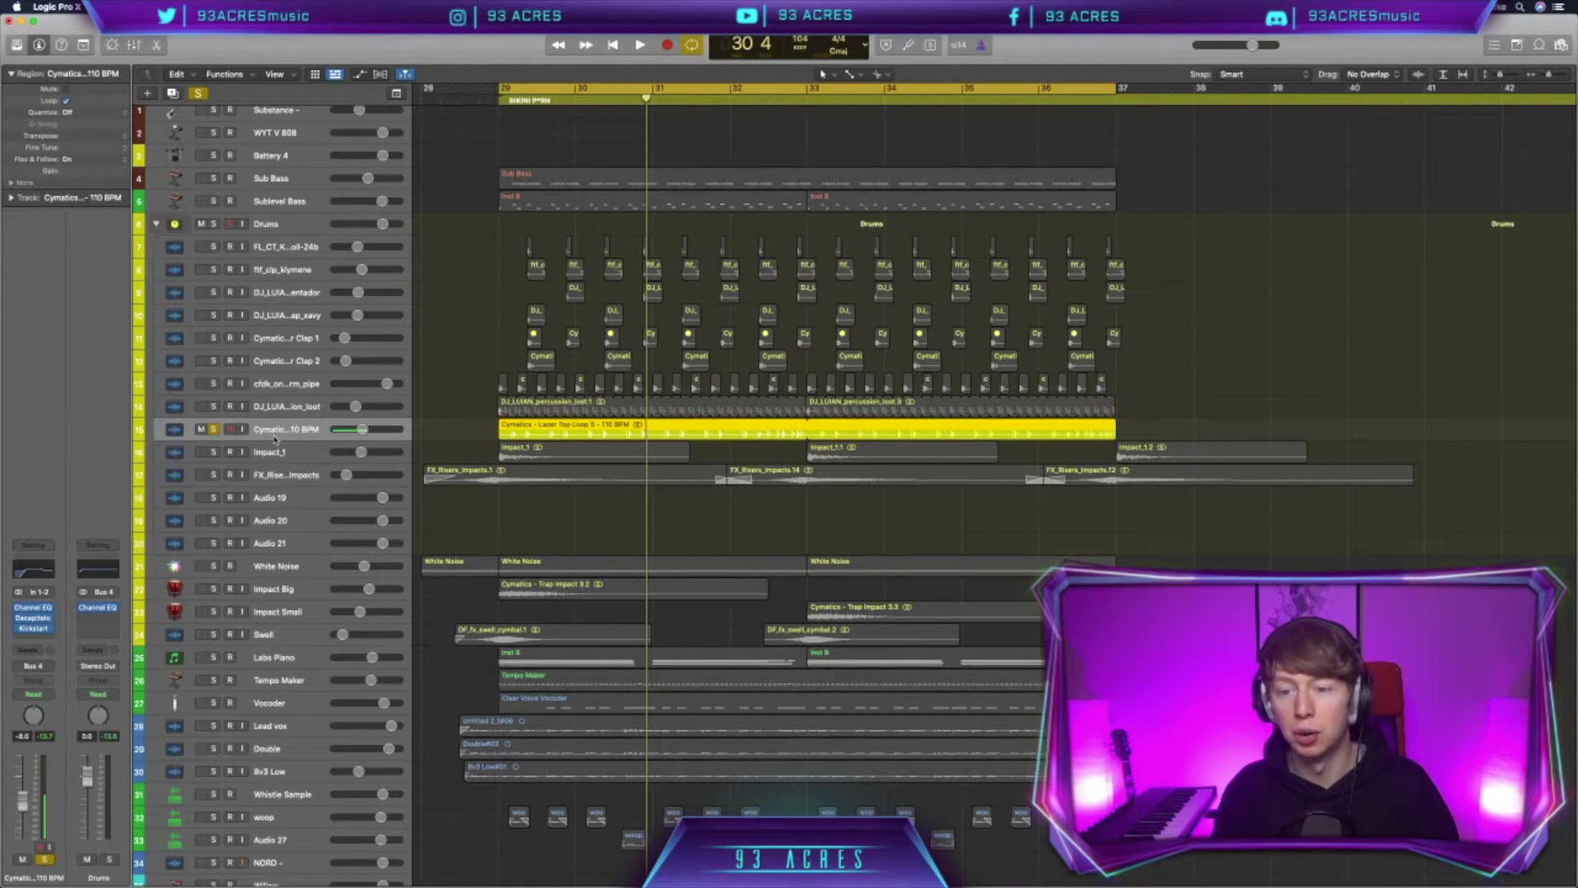
Compare the top loop with its Channel EQ, Decapitator and Kickstart bypassed and enabled during playback, and clear its solo.
{"action": "key", "text": "space"}
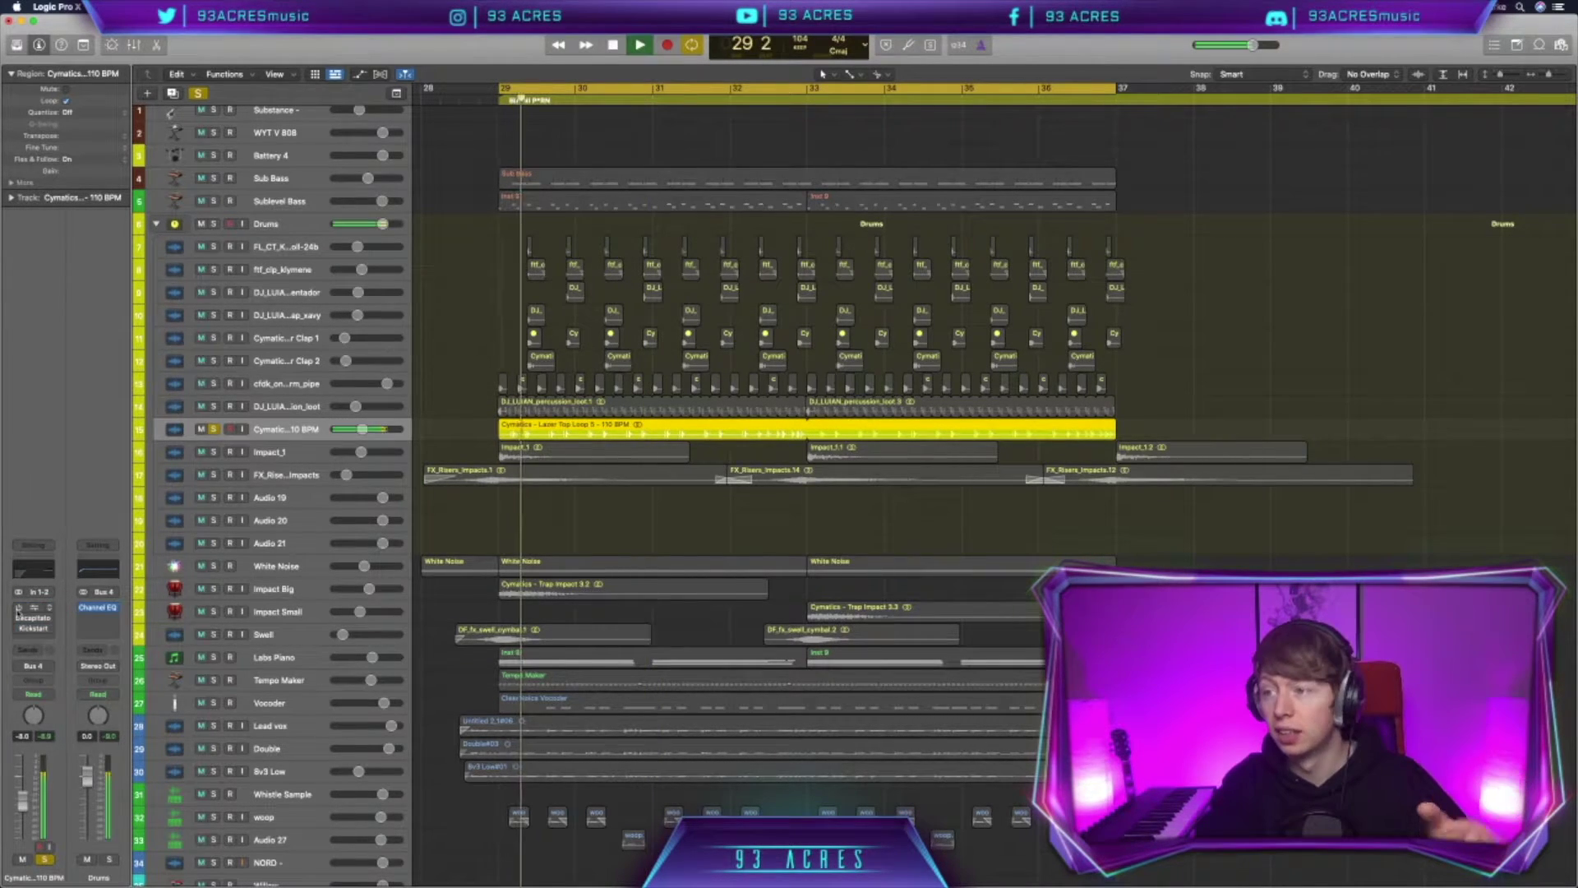
{"action": "left_click", "coordinate": [18, 610]}
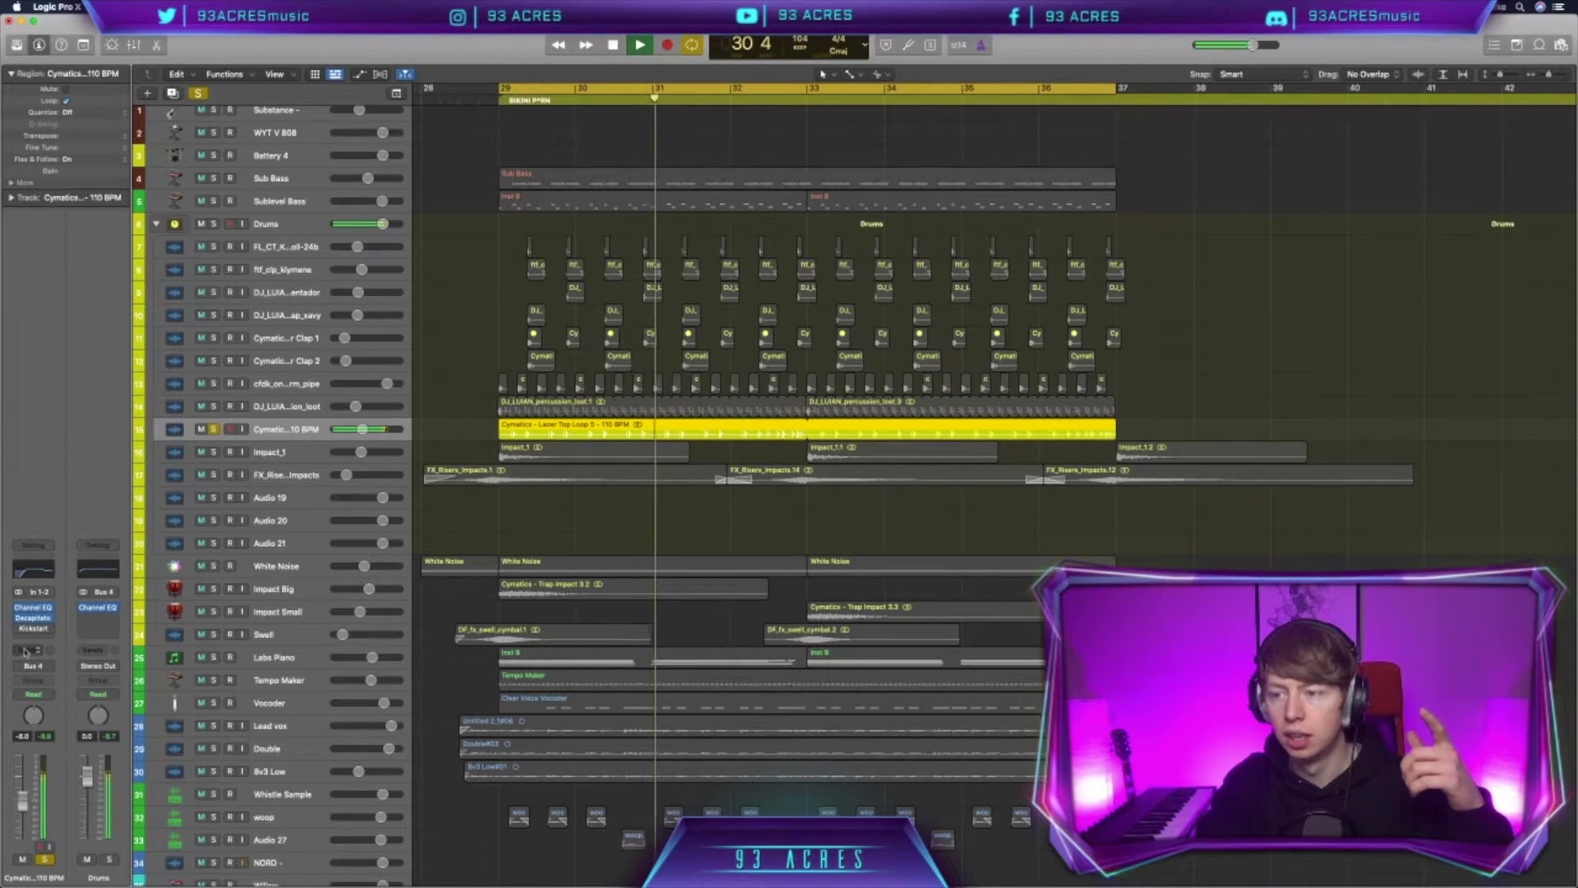
{"action": "left_click", "coordinate": [20, 630]}
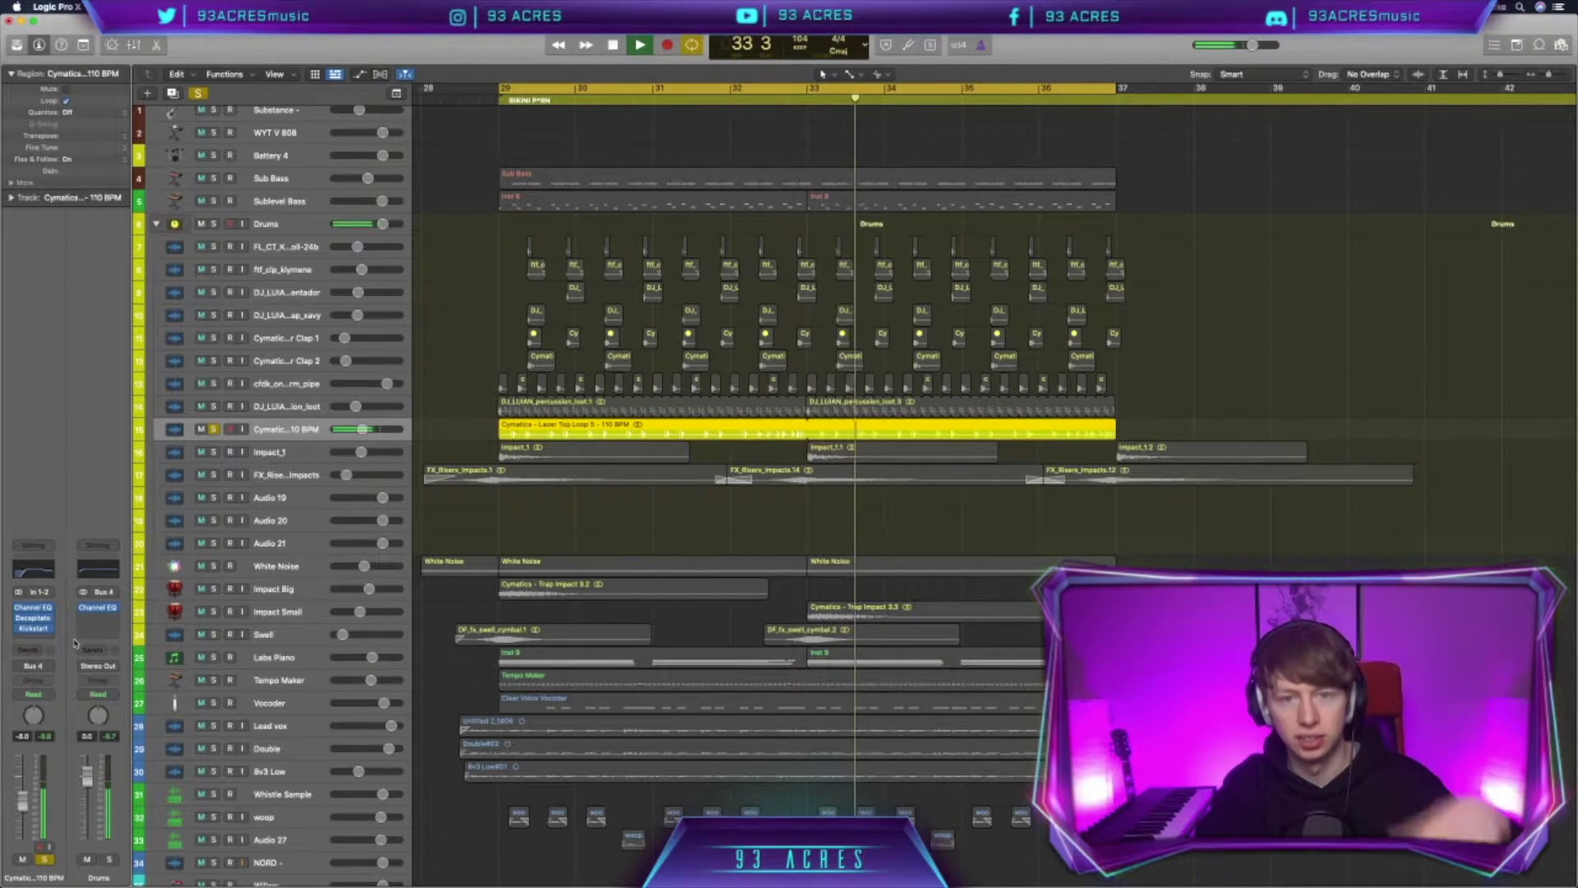
{"action": "left_click", "coordinate": [213, 429]}
{"action": "key", "text": "space"}
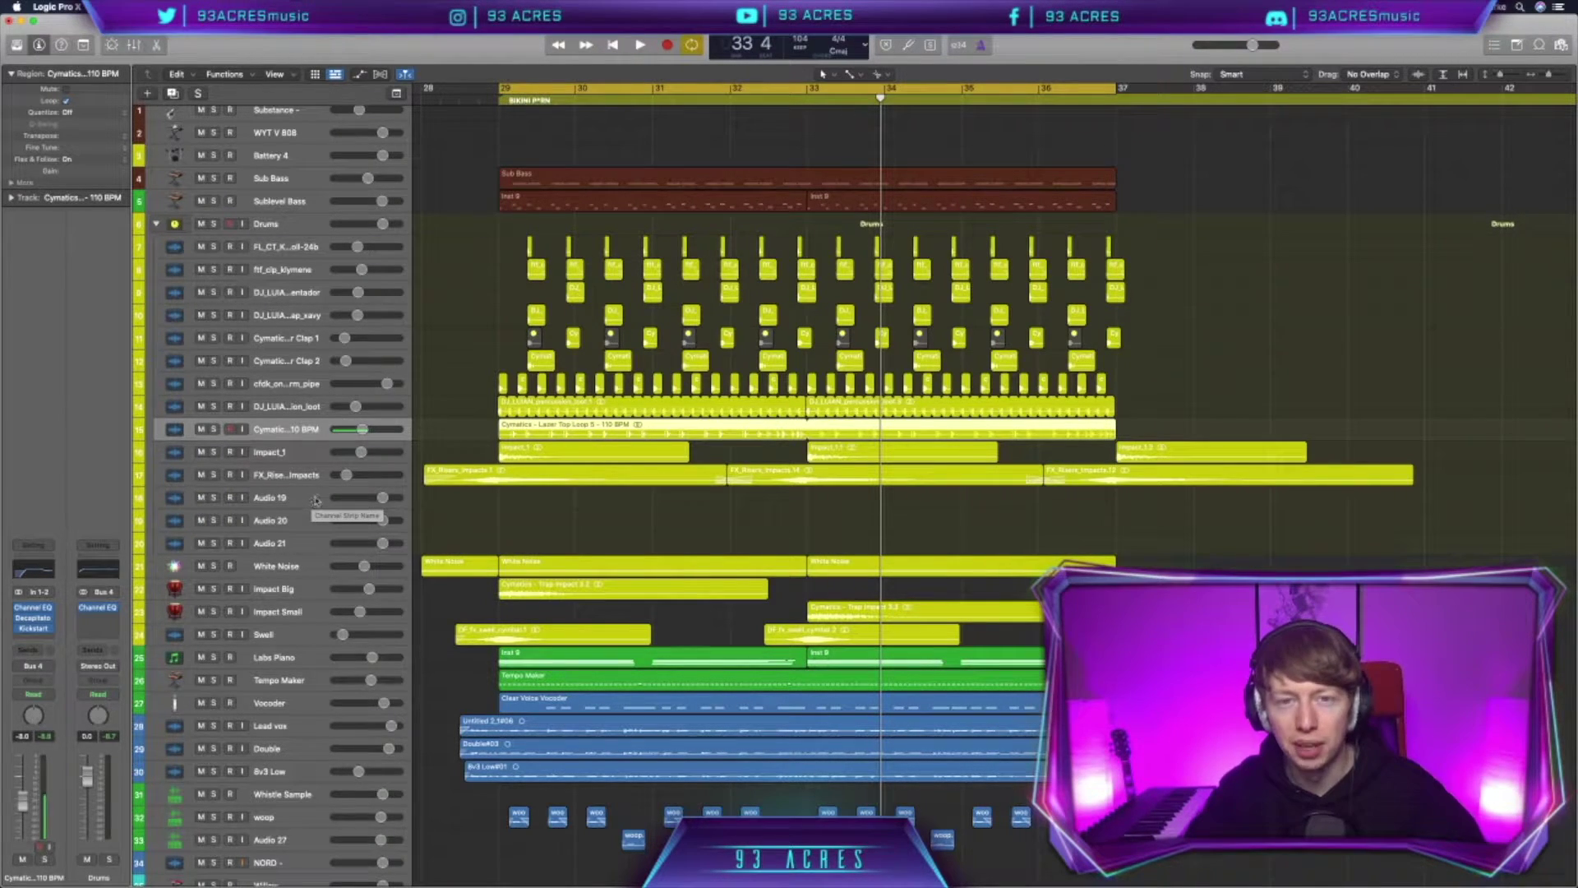
Solo the Impact_1 track and compare its sound with the Channel EQ bypassed and enabled.
{"action": "left_click", "coordinate": [289, 452]}
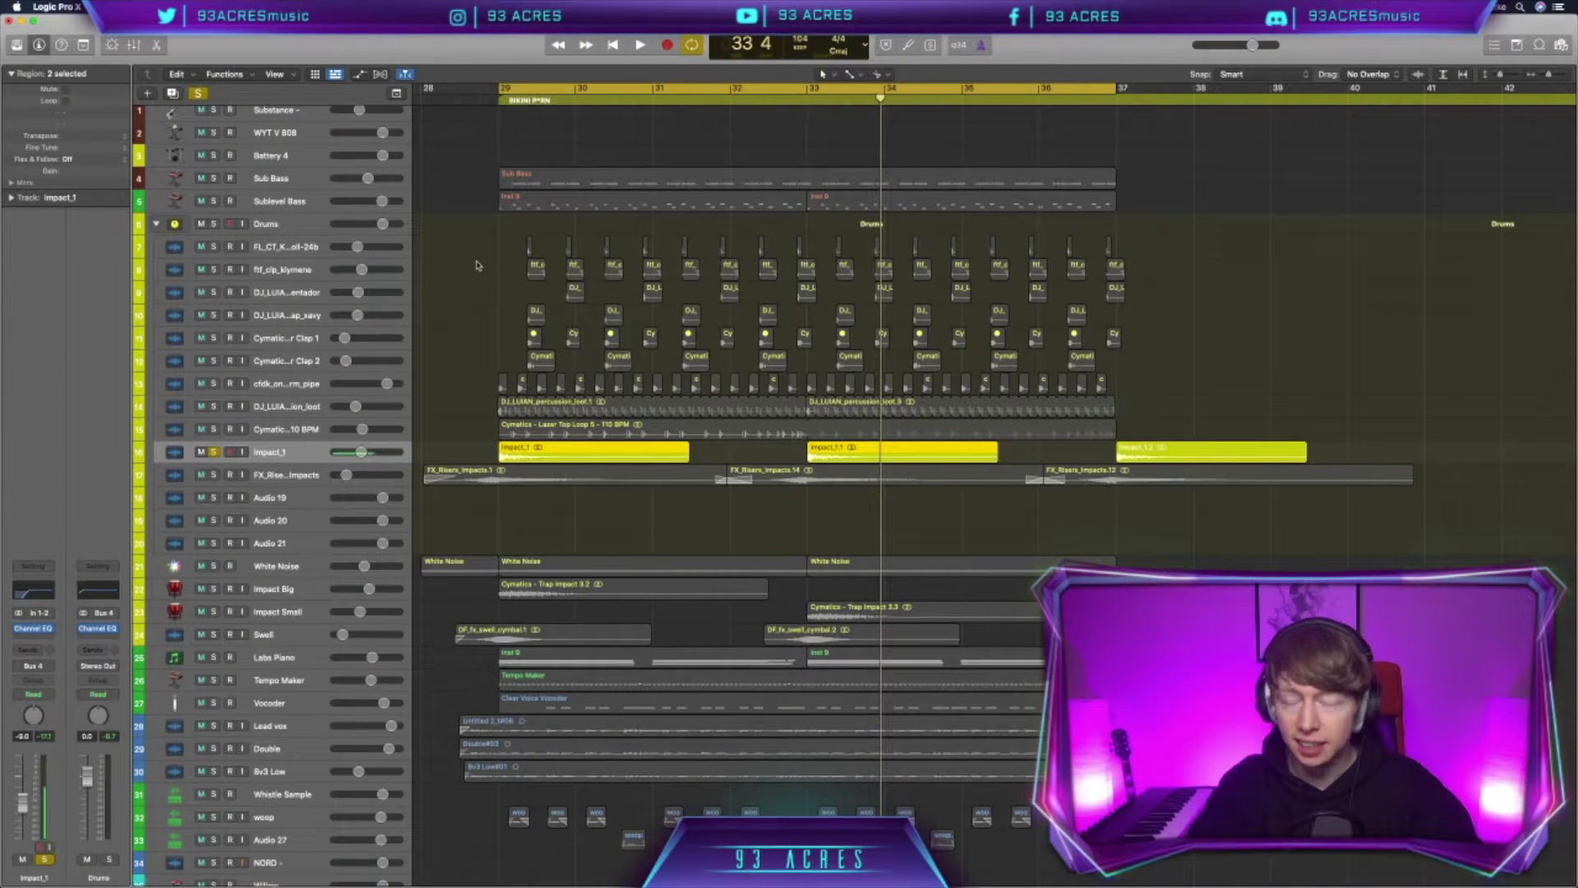
{"action": "key", "text": "shift+space"}
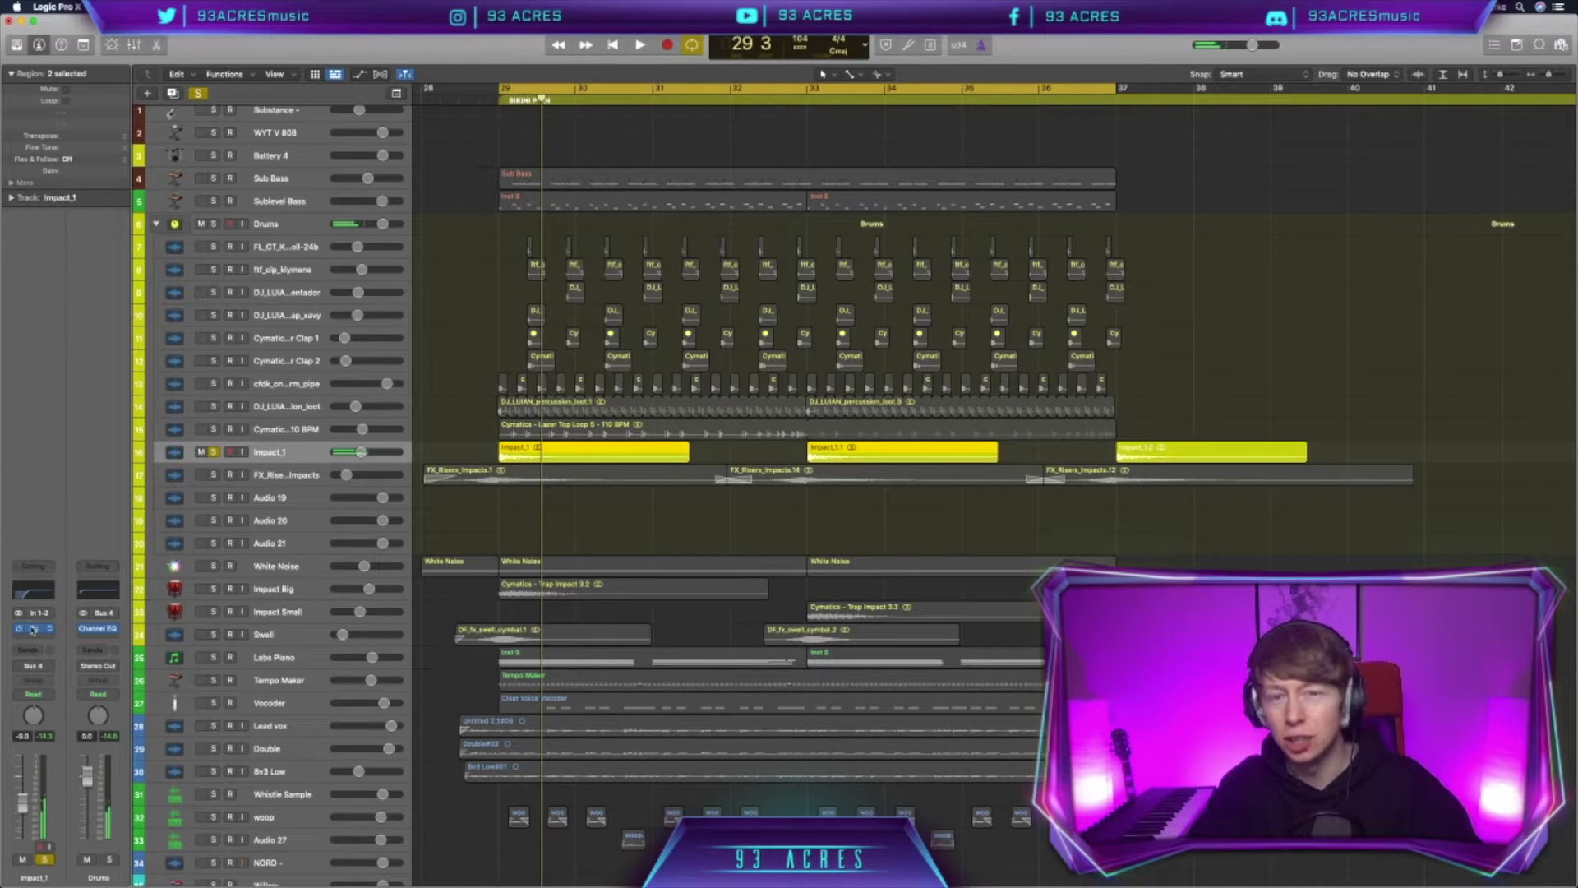
{"action": "left_click", "coordinate": [20, 630]}
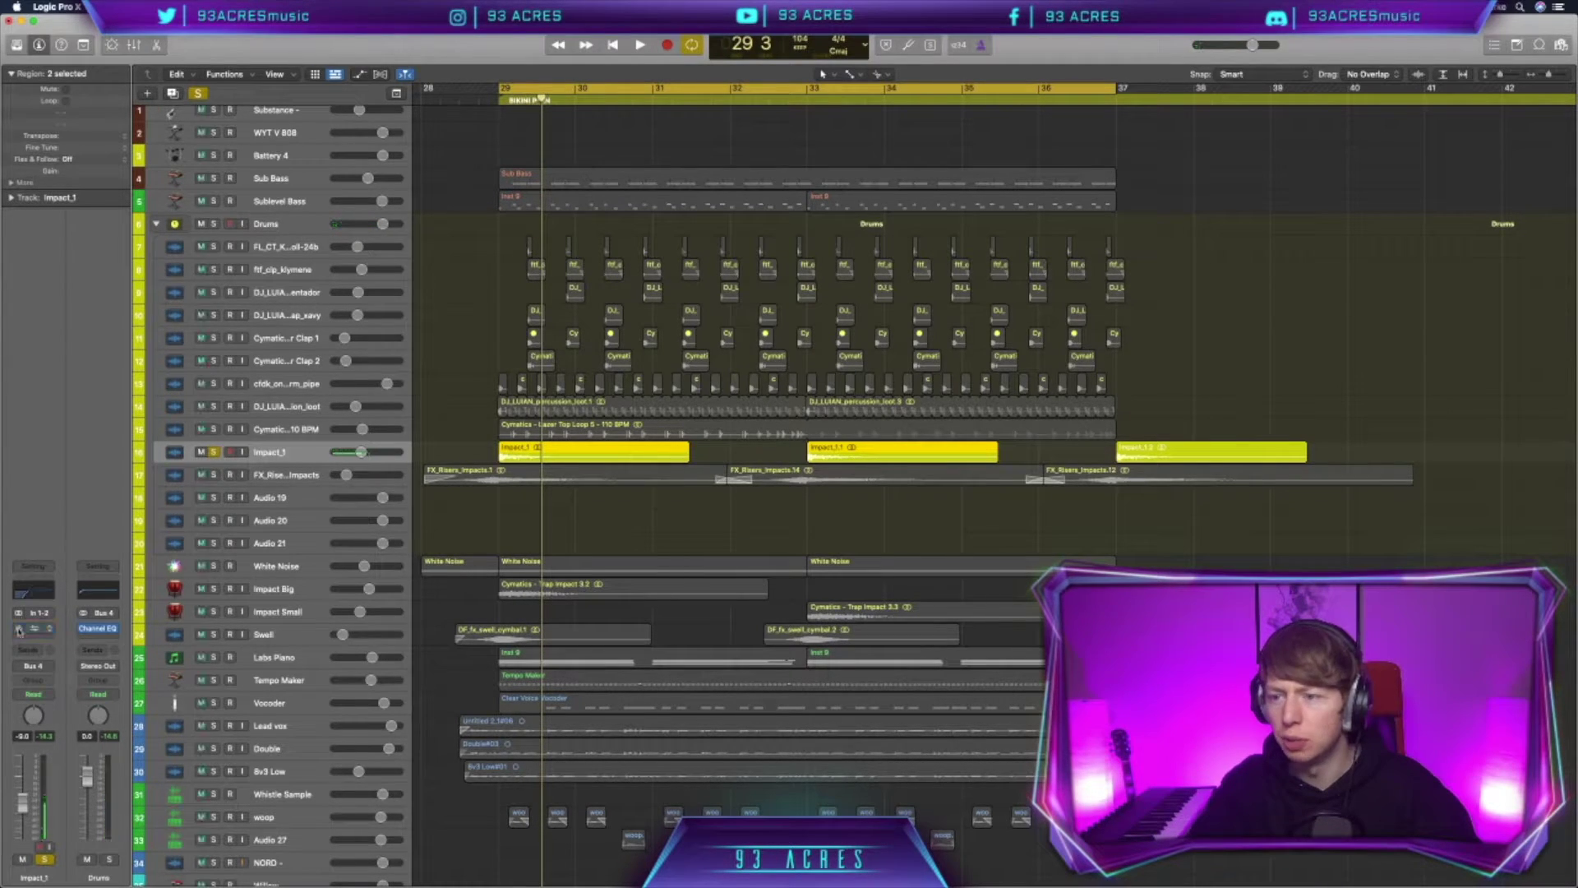
{"action": "key", "text": "shift+space"}
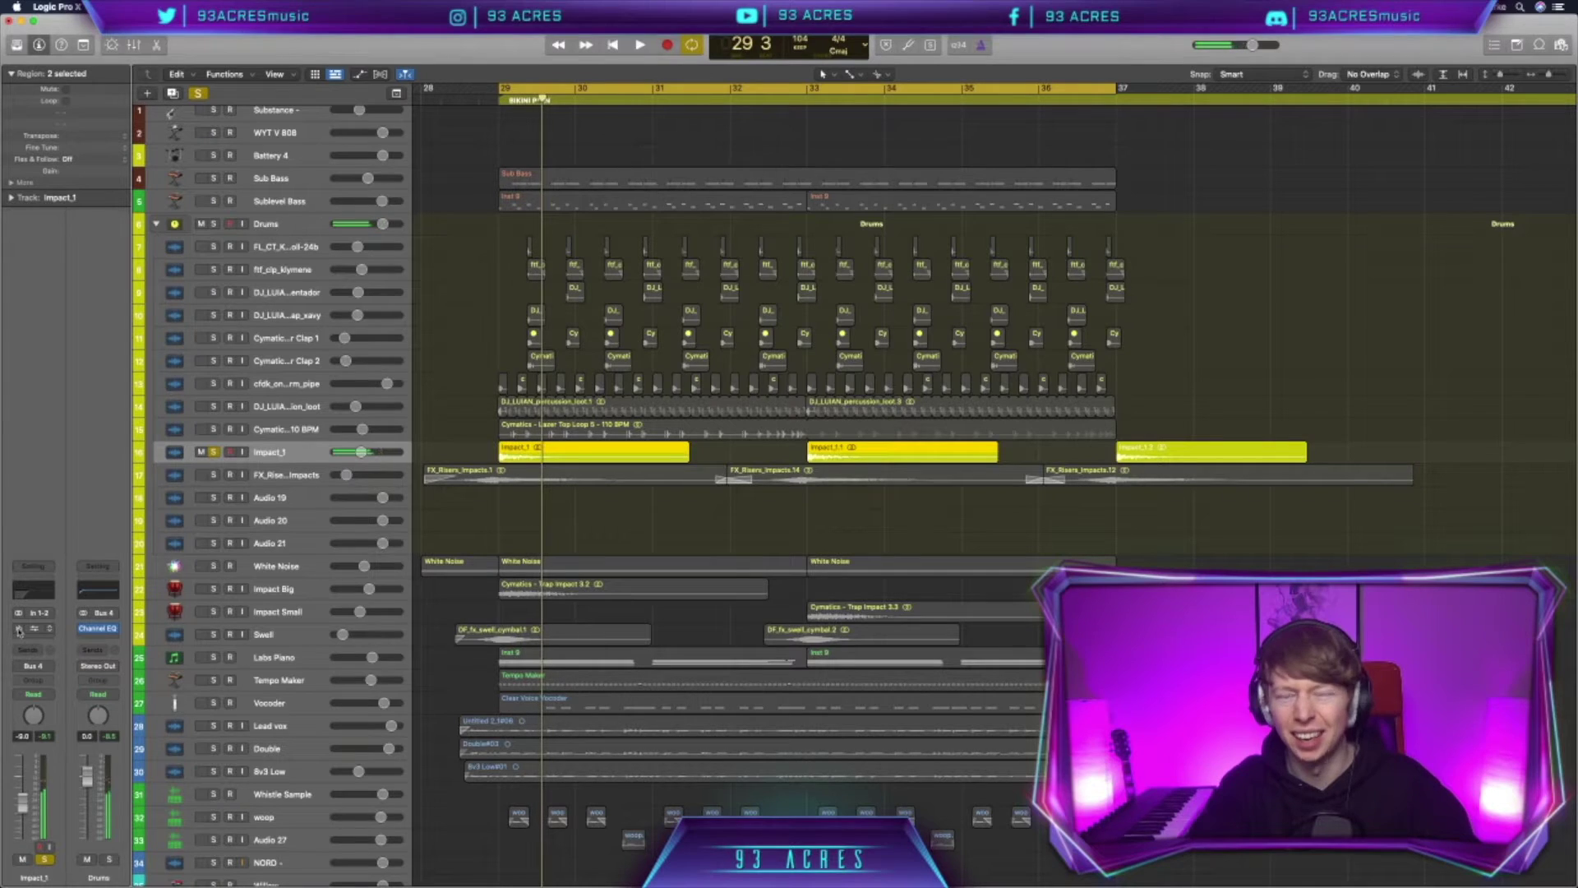
{"action": "left_click", "coordinate": [19, 629]}
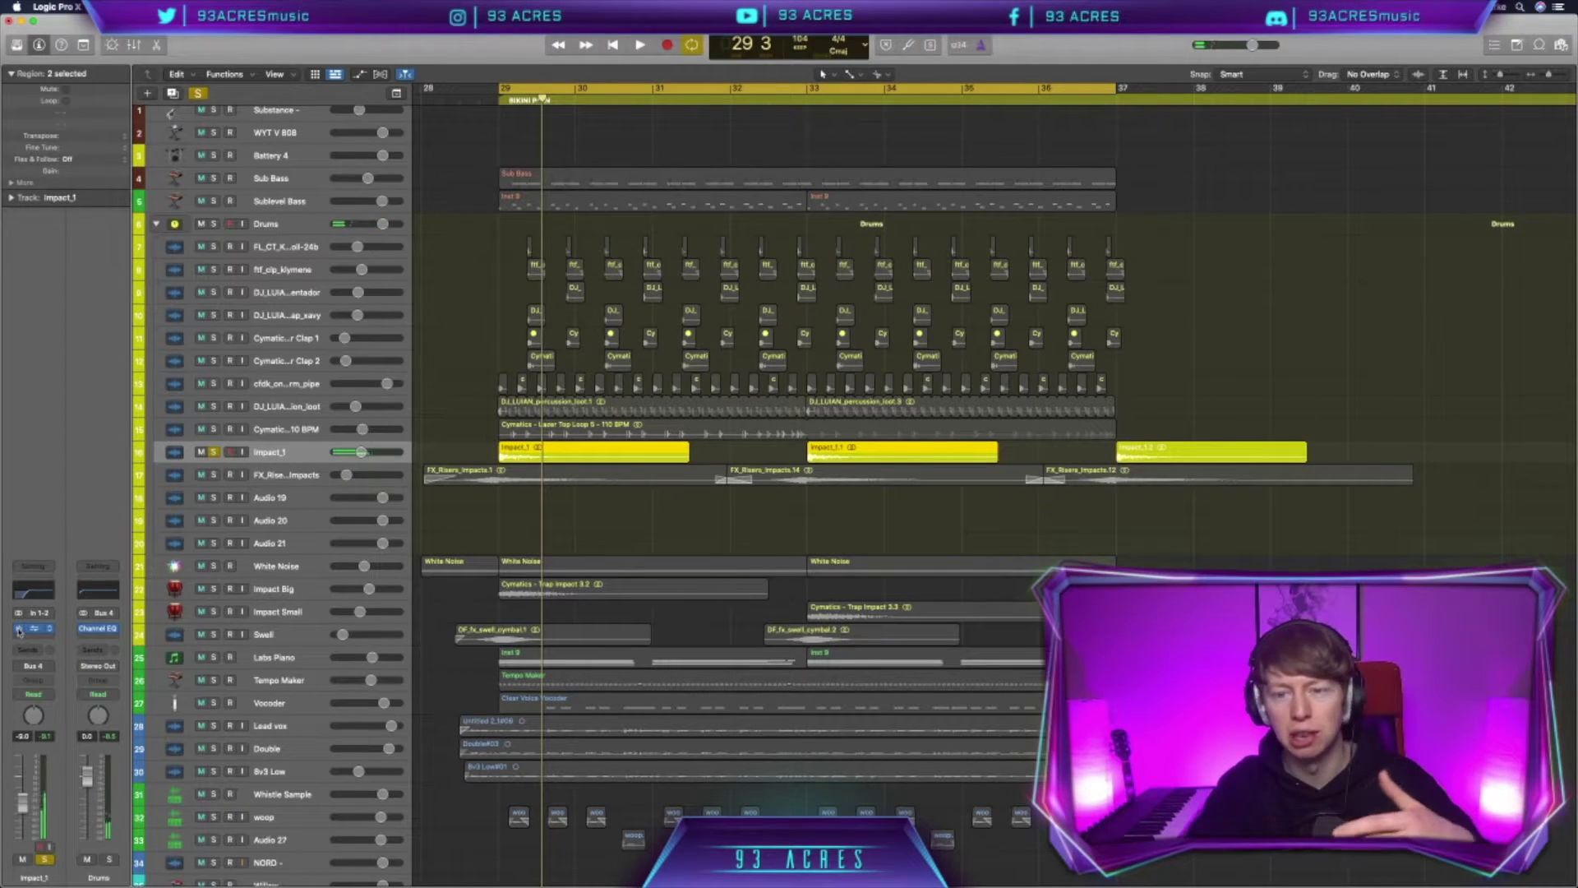
{"action": "key", "text": "shift+space"}
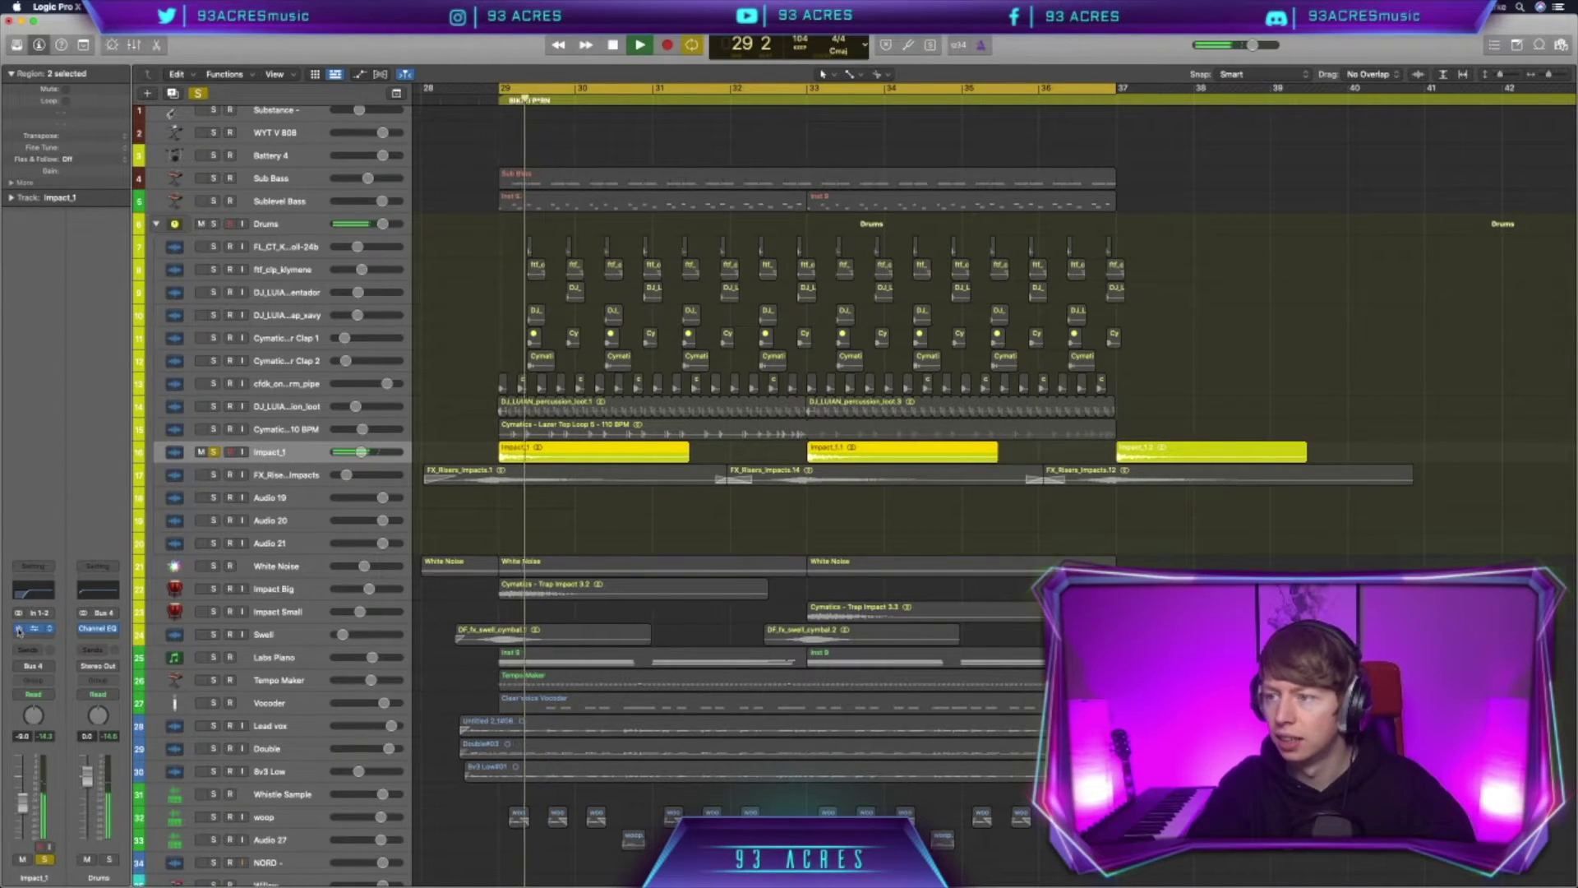
{"action": "key", "text": "space"}
Solo only the FX_Risers_Impacts track, audition its regions, and clear the solo.
{"action": "left_click", "coordinate": [212, 485]}
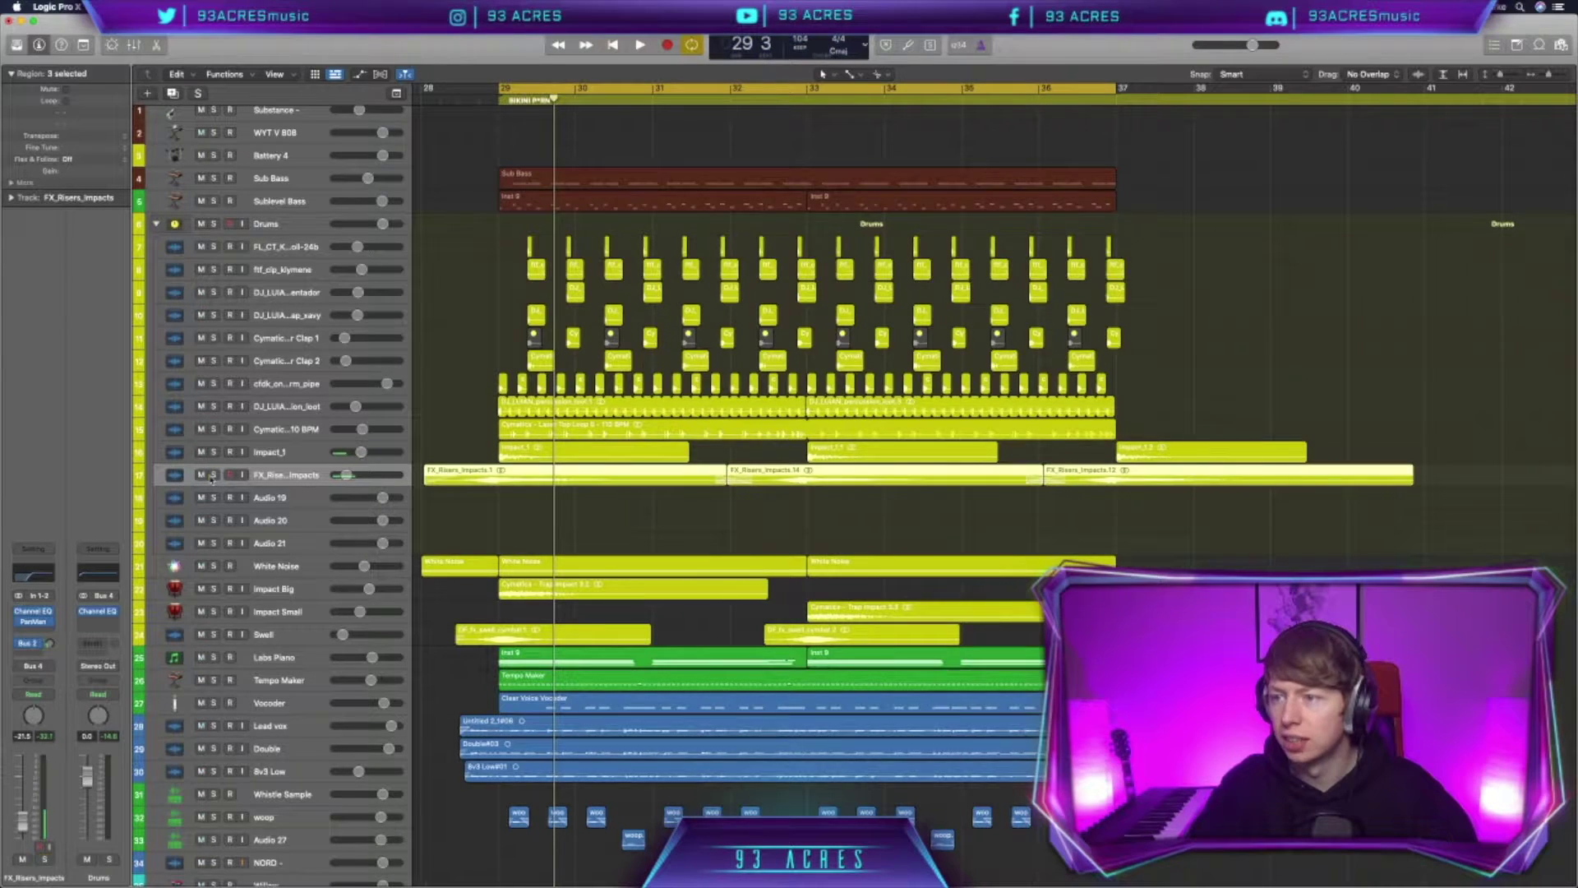
{"action": "left_click", "coordinate": [212, 475]}
{"action": "key", "text": "shift+space"}
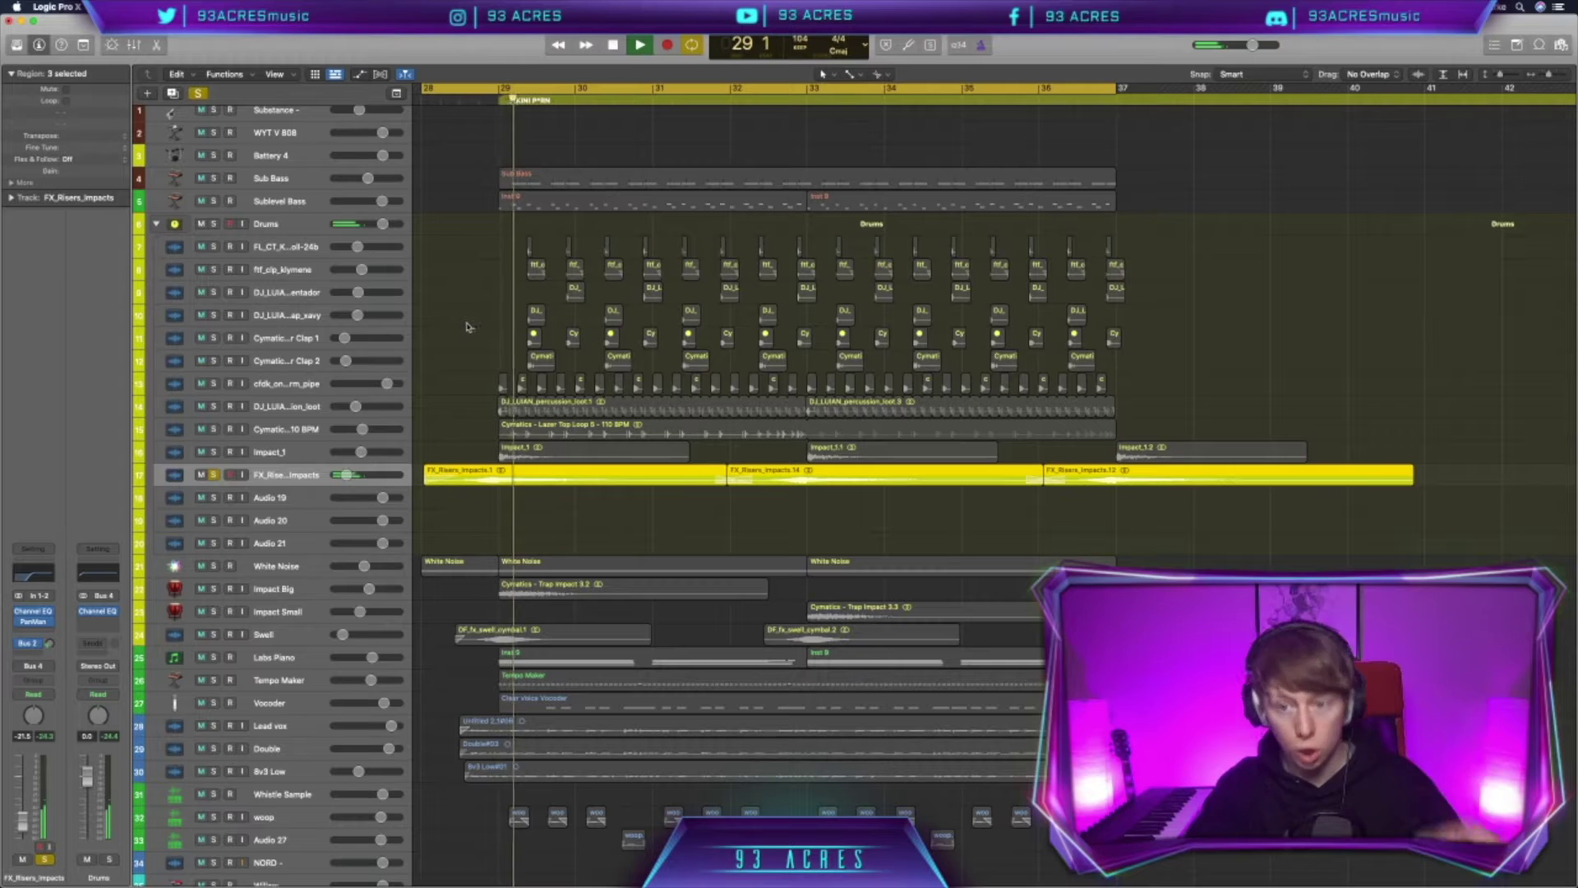
{"action": "left_click", "coordinate": [467, 327]}
{"action": "key", "text": "space"}
{"action": "mouse_move", "coordinate": [33, 623]}
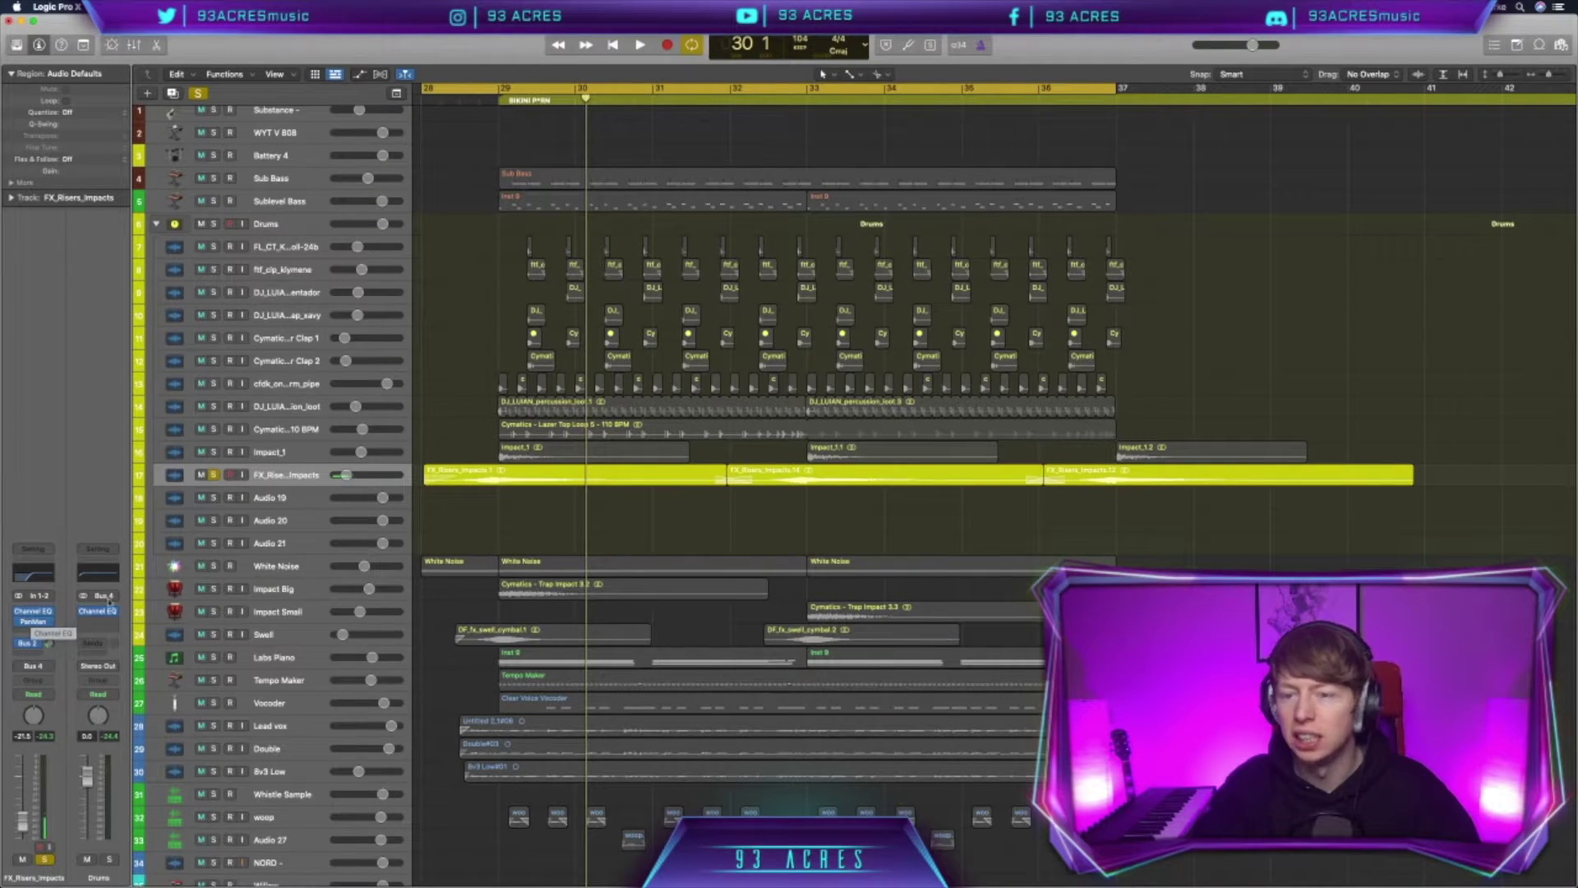
{"action": "left_click", "coordinate": [214, 476]}
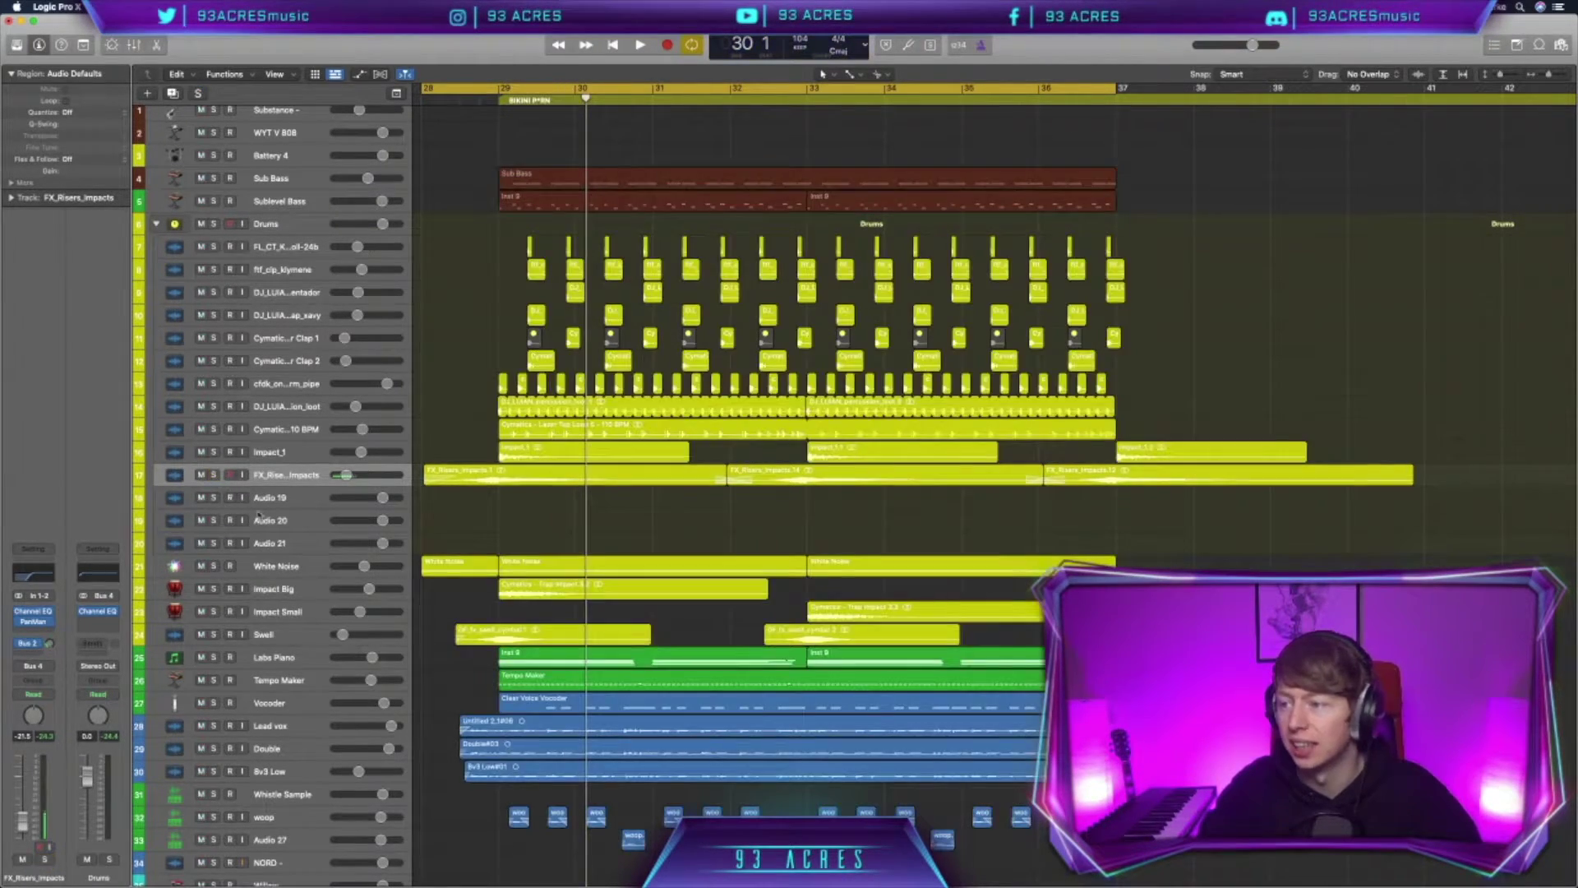
Solo the White Noise track, show its AutoFilter cutoff automation, and audition it.
{"action": "scroll", "coordinate": [215, 518], "scroll_direction": "down", "scroll_amount": 1}
{"action": "left_click", "coordinate": [214, 554]}
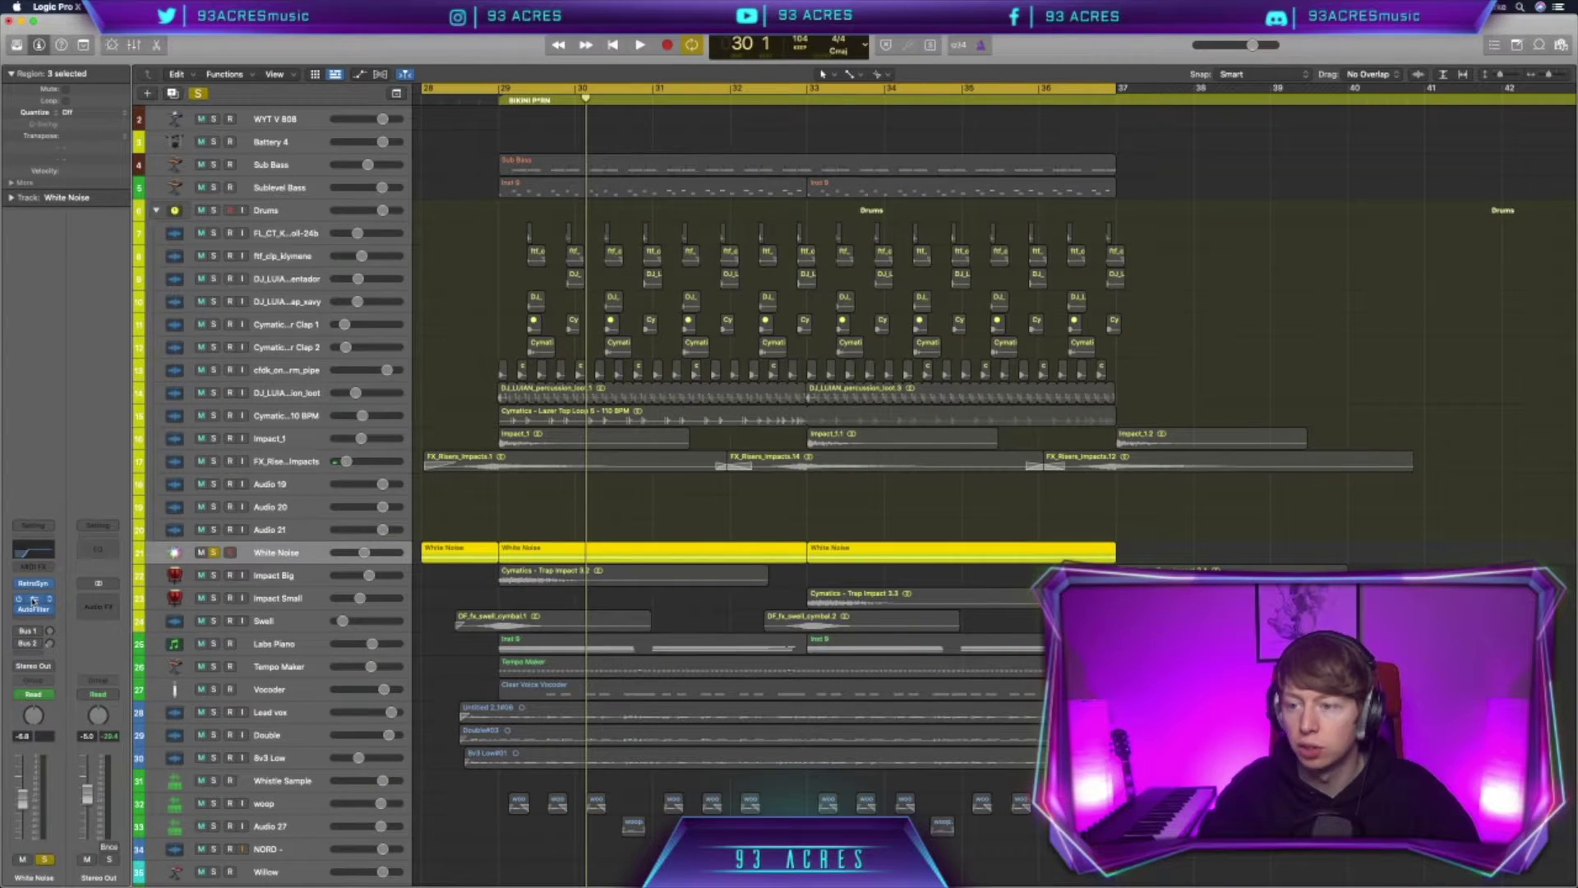
{"action": "key", "text": "a"}
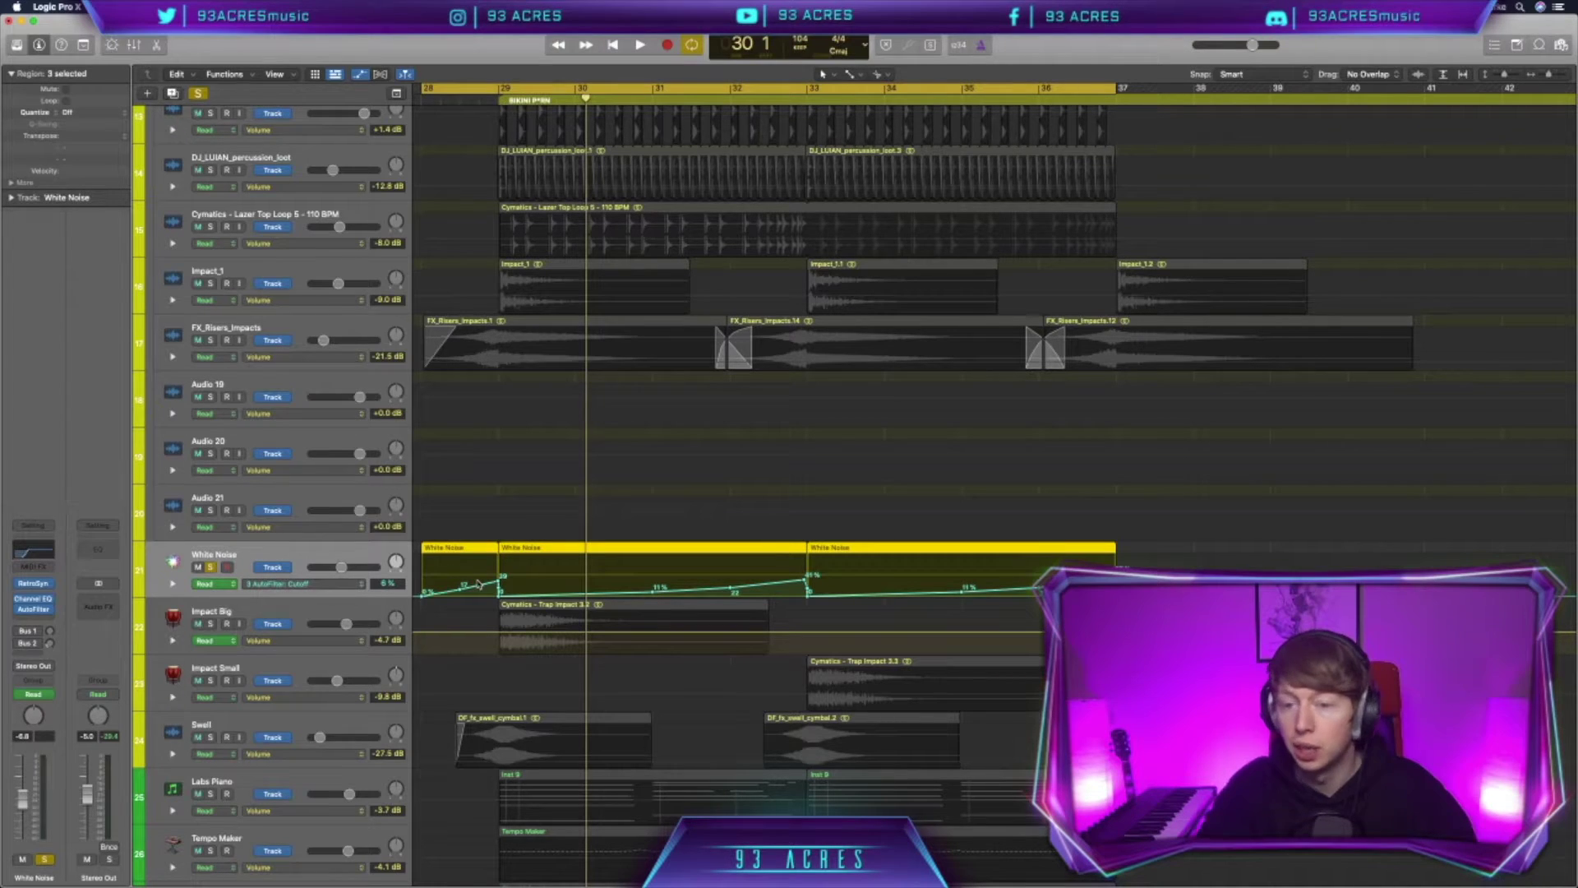
{"action": "key", "text": "space"}
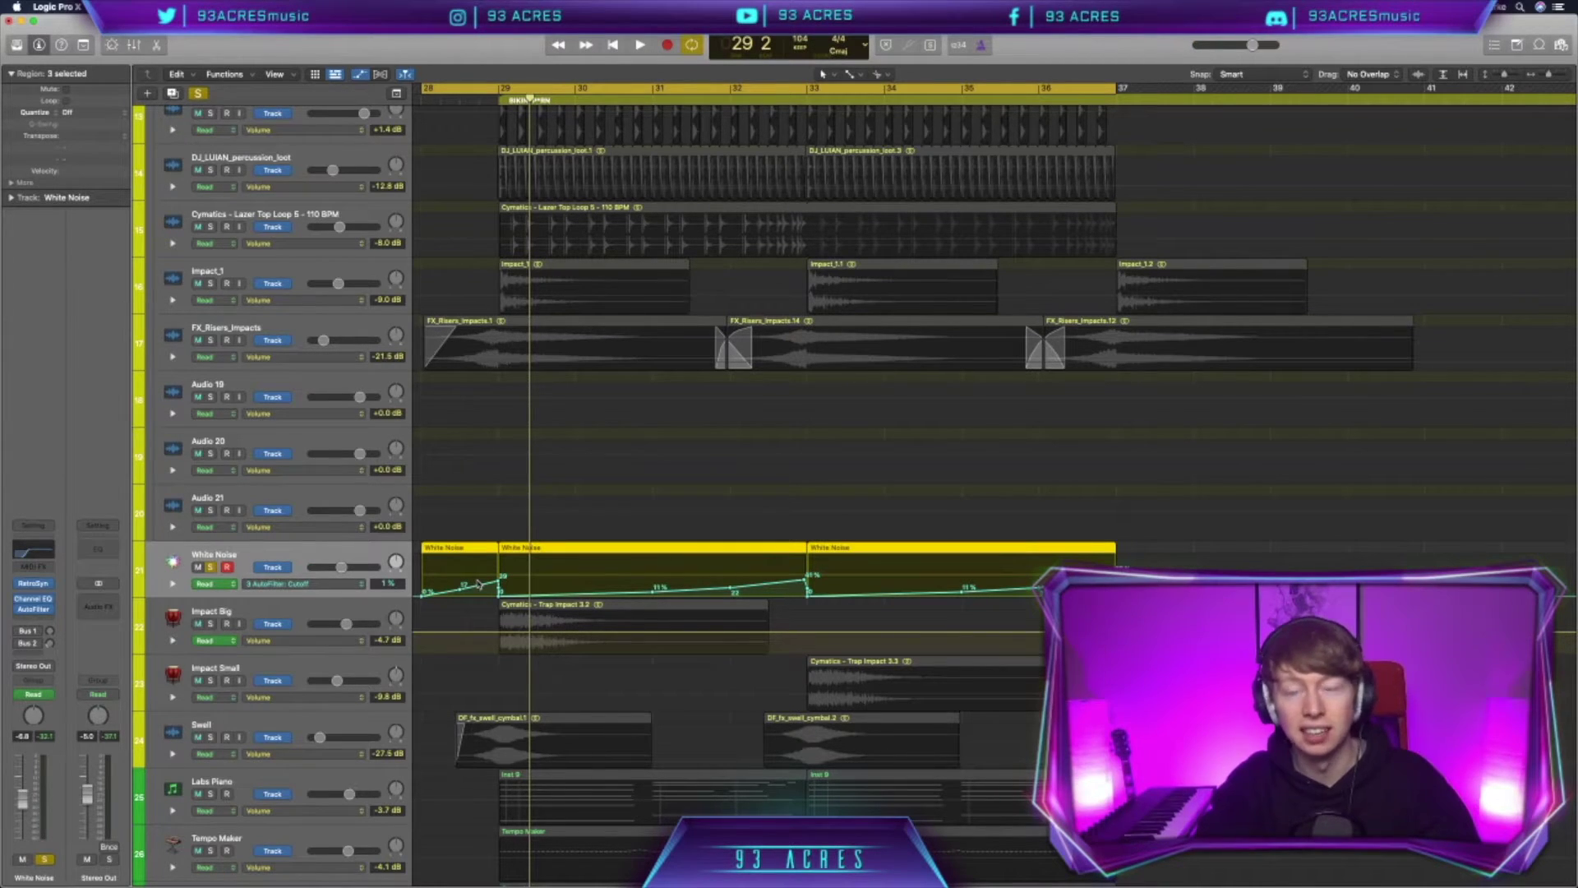
Hide the automation, audition Impact Big on its own, add Impact Small to the solo, and clear both solos.
{"action": "key", "text": "Down"}
{"action": "key", "text": "a"}
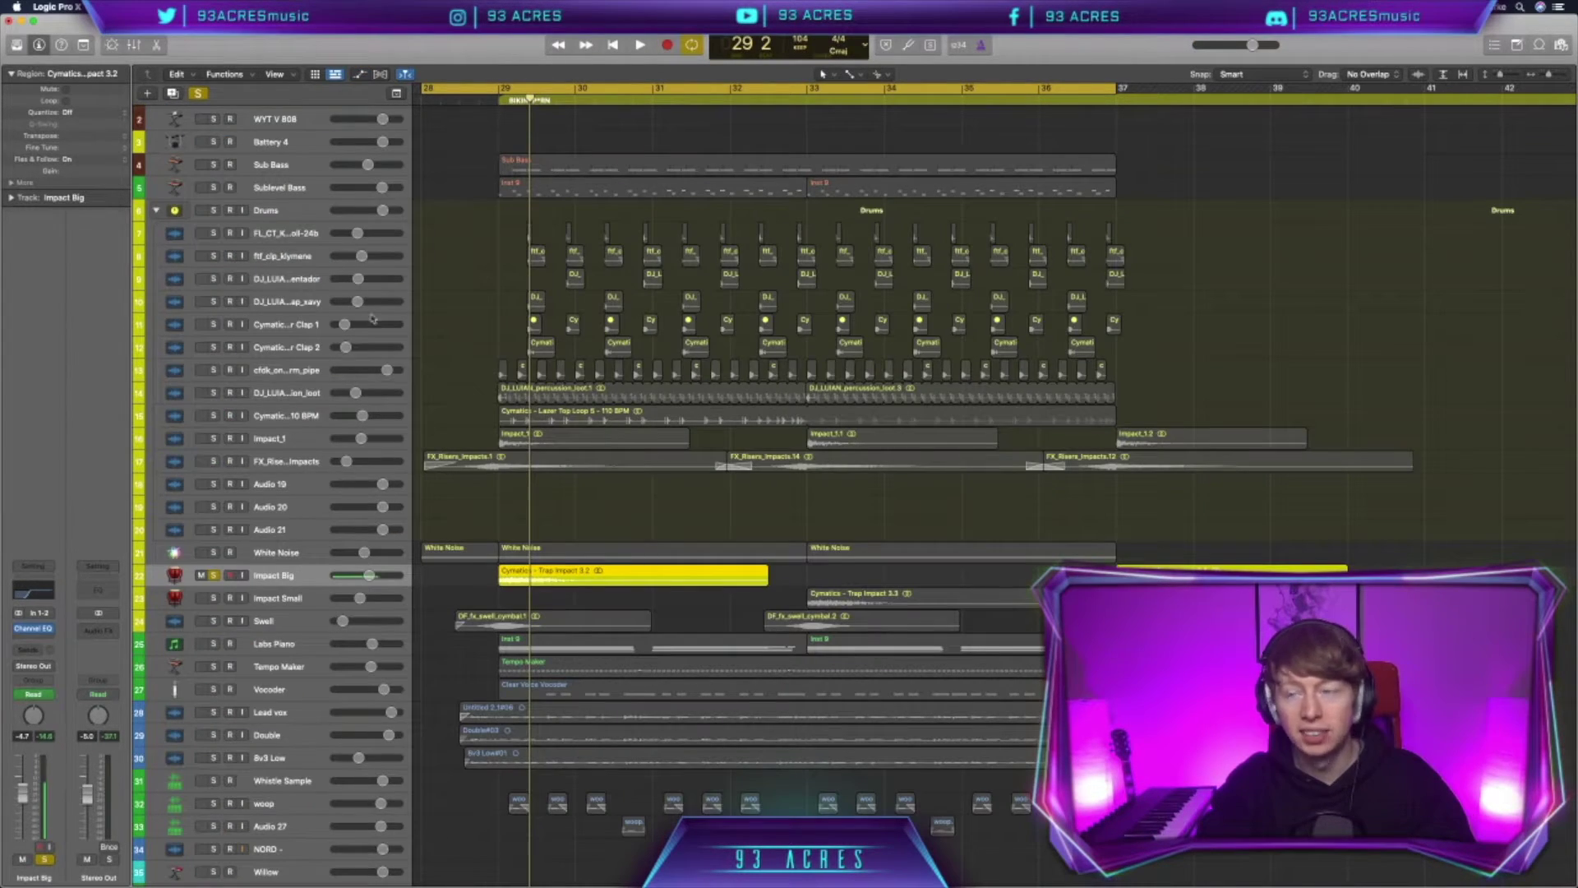
{"action": "key", "text": "space"}
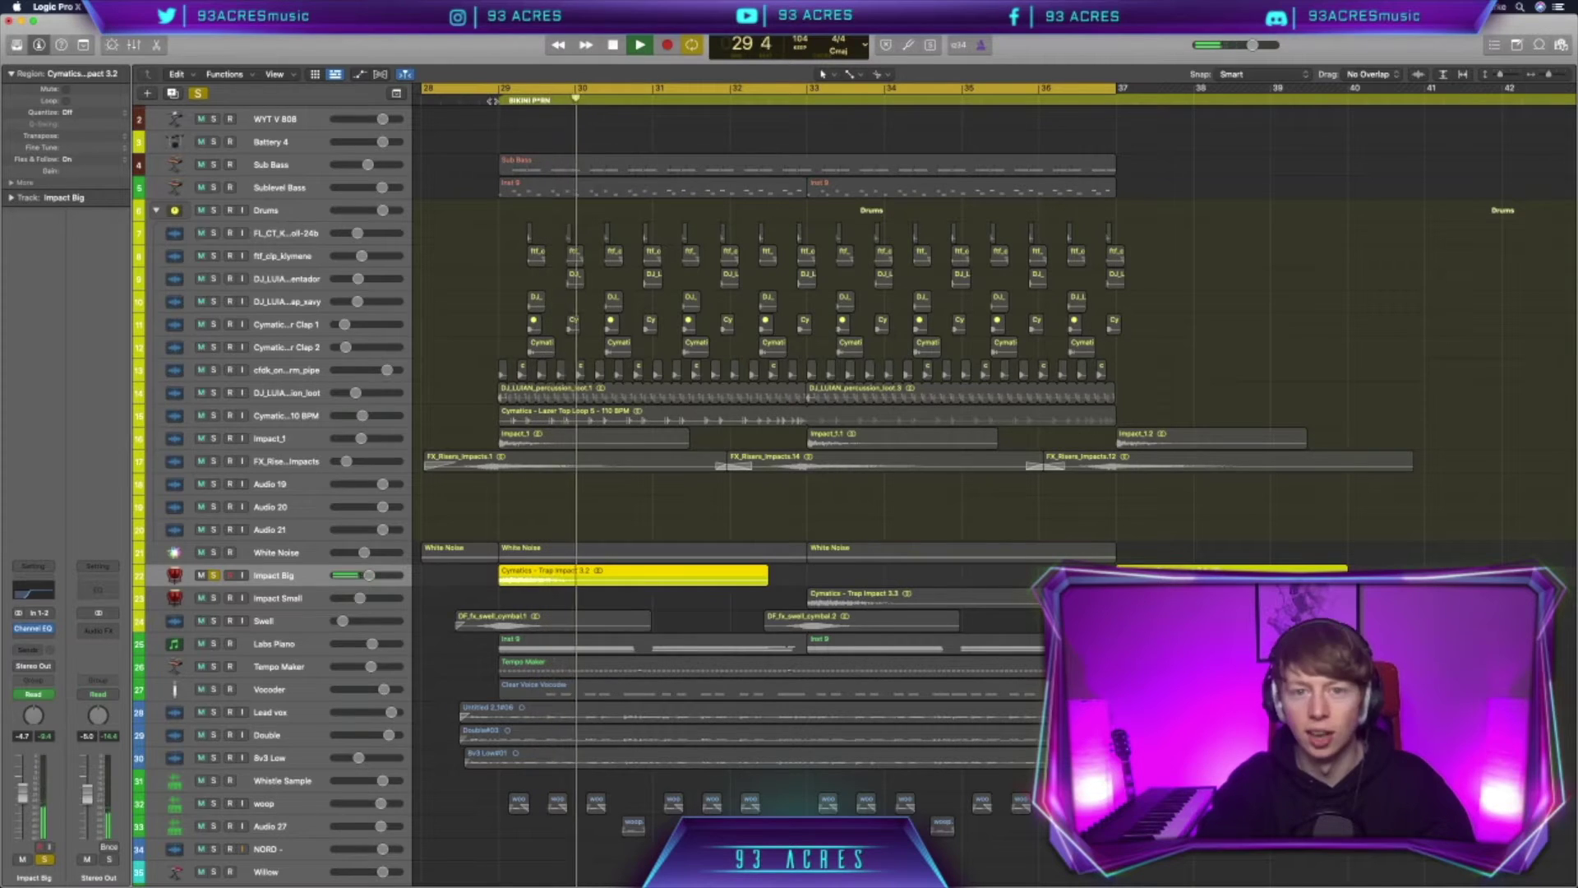
{"action": "key", "text": "space"}
{"action": "left_click", "coordinate": [260, 600], "text": "shift"}
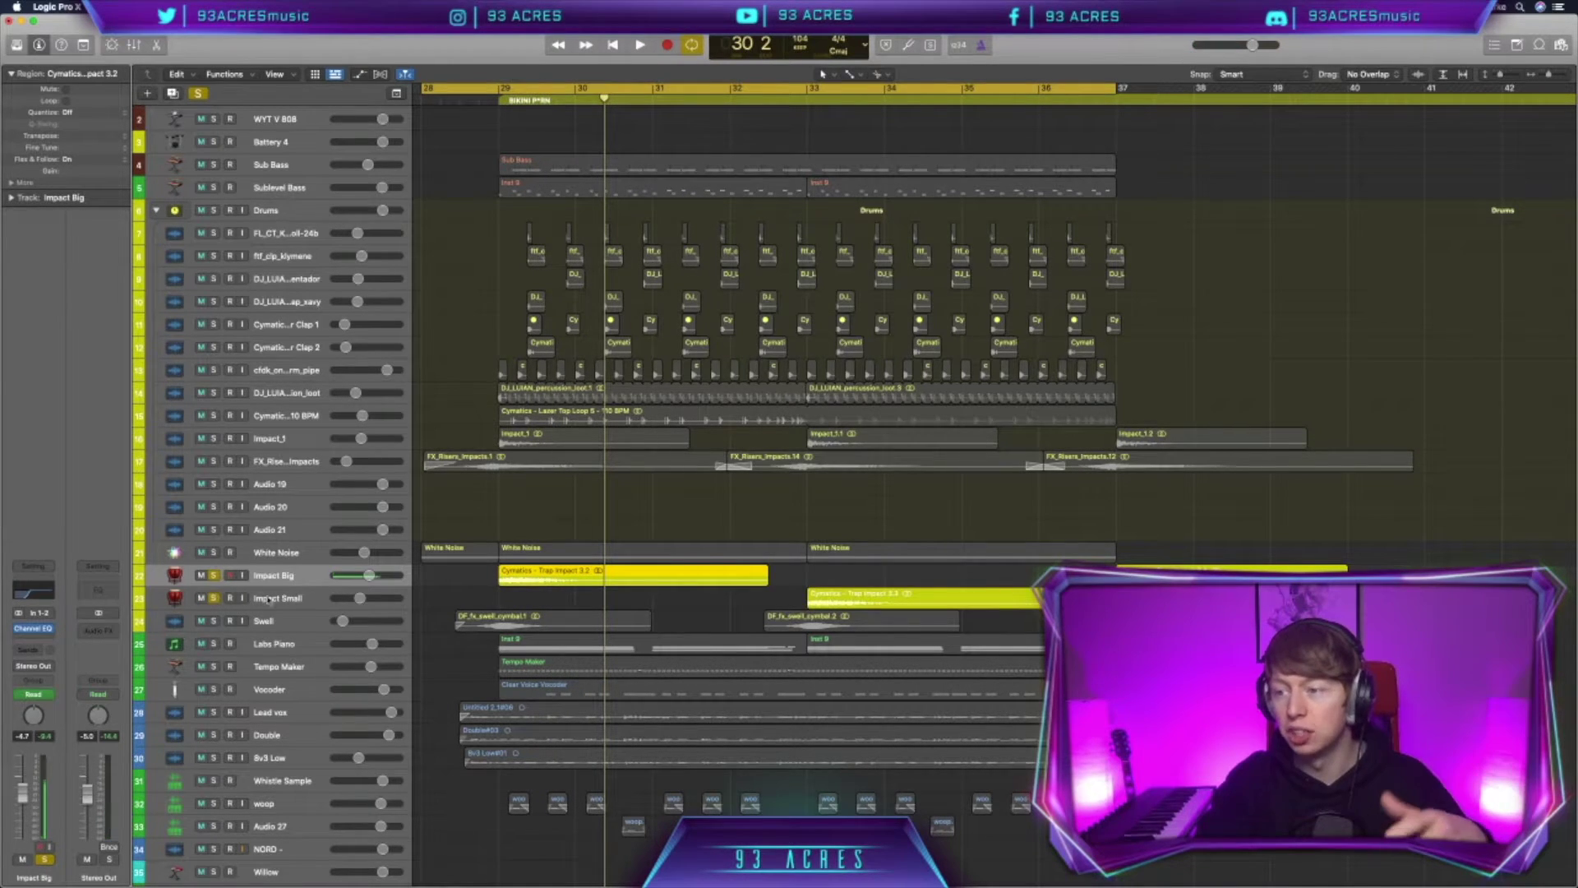
{"action": "left_click", "coordinate": [260, 600]}
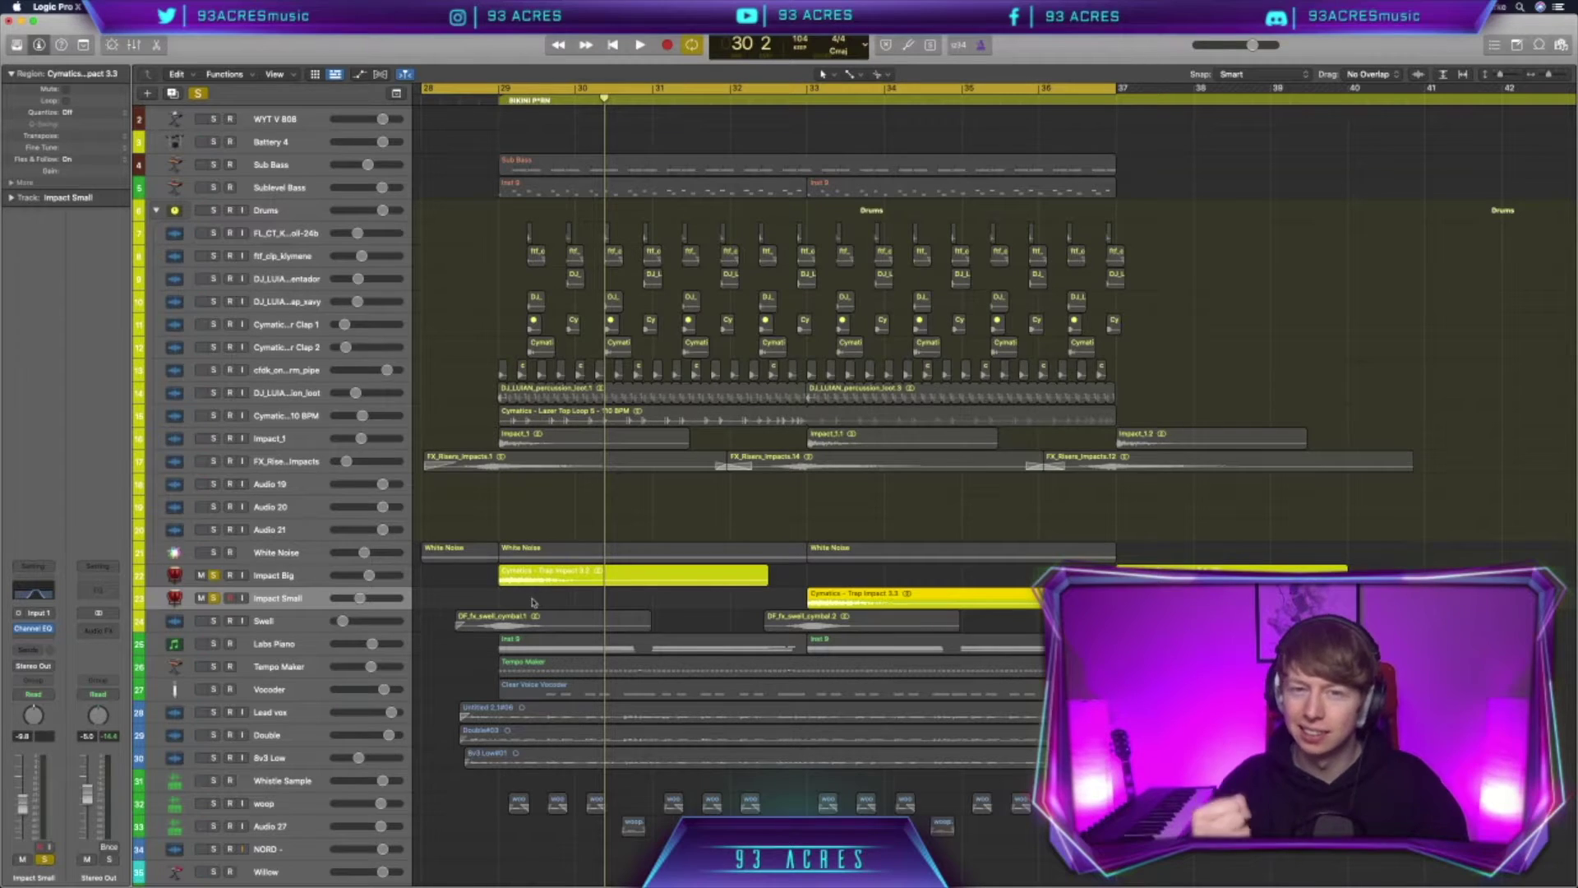
{"action": "scroll", "coordinate": [213, 576], "scroll_direction": "down", "scroll_amount": 1}
{"action": "left_click", "coordinate": [213, 567]}
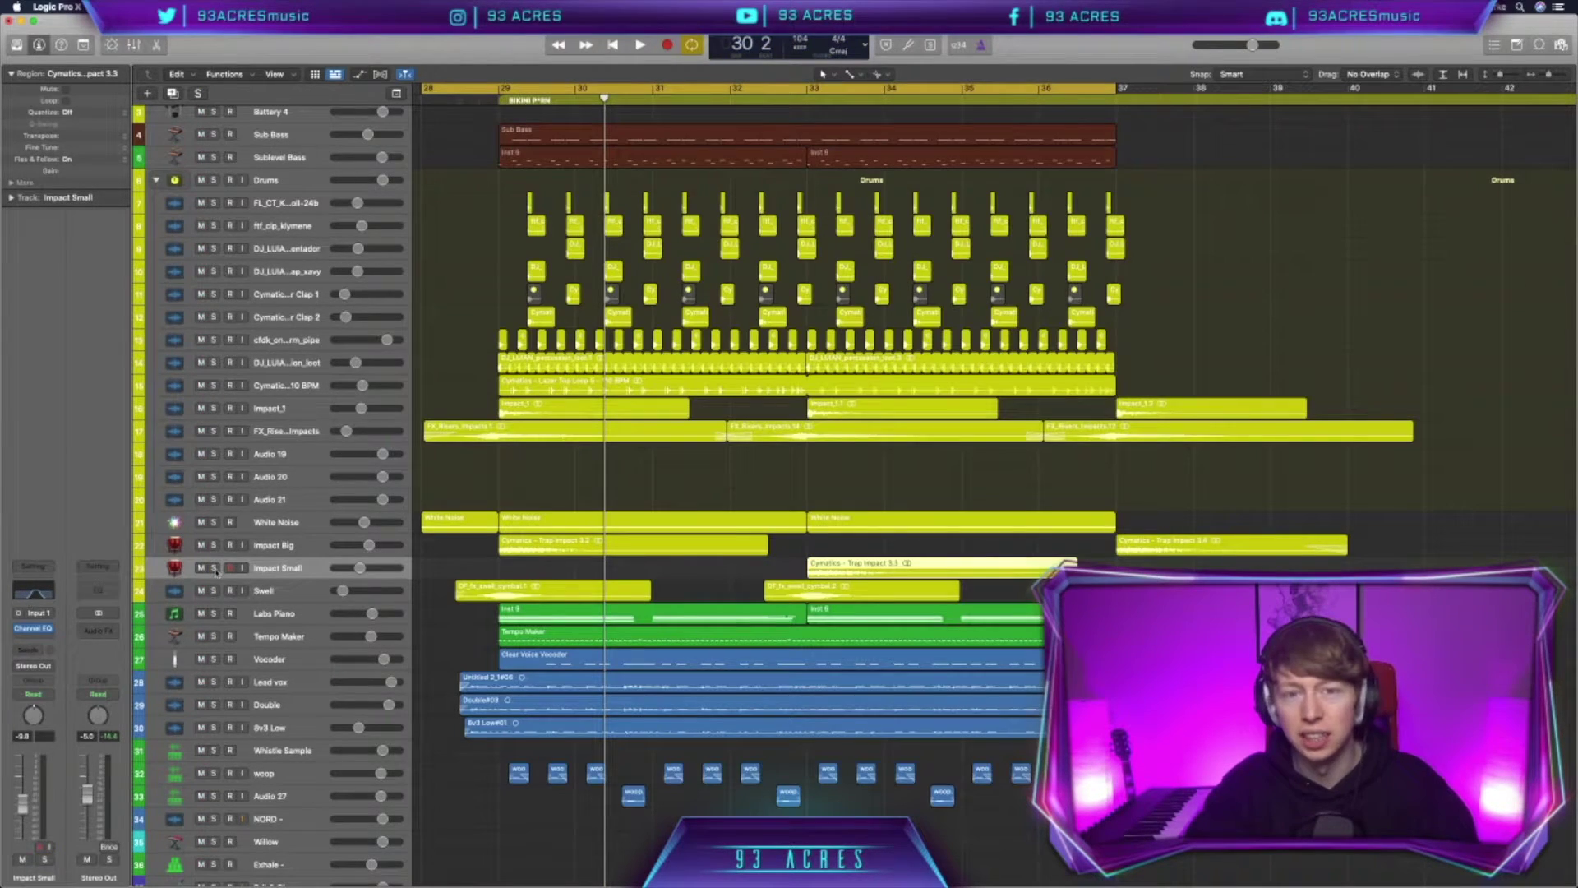
Solo and audition the Swell track, and inspect the settings of its Little Plate reverb.
{"action": "left_click", "coordinate": [215, 598]}
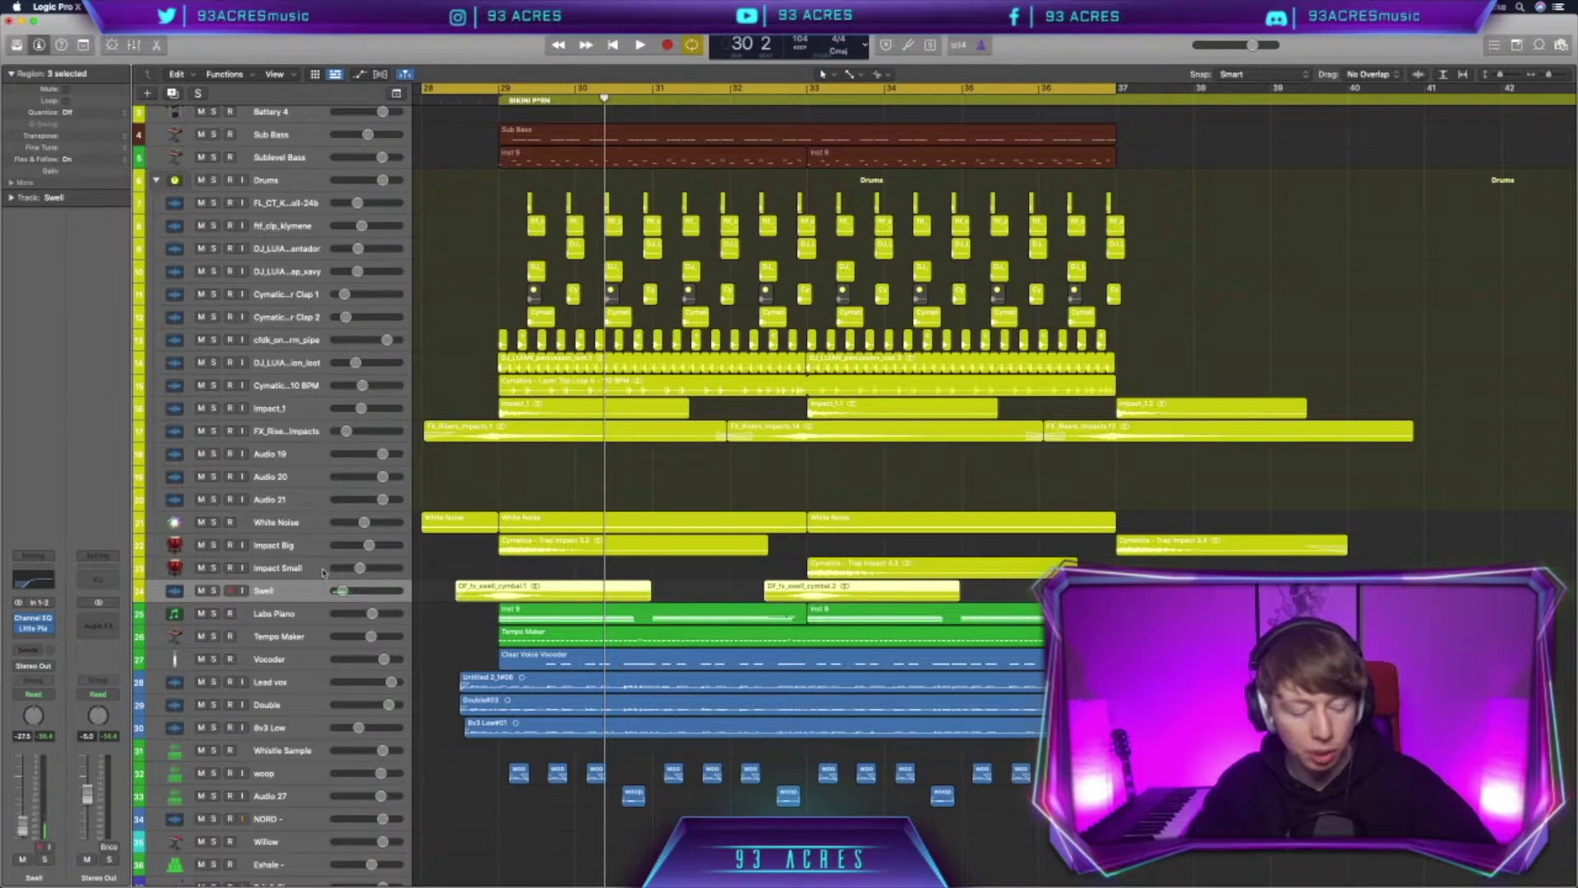
{"action": "key", "text": "s"}
{"action": "key", "text": "space"}
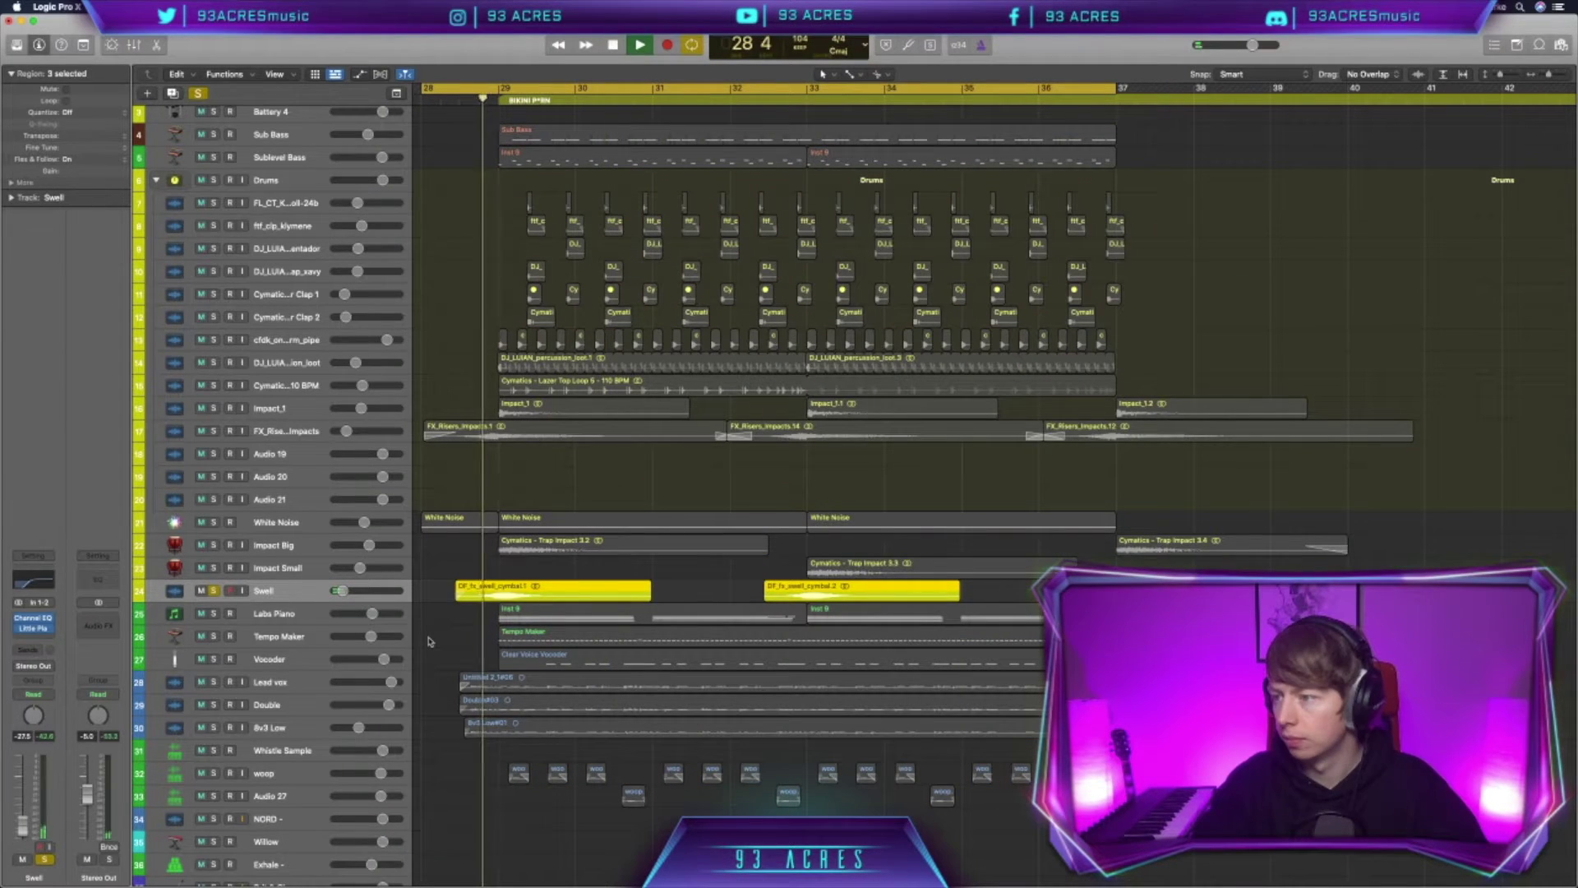
{"action": "key", "text": "space"}
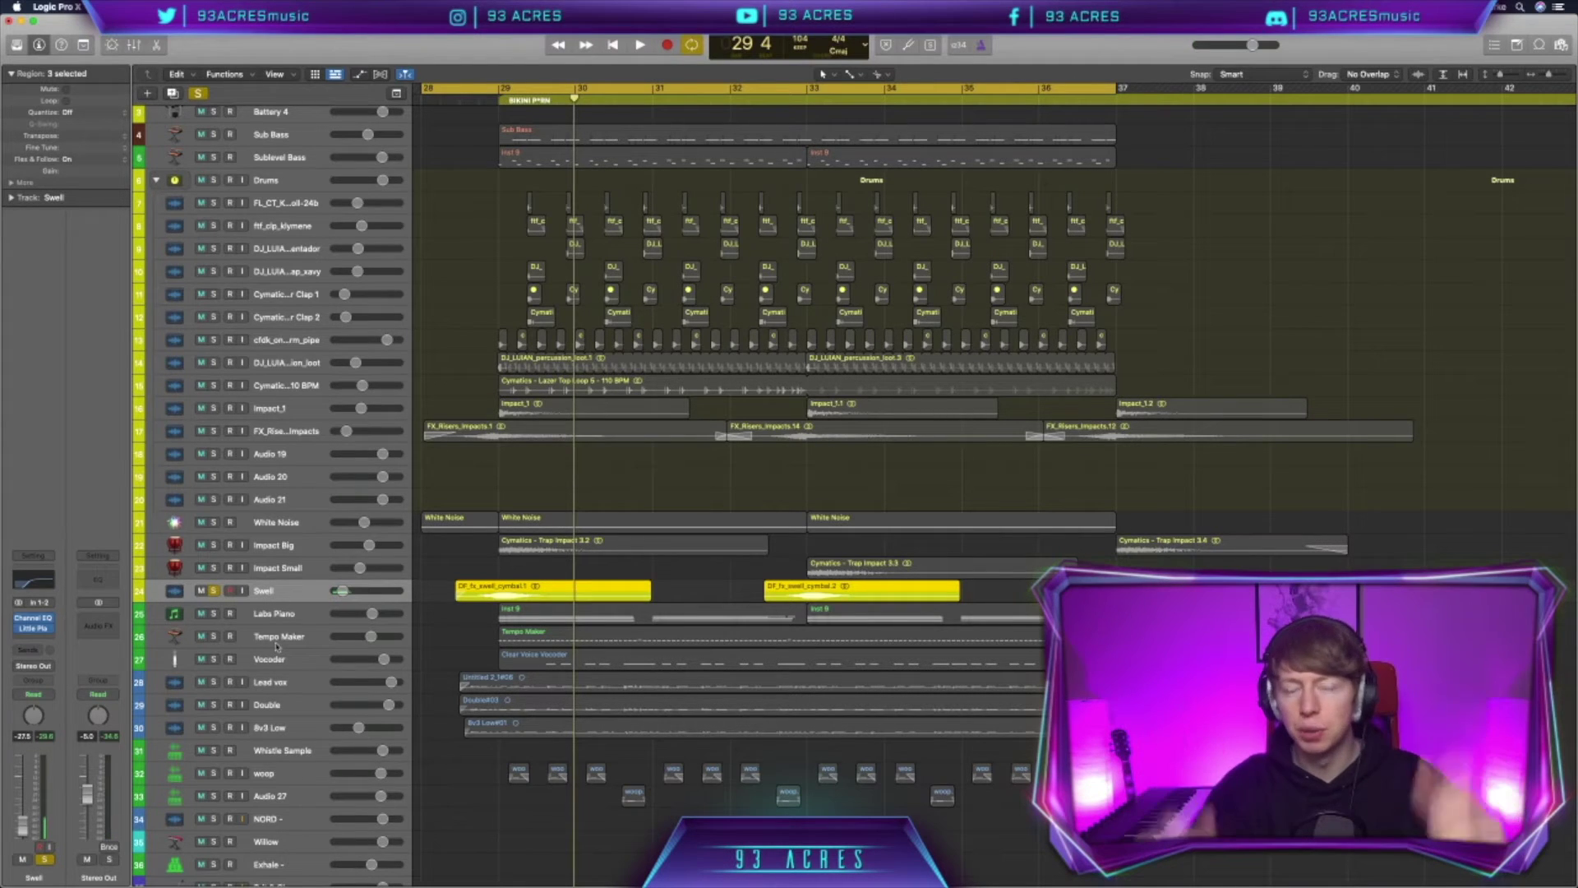
{"action": "left_click", "coordinate": [33, 628]}
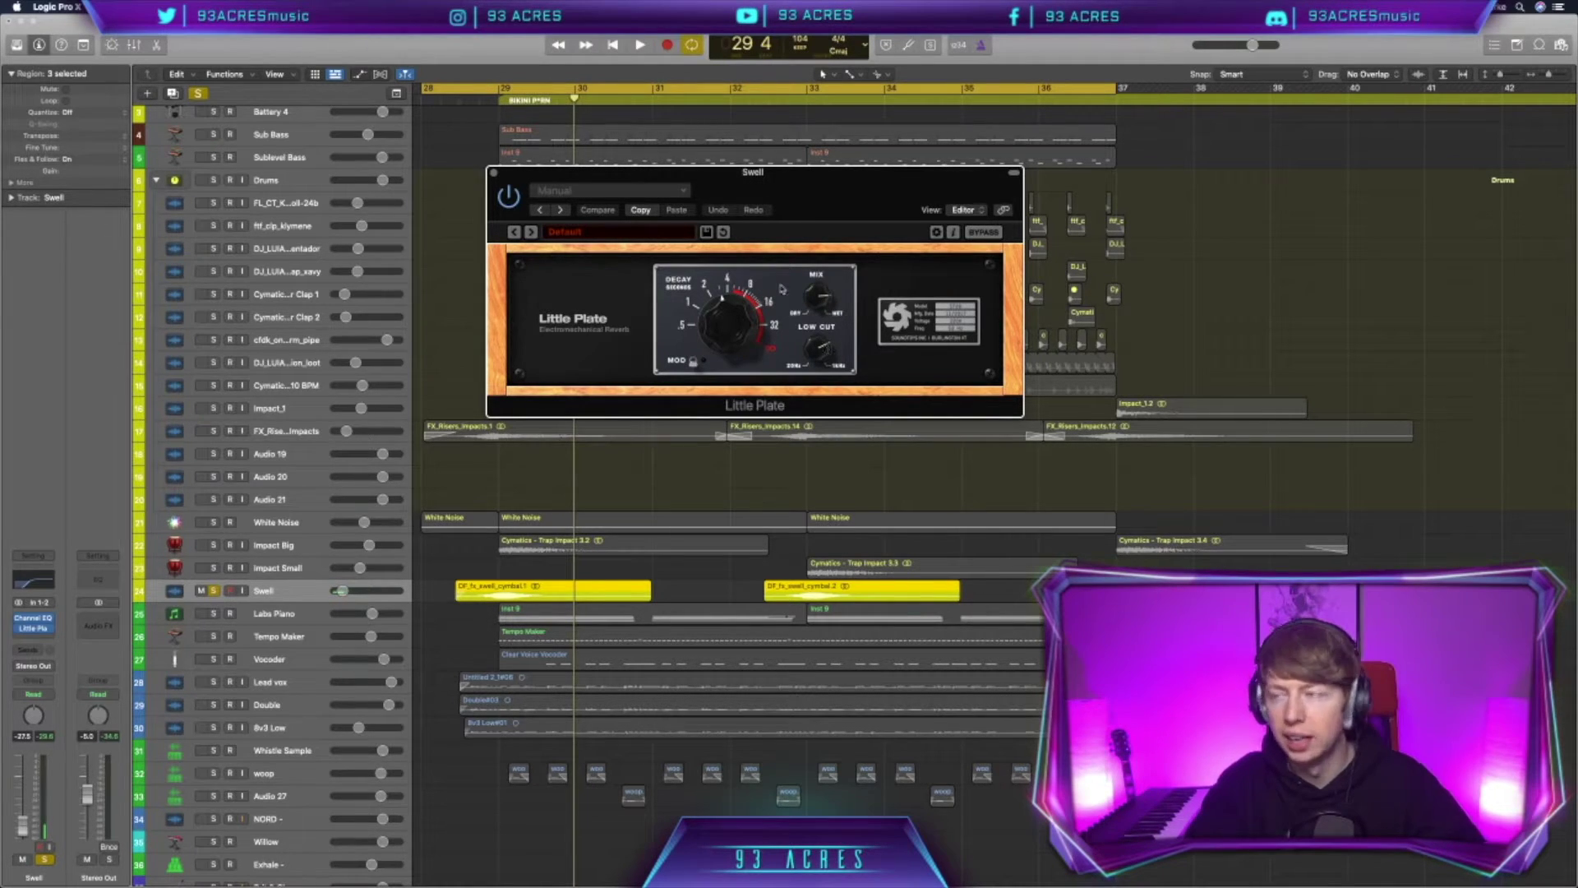
{"action": "left_click", "coordinate": [493, 173]}
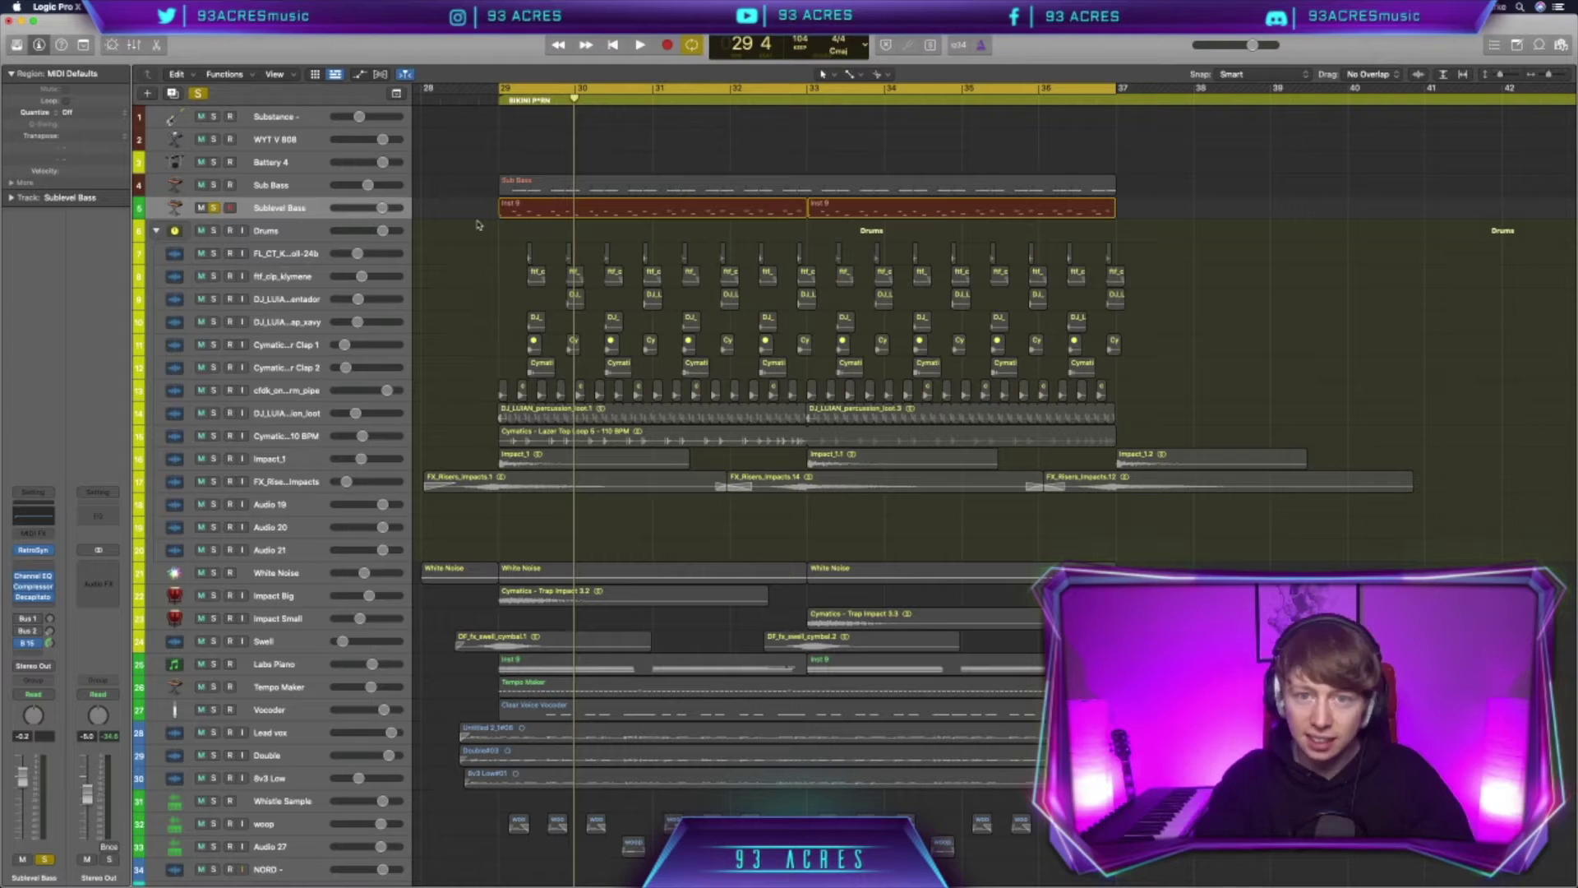
Audition the soloed Sublevel Bass track and inspect the settings of its Retro Synth and Compressor.
{"action": "key", "text": "space"}
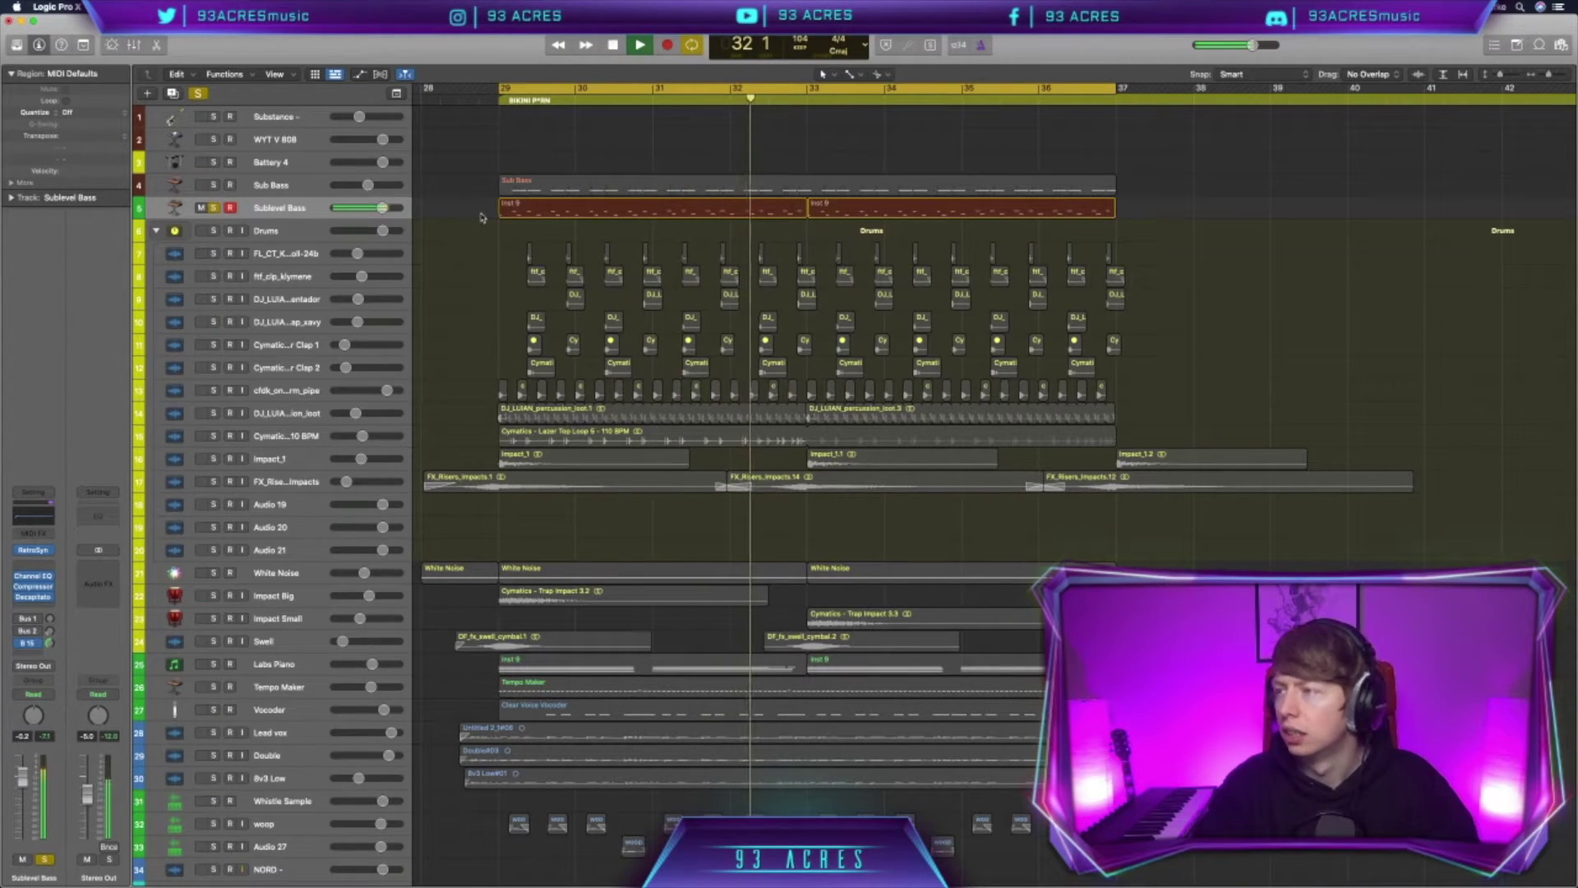
{"action": "key", "text": "space"}
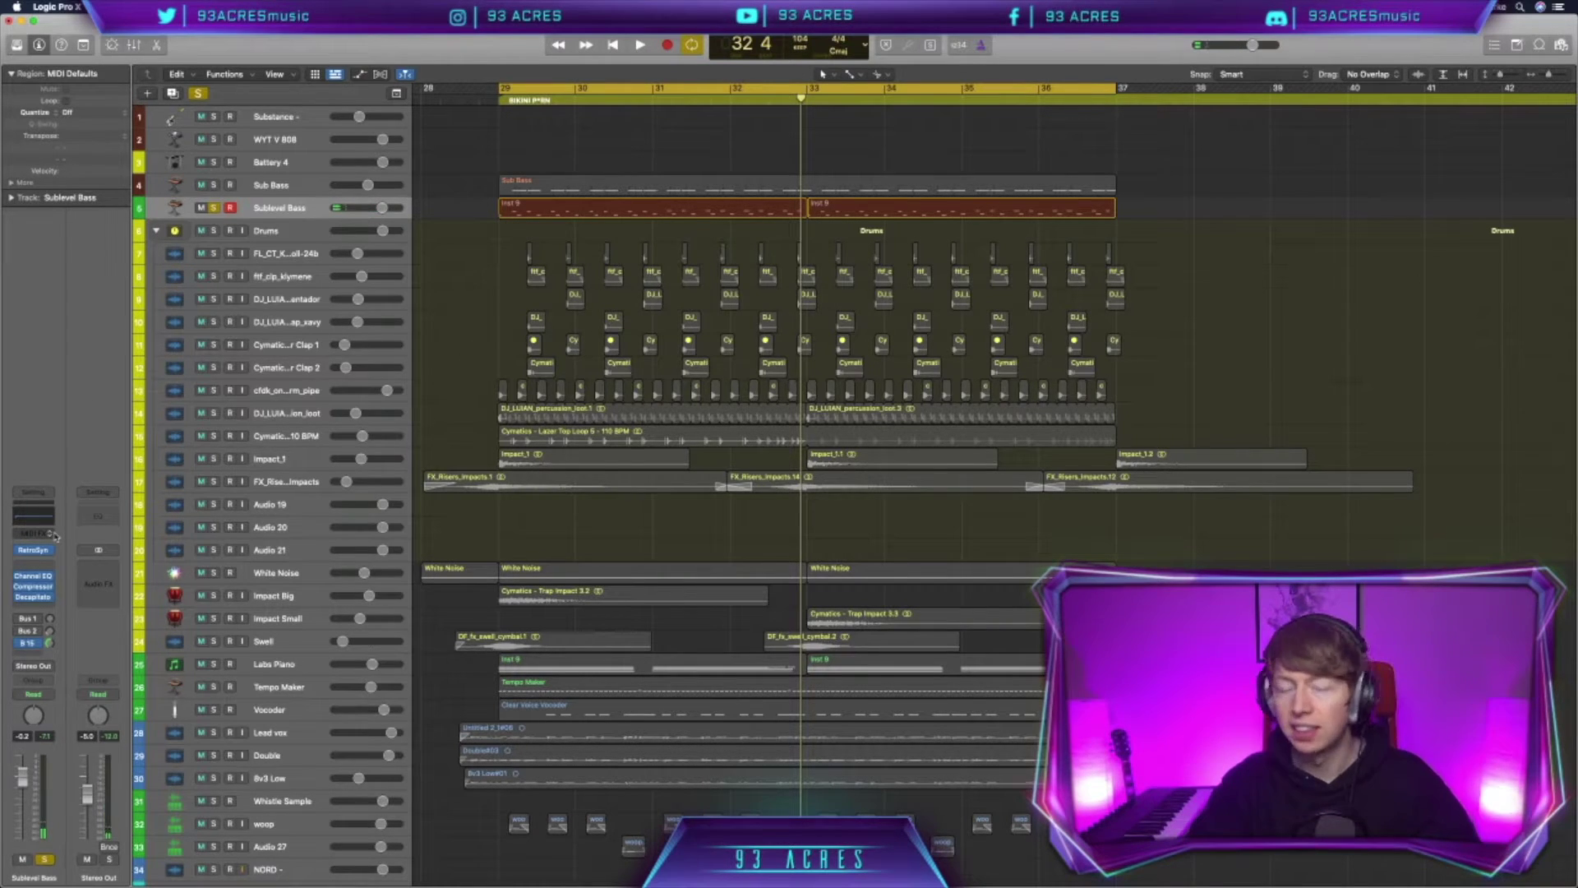
{"action": "left_click", "coordinate": [34, 549]}
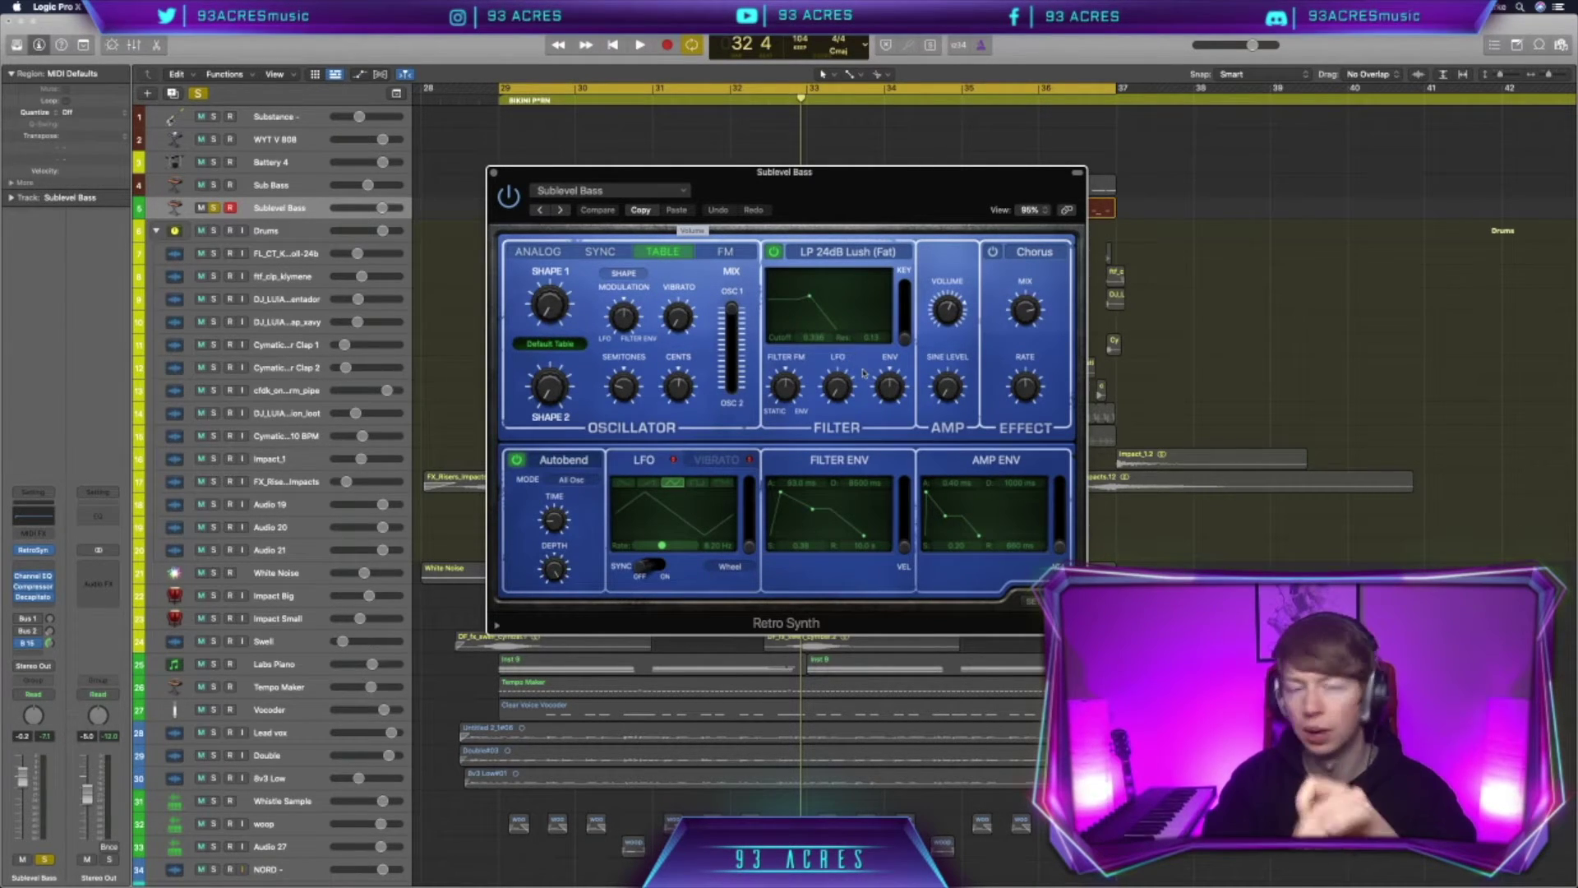
{"action": "left_click", "coordinate": [33, 576]}
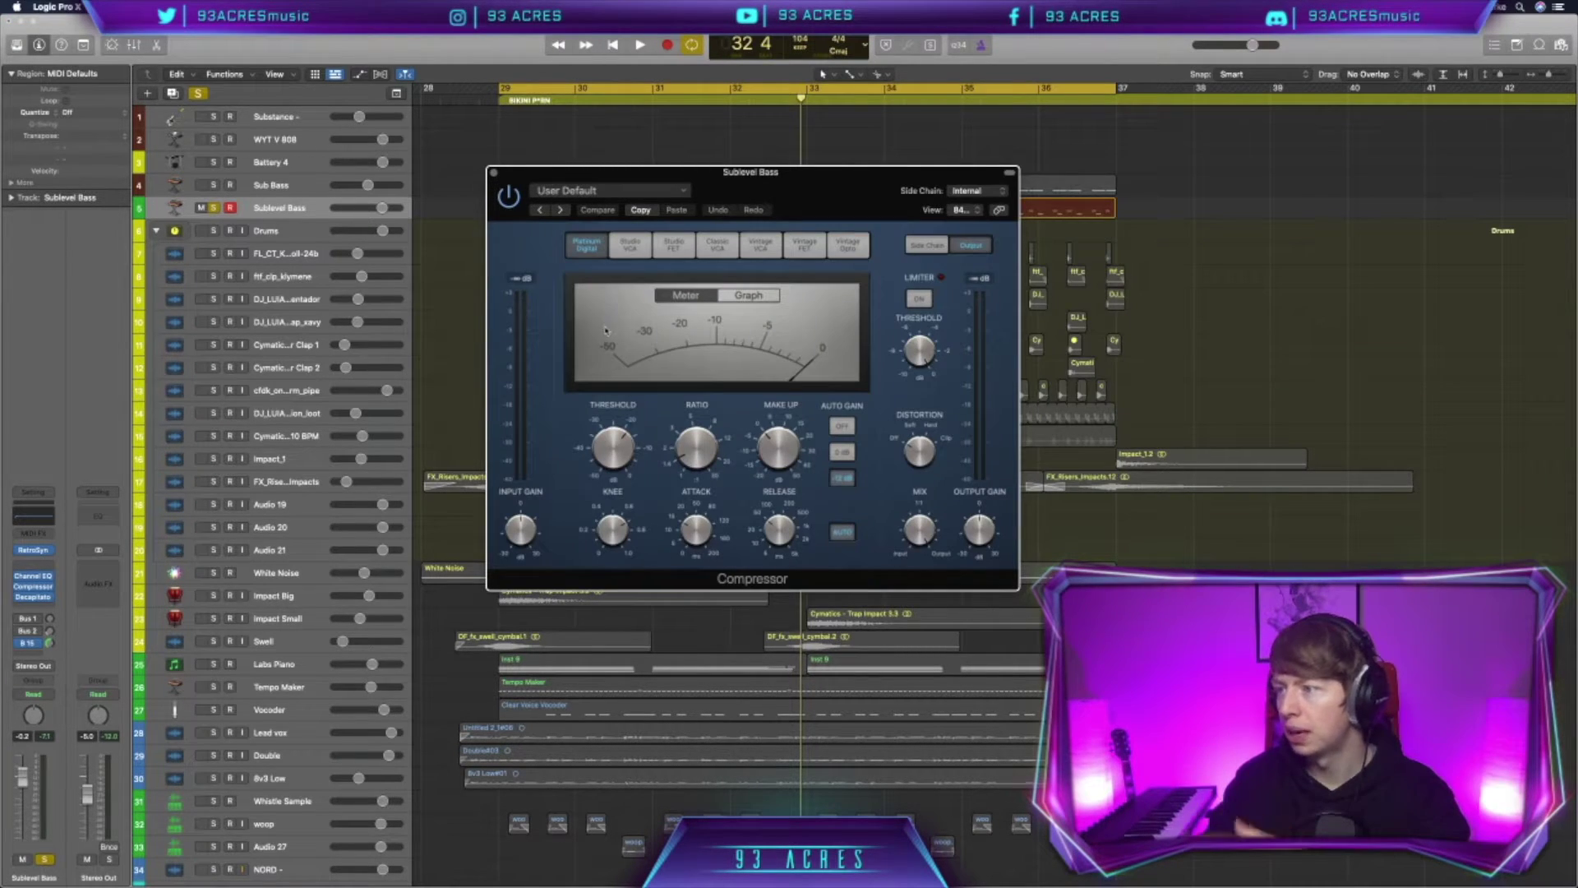
Audition the soloed Sublevel Bass track again and inspect its Decapitator settings.
{"action": "key", "text": "space"}
{"action": "key", "text": "space"}
{"action": "left_click", "coordinate": [494, 174]}
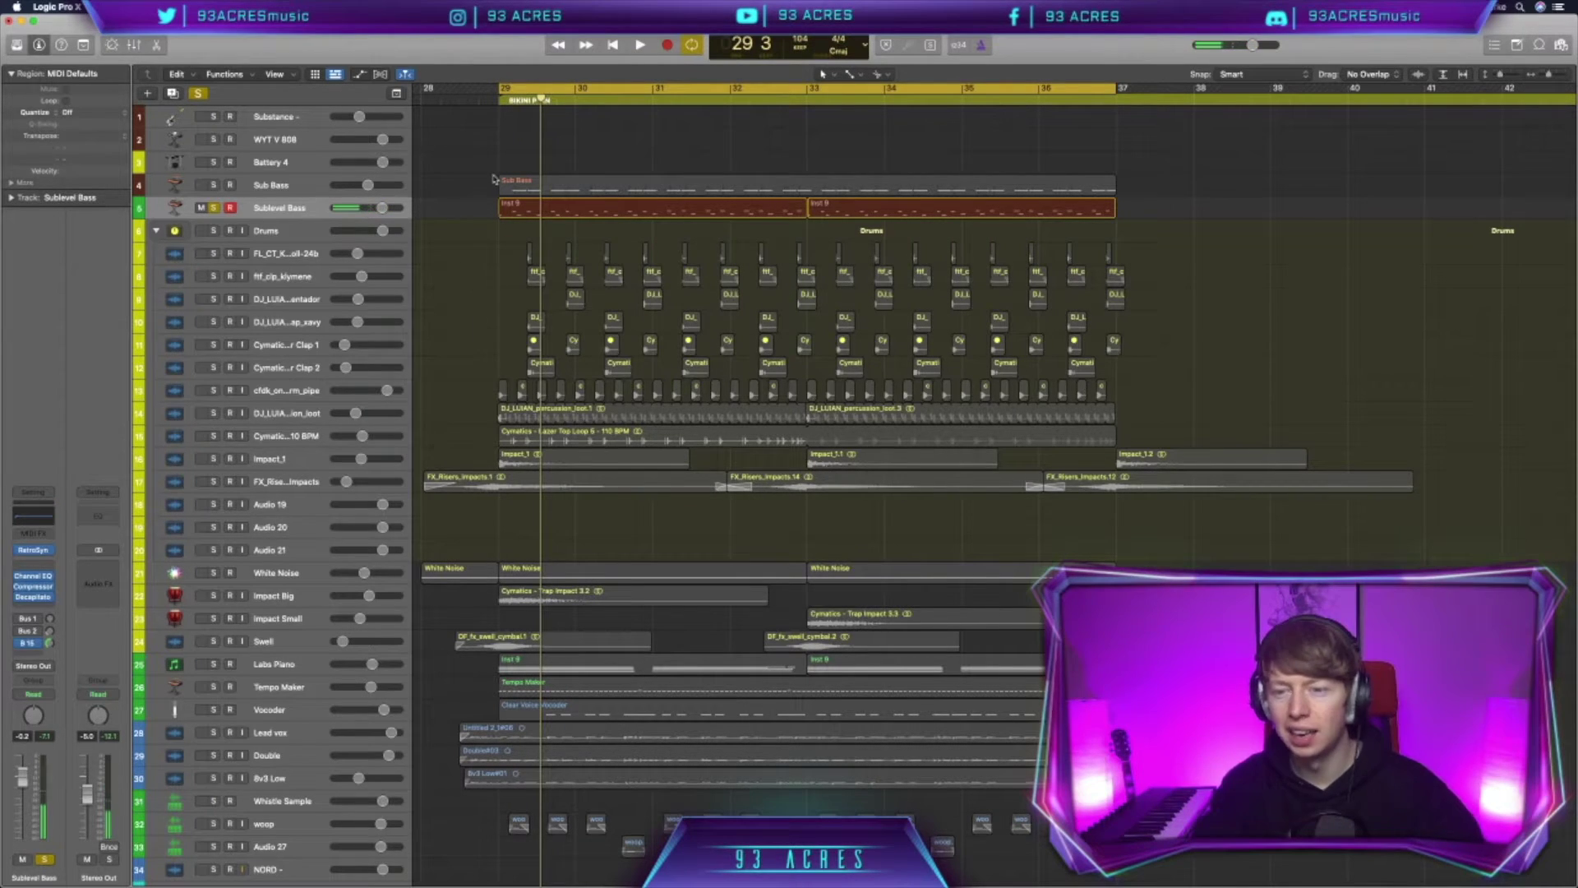
{"action": "left_click", "coordinate": [33, 596]}
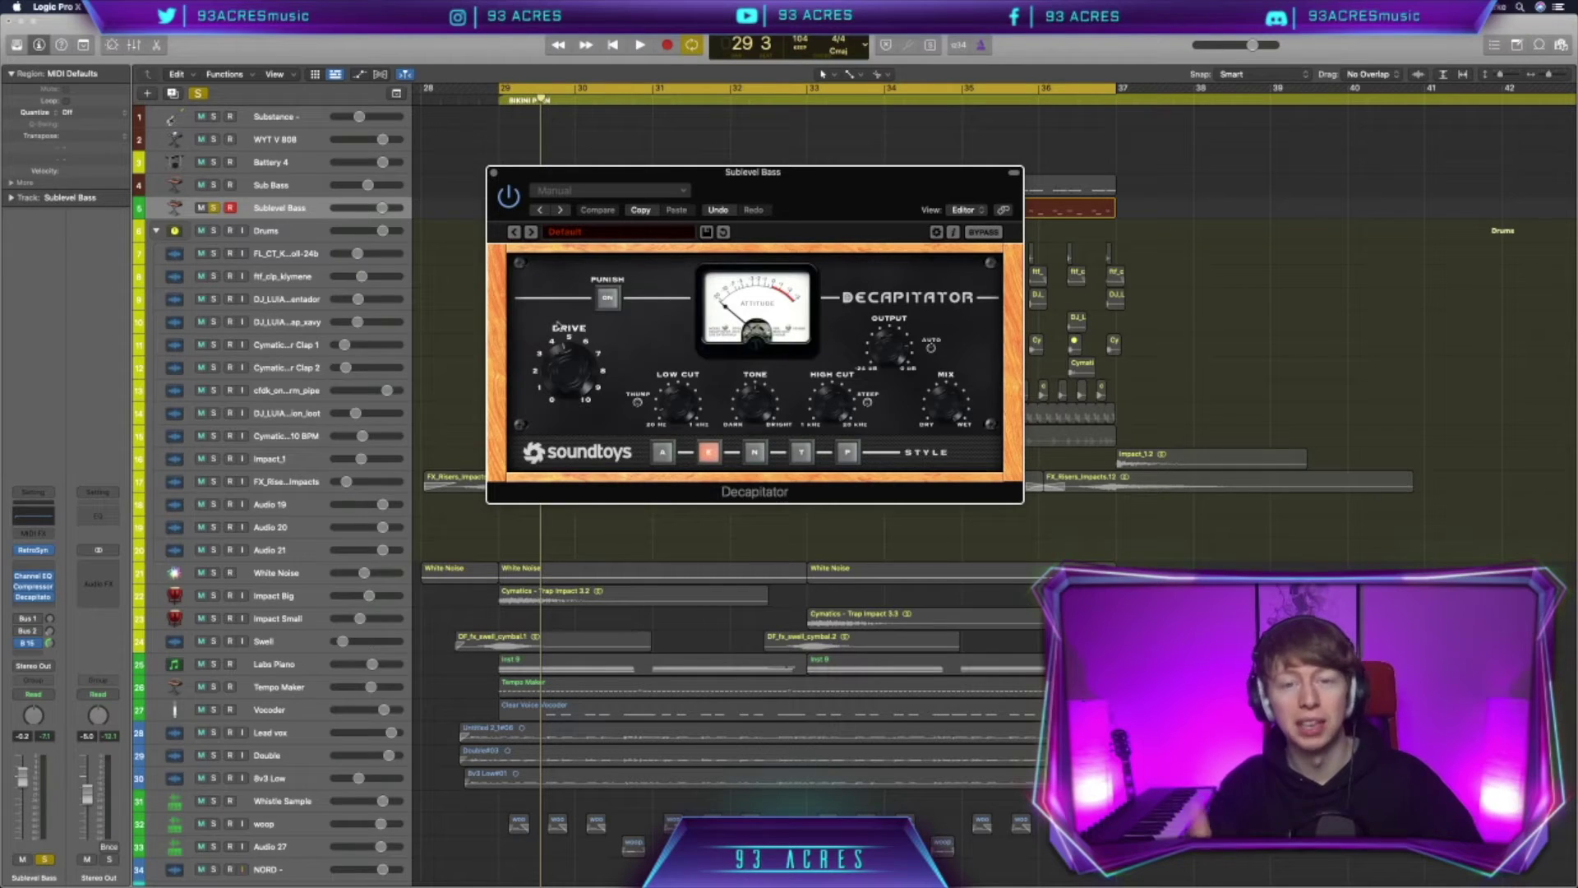
{"action": "left_click", "coordinate": [494, 172]}
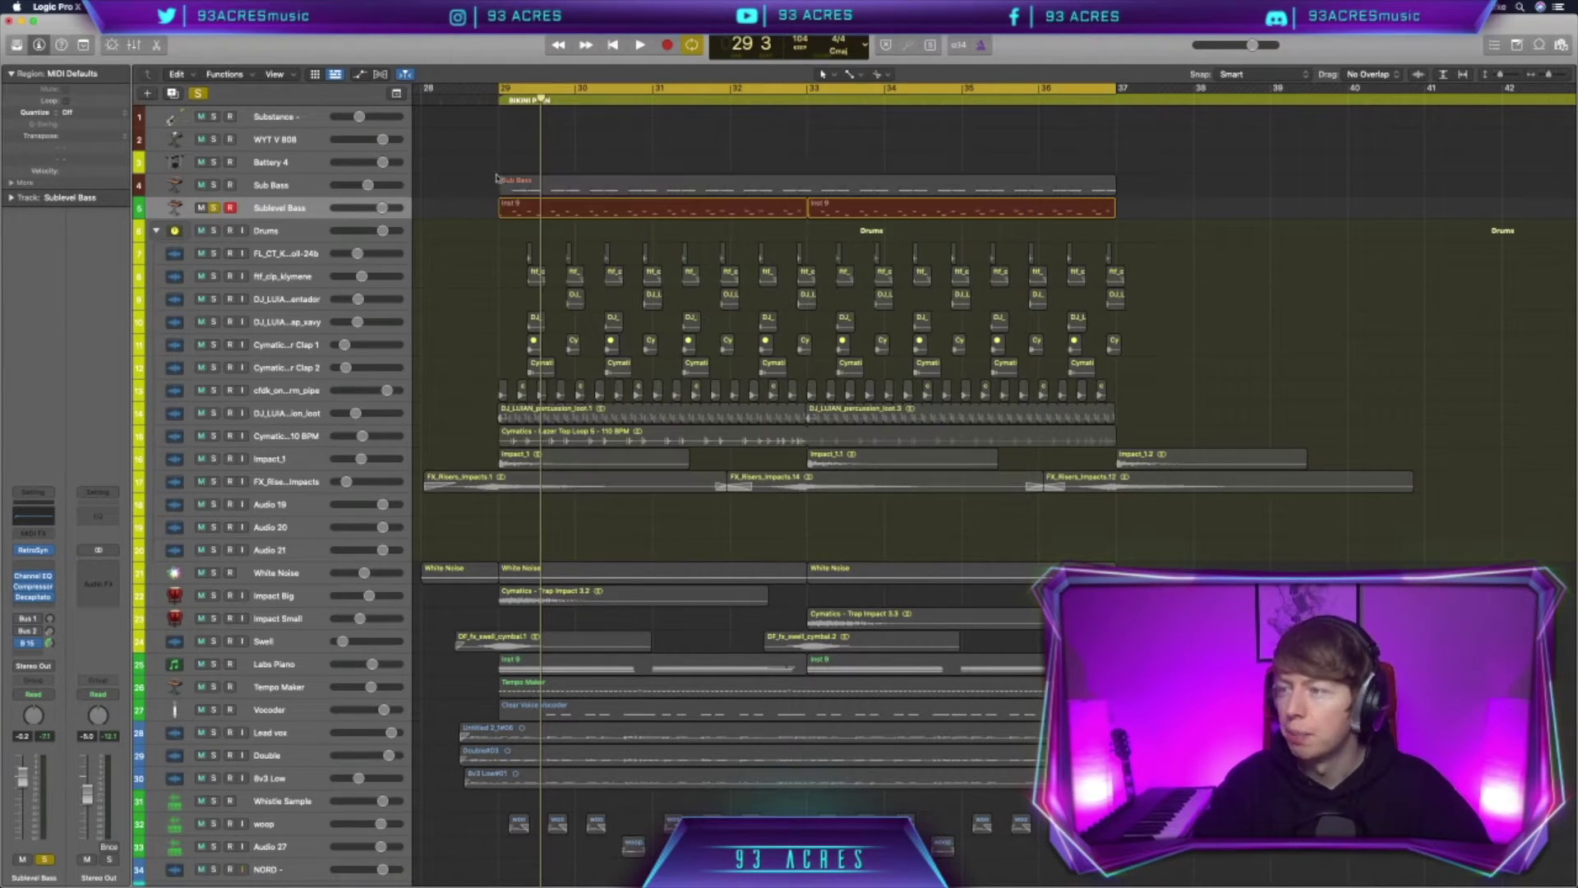
Select the Sub Bass track on its own in solo and inspect its Channel EQ and Kickstart settings.
{"action": "left_click", "coordinate": [297, 189]}
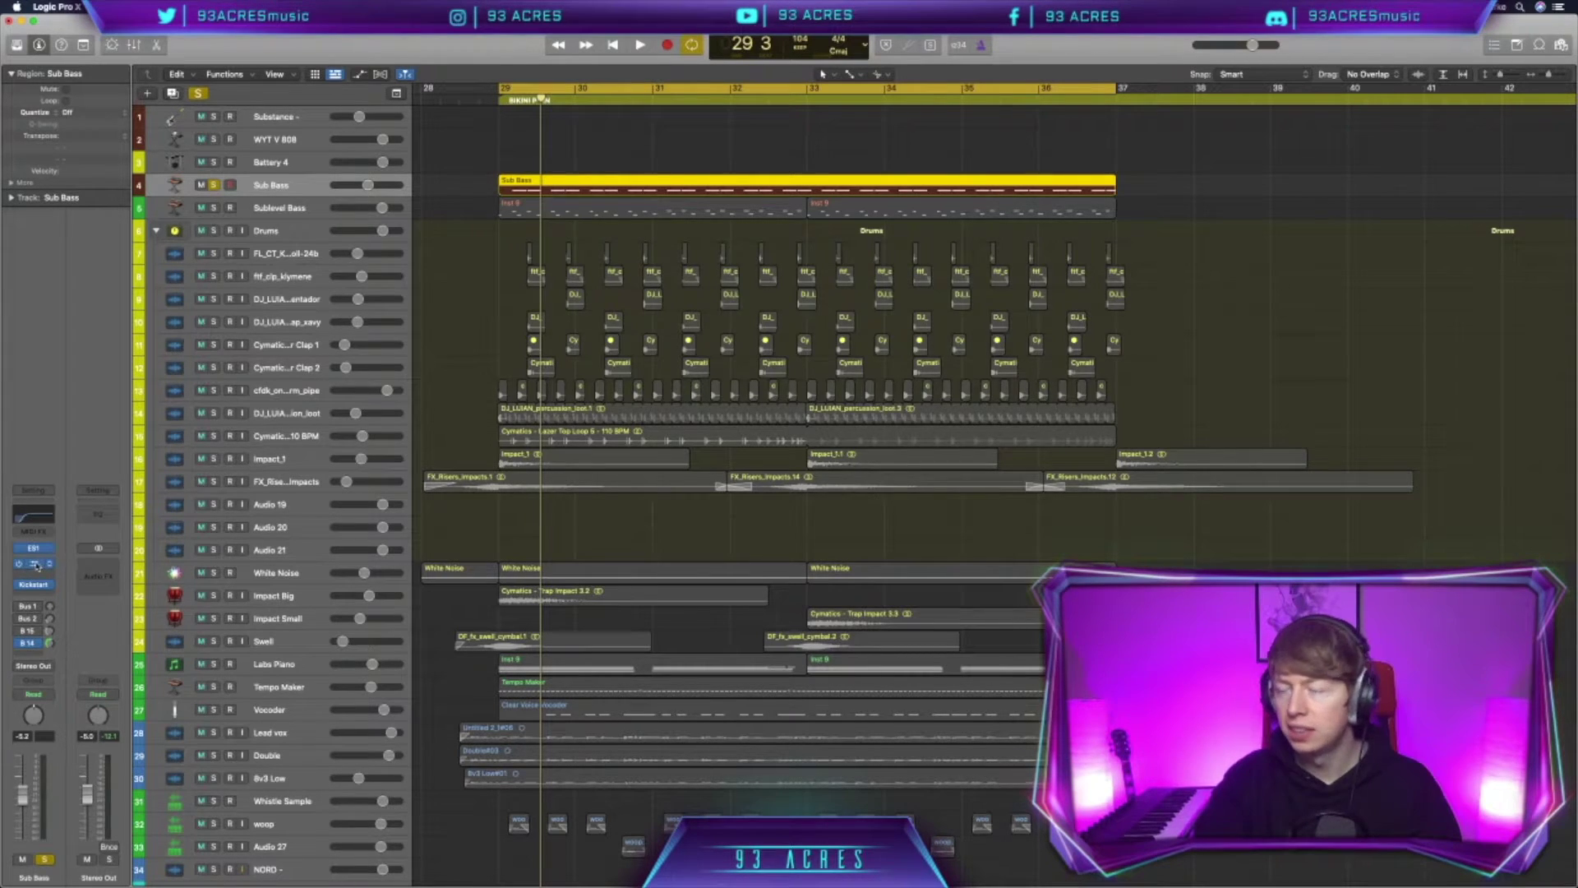
{"action": "left_click", "coordinate": [33, 564]}
{"action": "left_click", "coordinate": [494, 174]}
{"action": "left_click", "coordinate": [282, 209]}
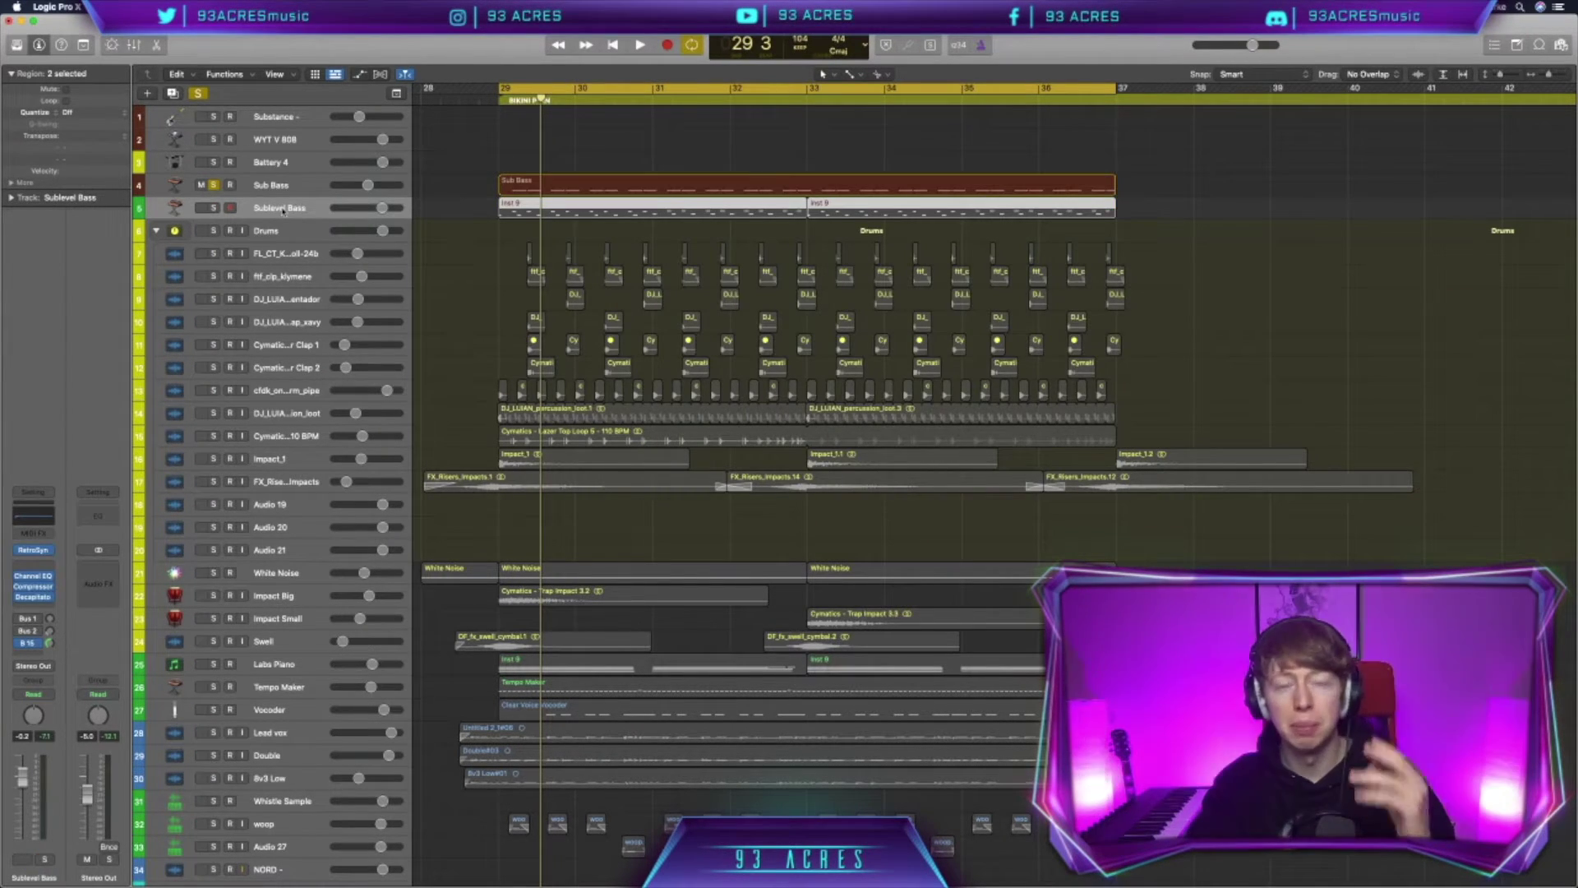
{"action": "left_click", "coordinate": [288, 190]}
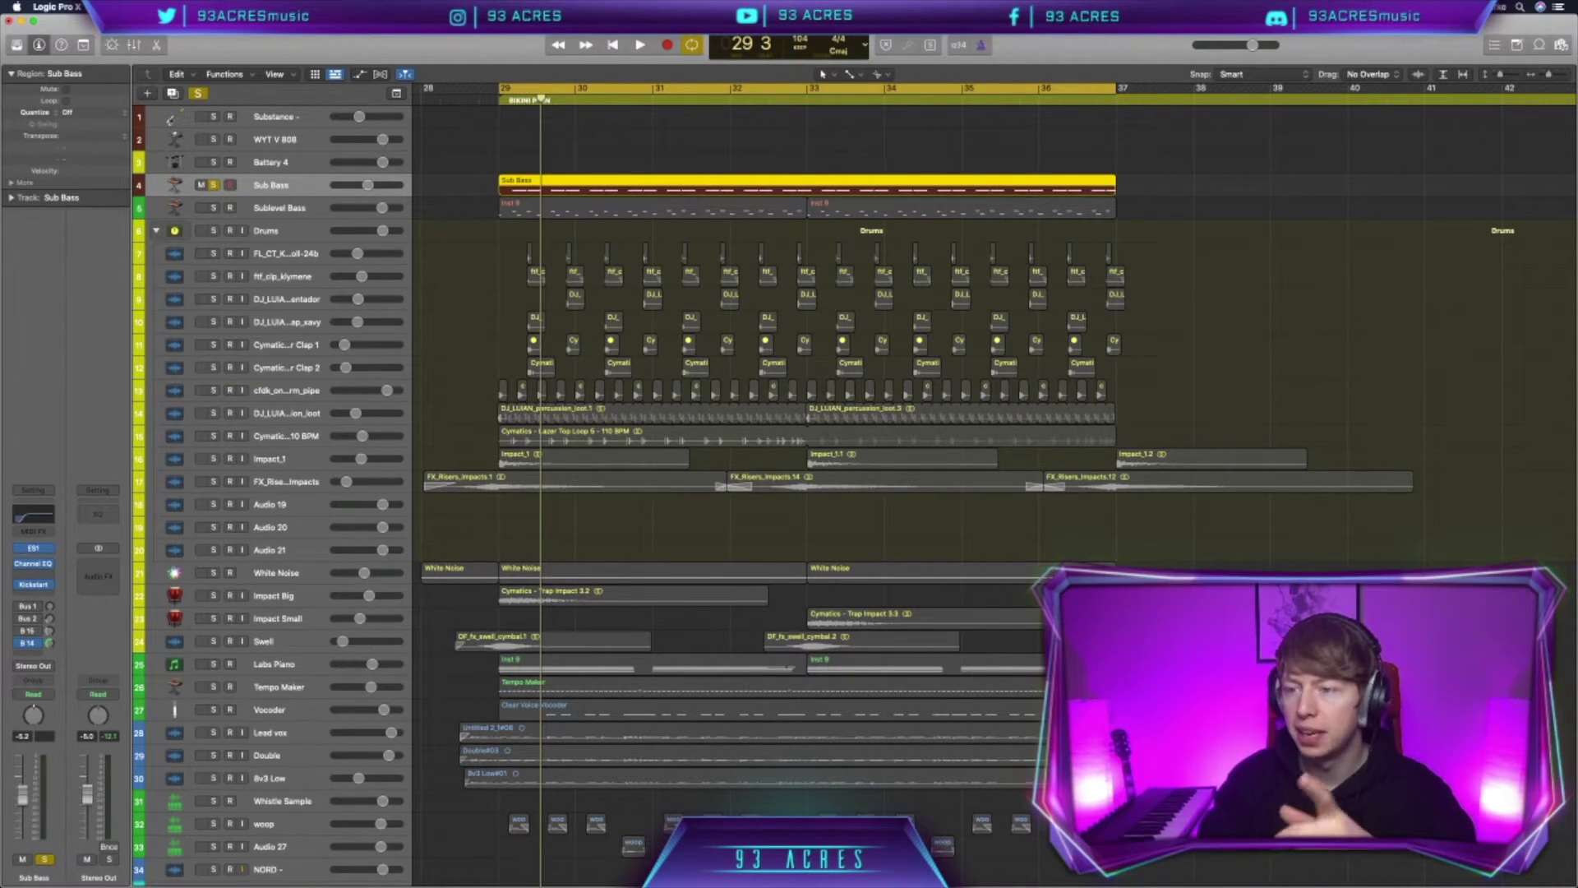
{"action": "left_click", "coordinate": [34, 584]}
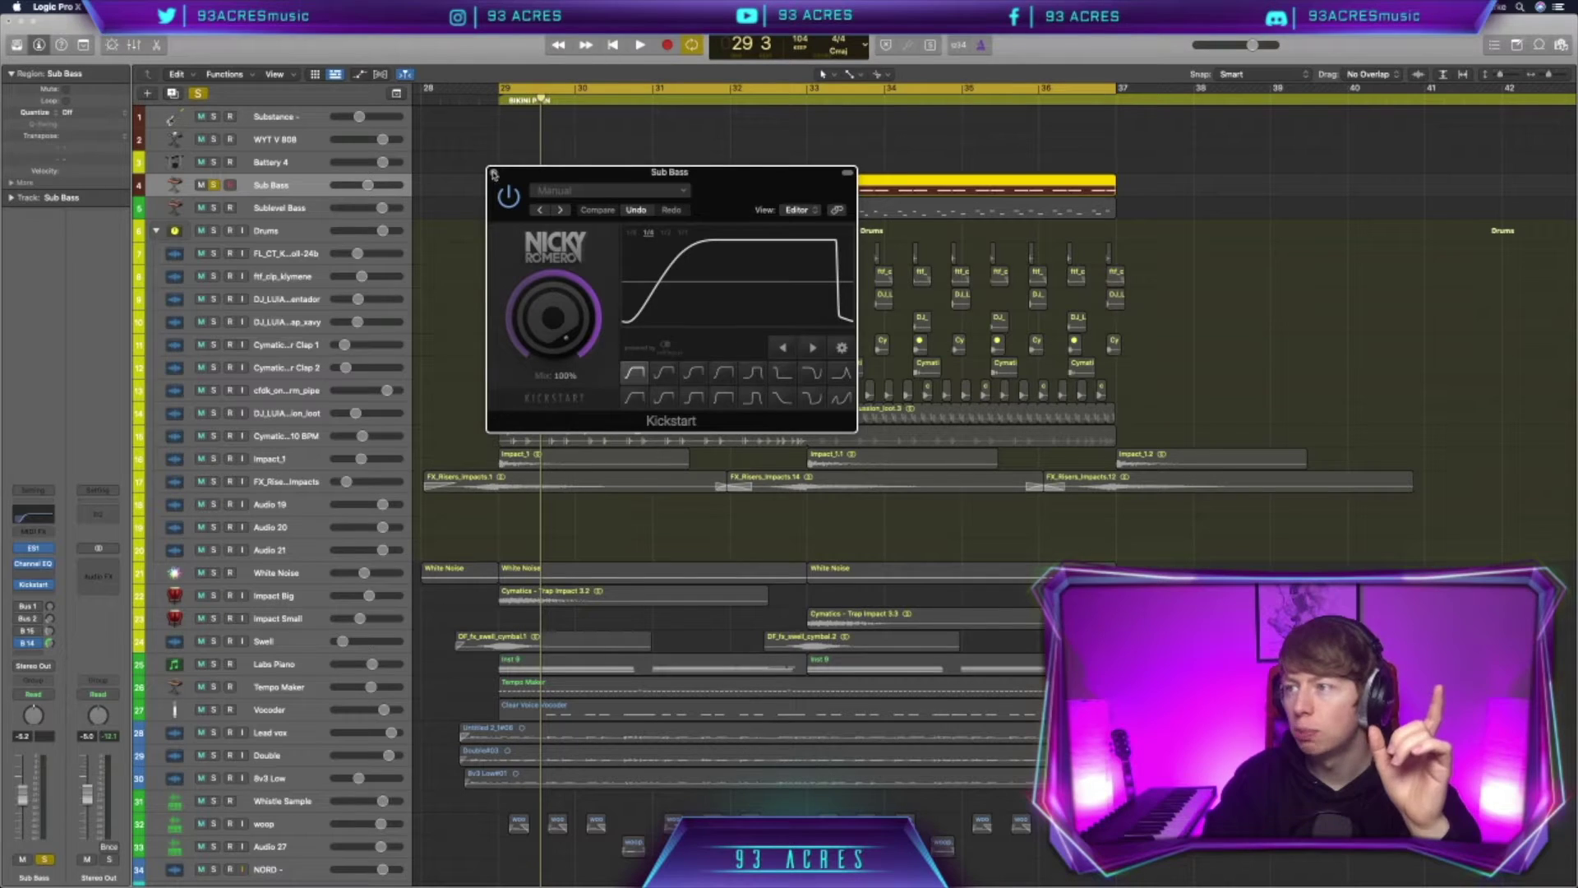
{"action": "left_click", "coordinate": [494, 172]}
Show the Sub Bass track's Bus 14 send channel, inspect its Decapitator and PanMan settings, and audition the sound.
{"action": "left_click", "coordinate": [29, 643]}
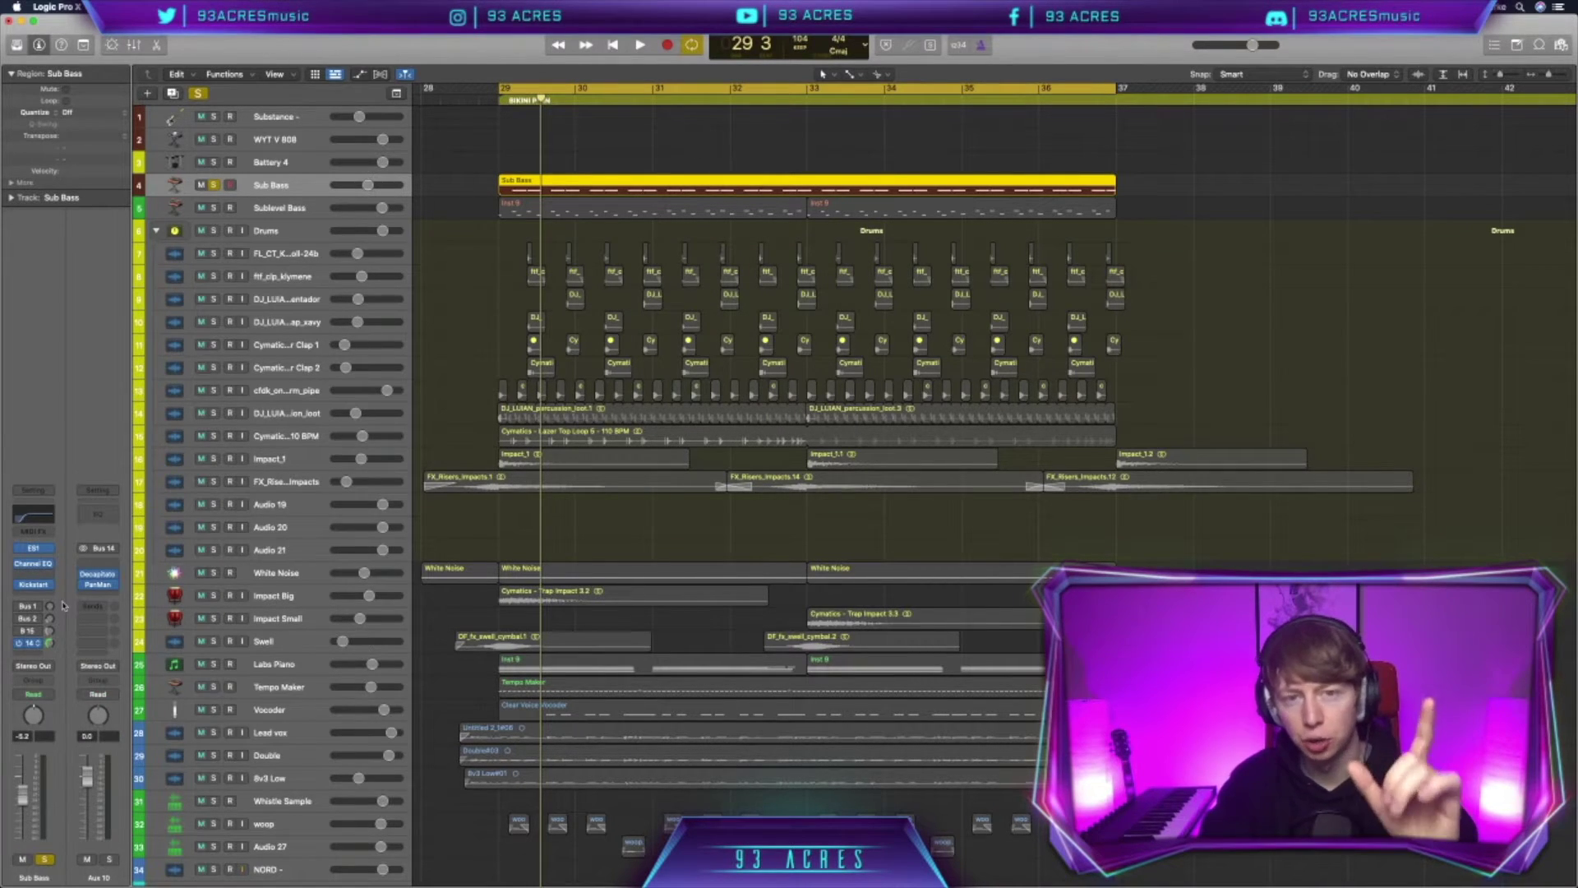
{"action": "left_click", "coordinate": [98, 577]}
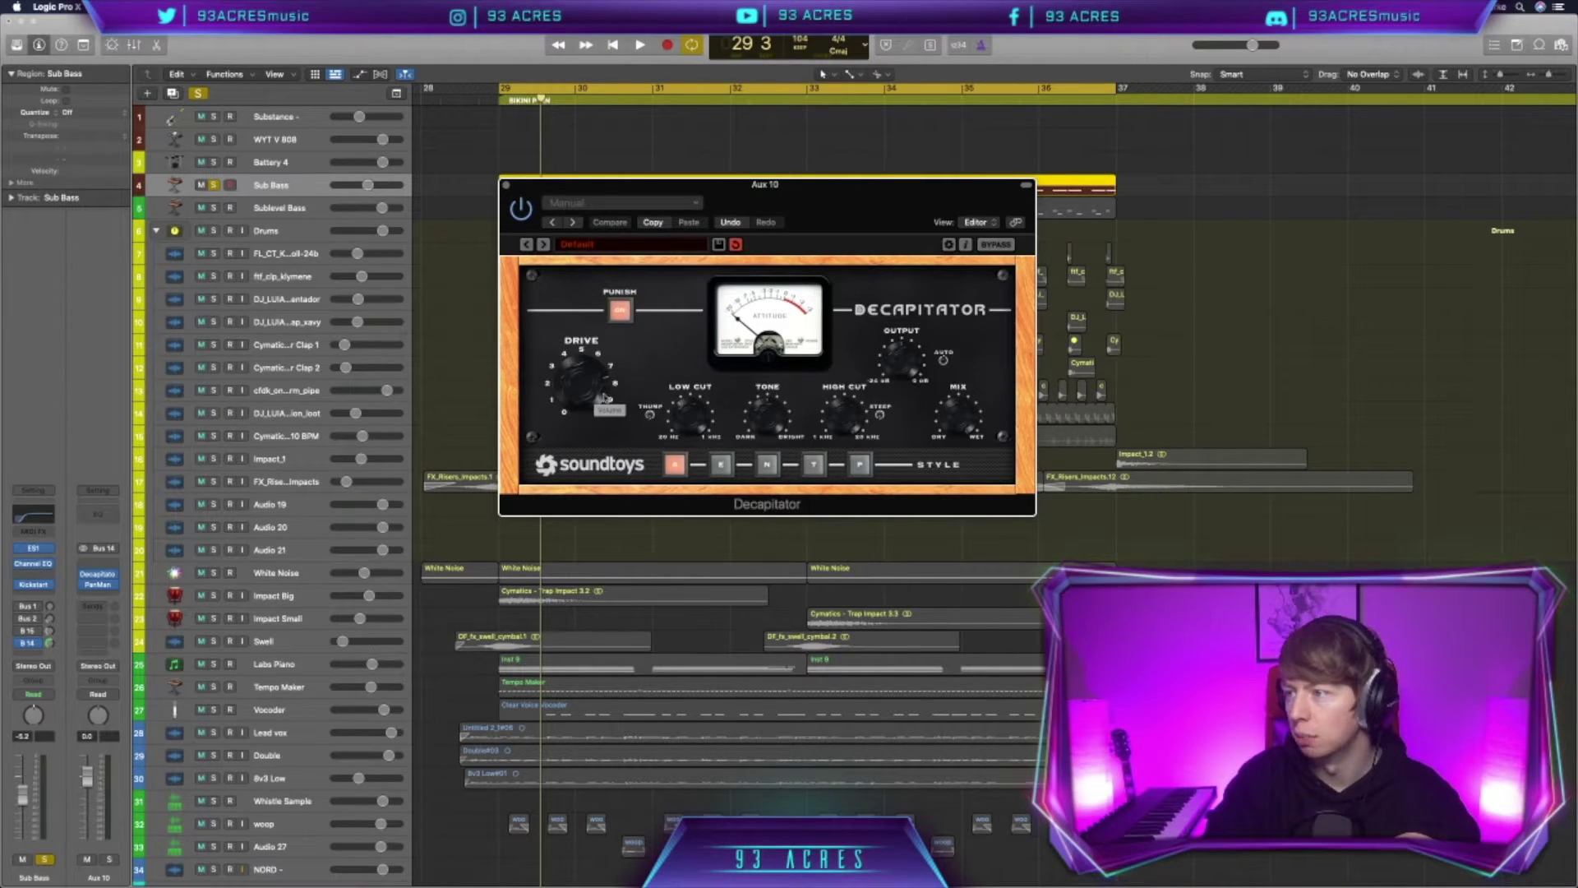
{"action": "left_click", "coordinate": [506, 185]}
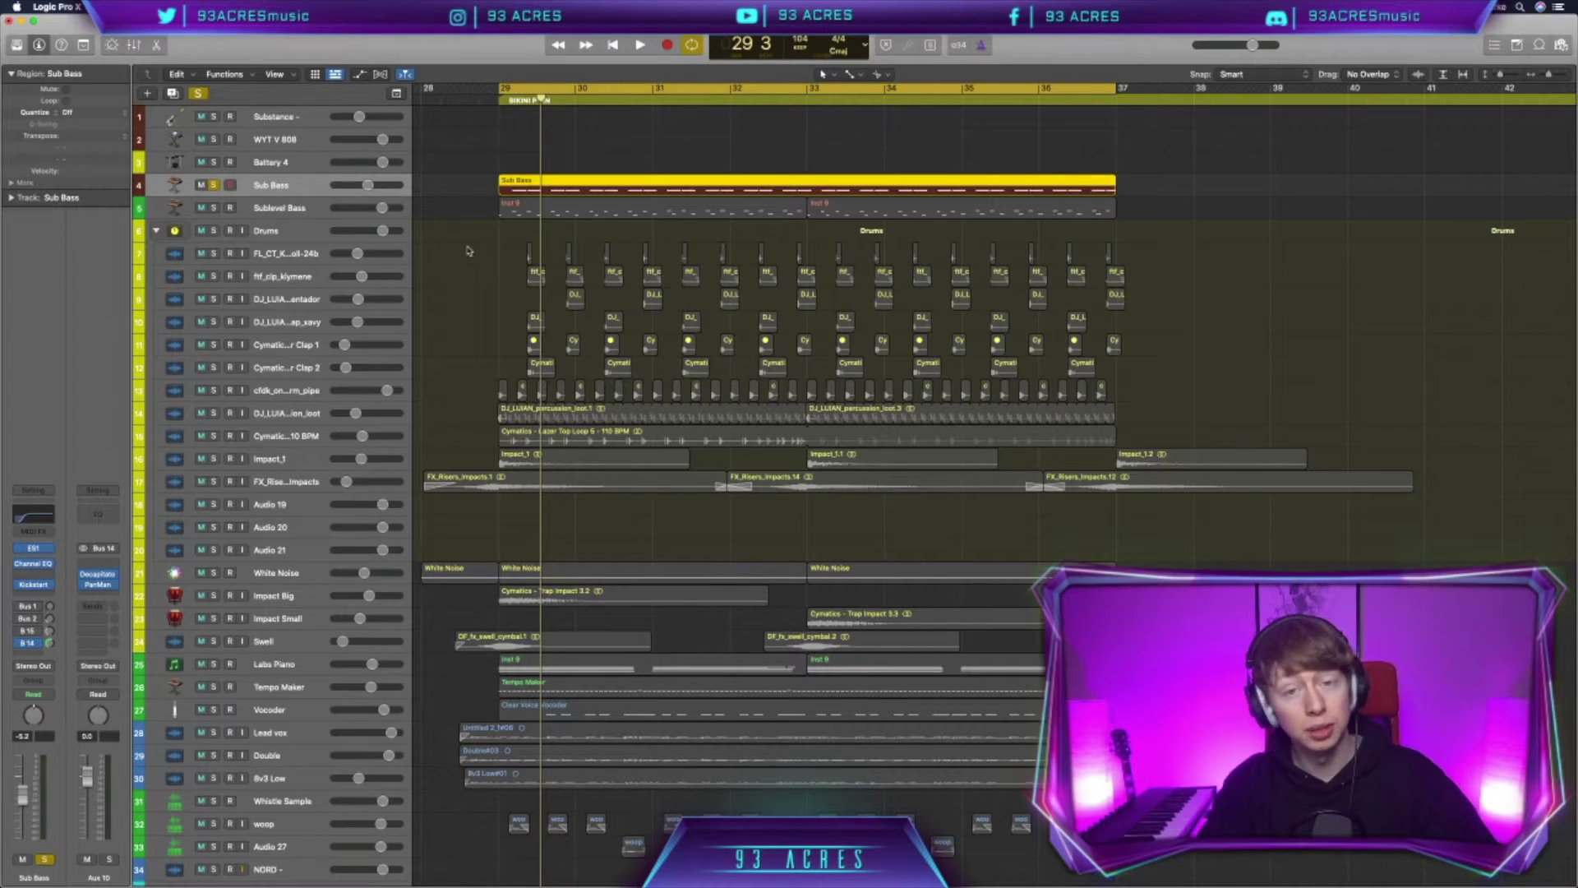
{"action": "key", "text": "space"}
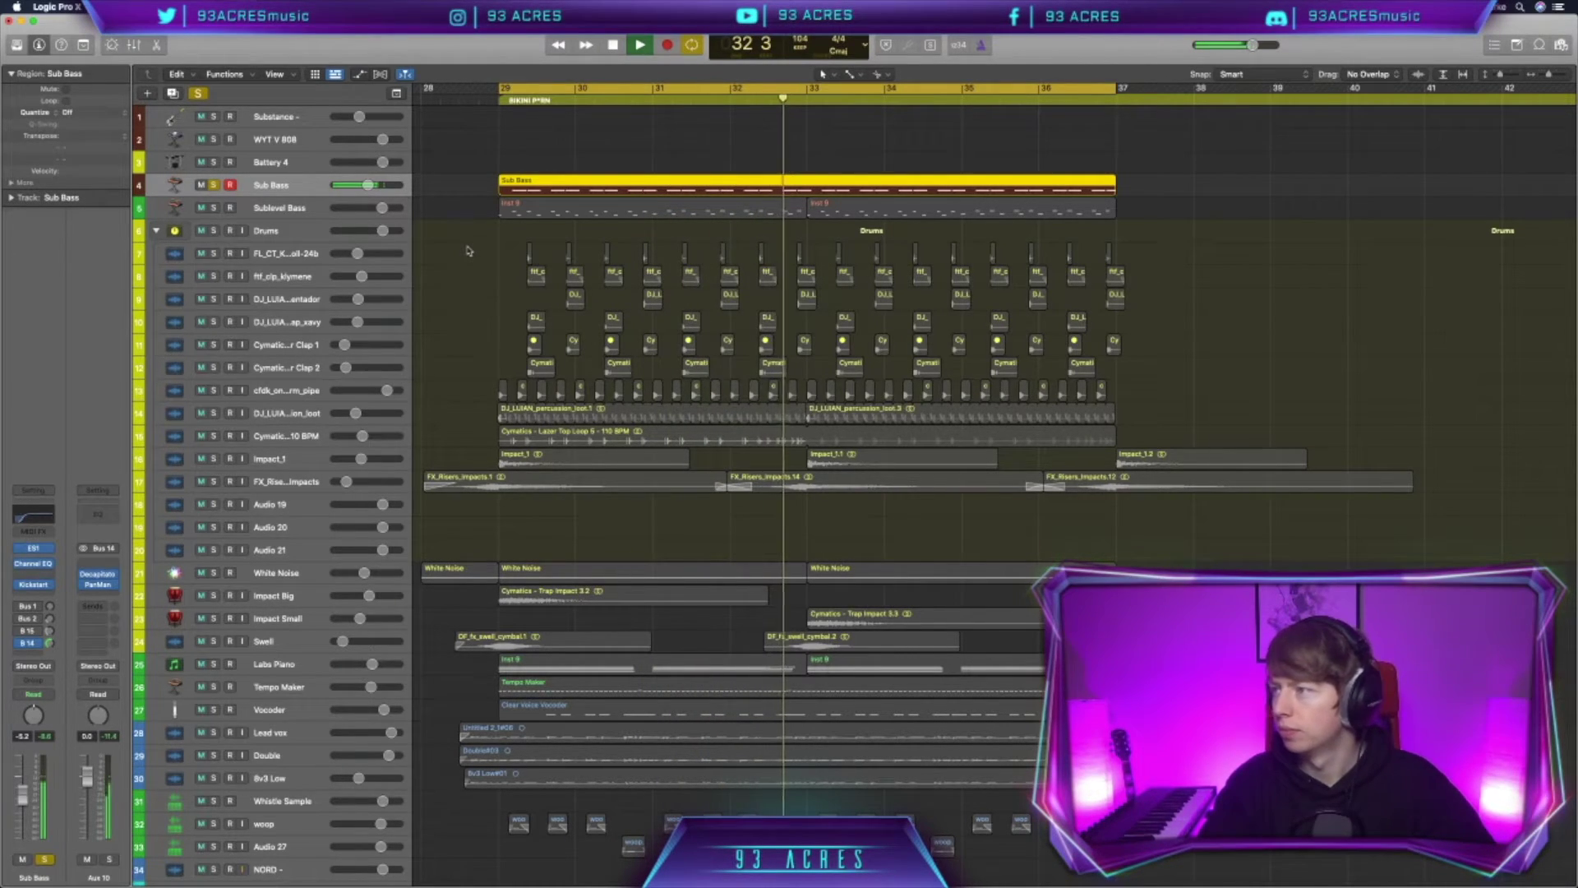
{"action": "key", "text": "space"}
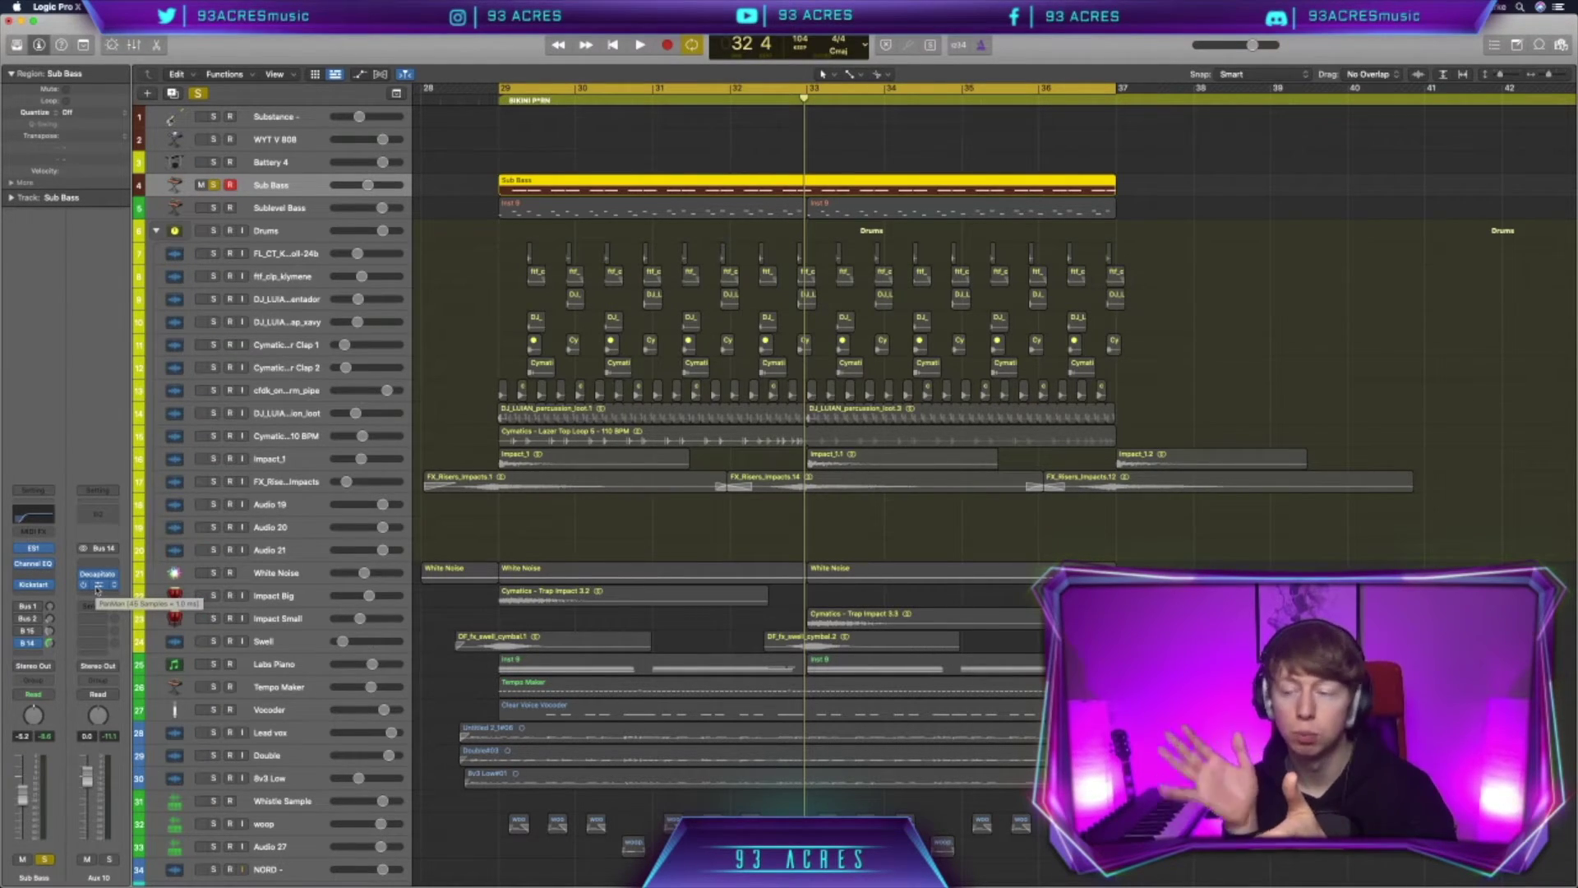
{"action": "left_click", "coordinate": [97, 586]}
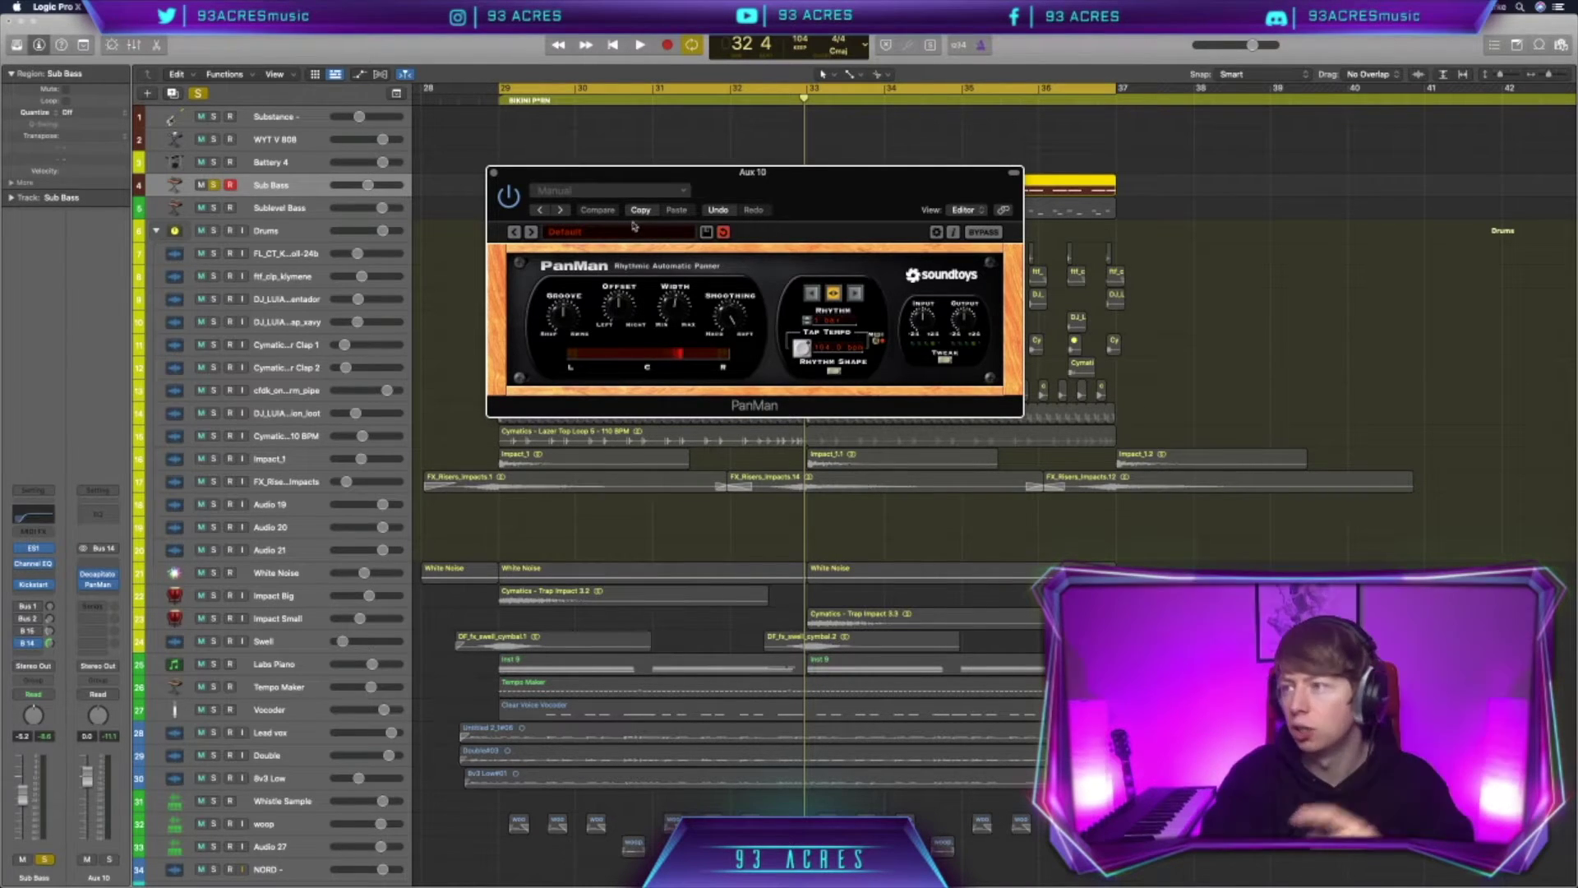
{"action": "left_click", "coordinate": [494, 173]}
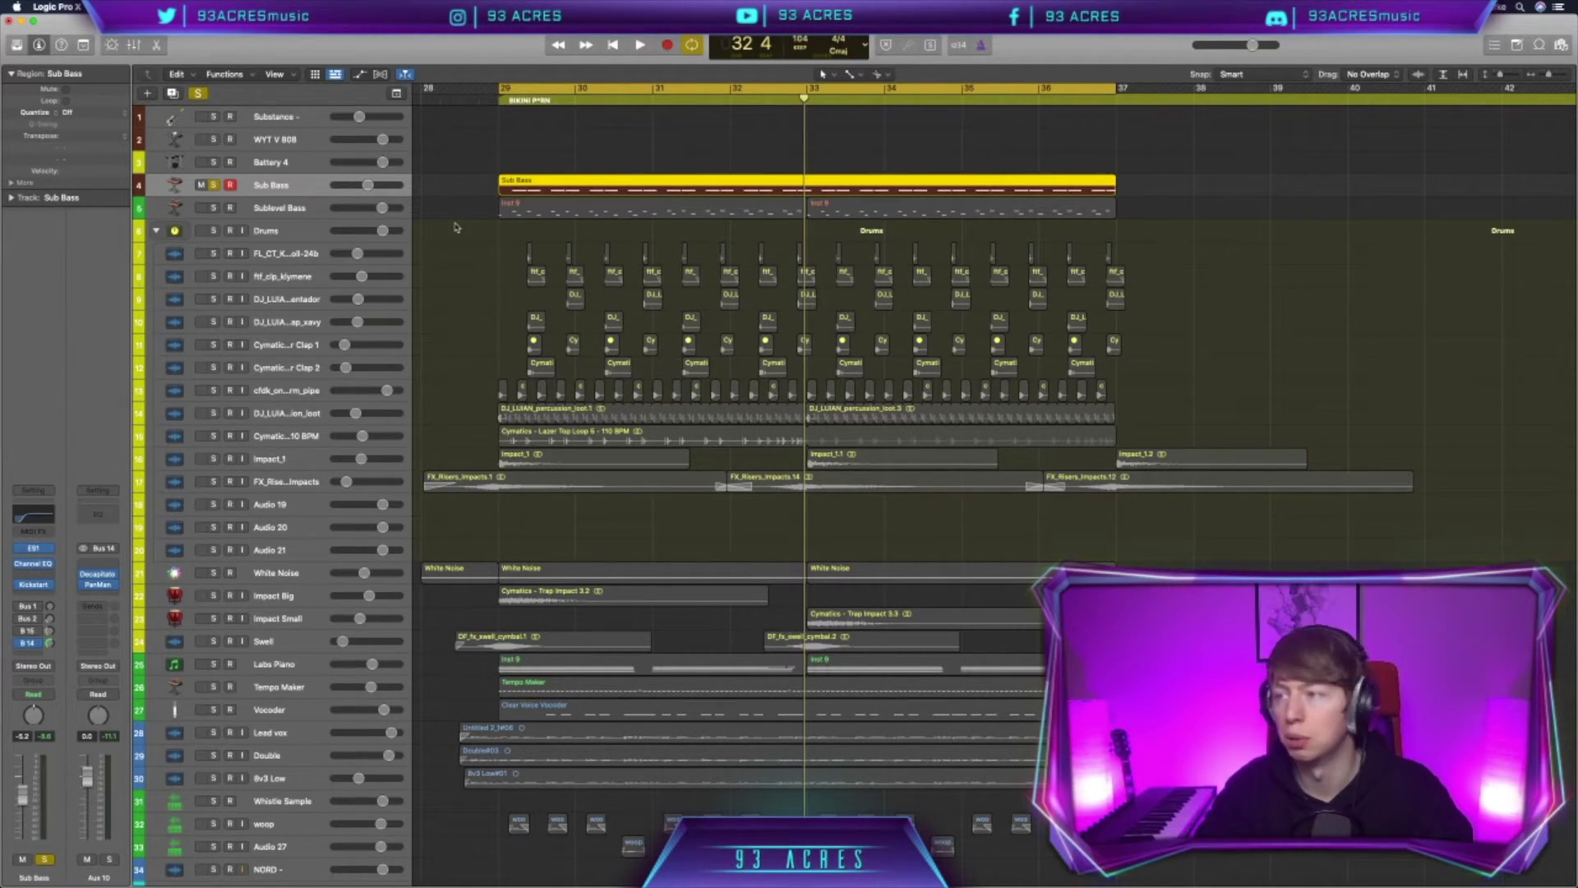
Audition the Sub Bass and Sublevel Bass tracks soloed together, and clear their solos.
{"action": "key", "text": "s"}
{"action": "key", "text": "space"}
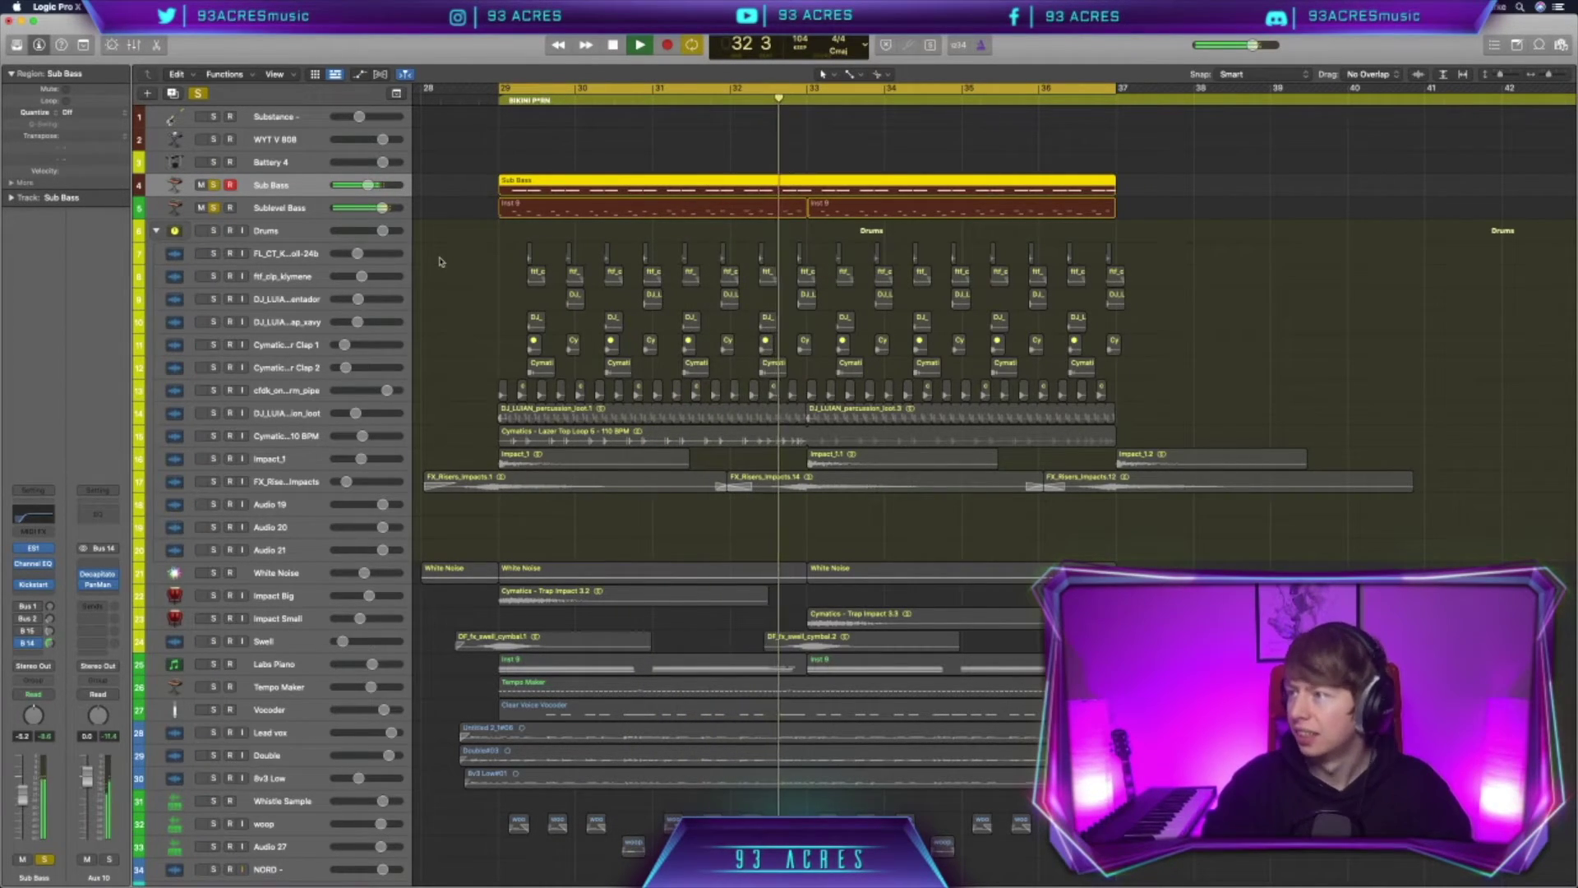
{"action": "key", "text": "space"}
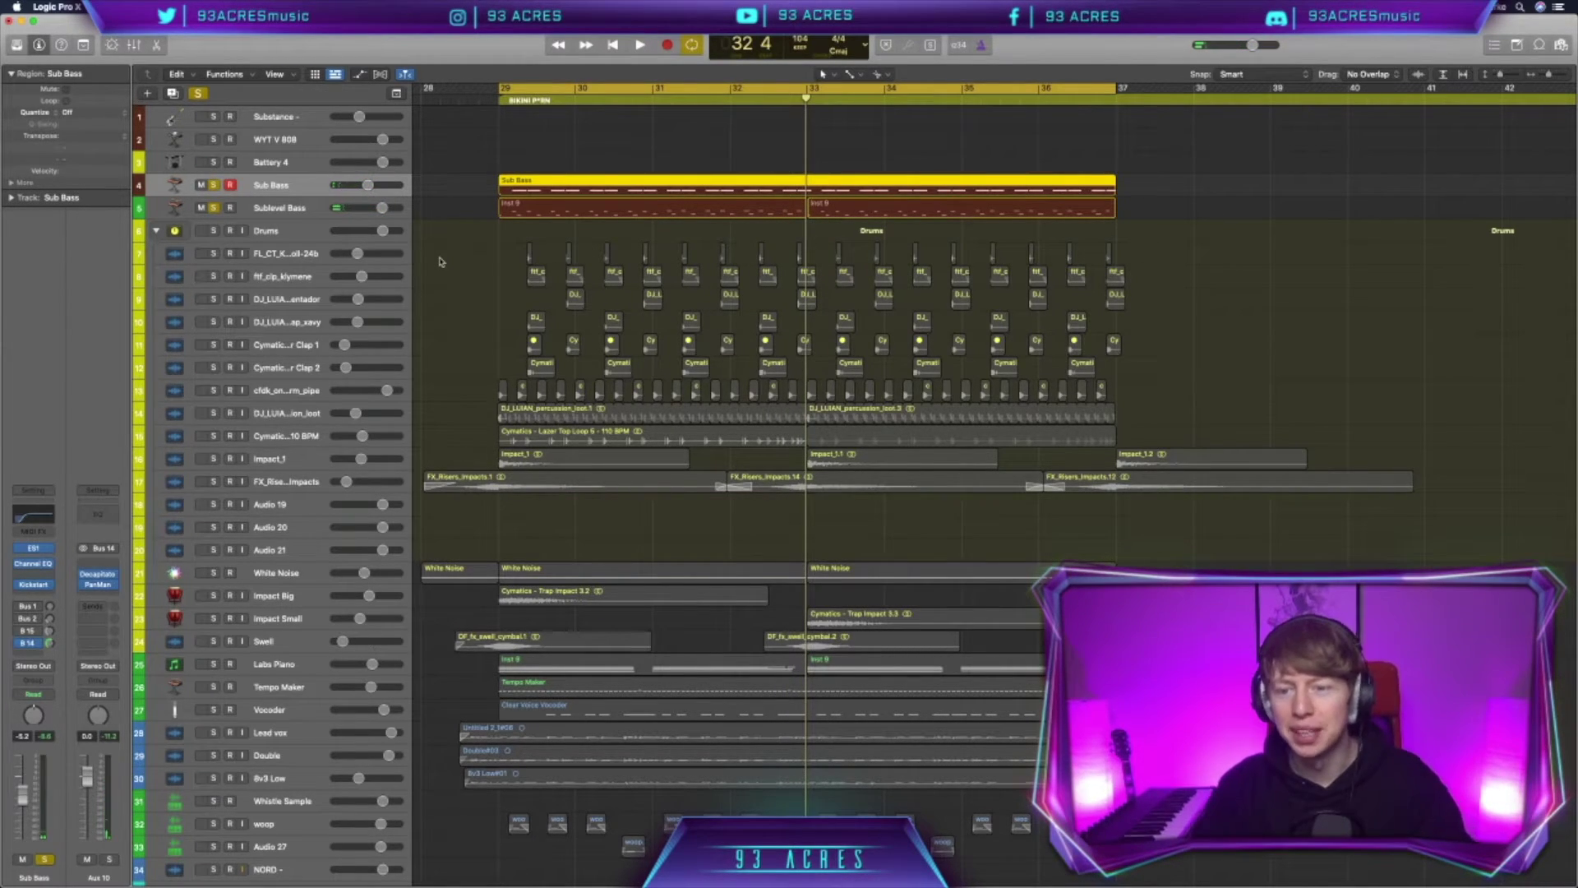
{"action": "left_click", "coordinate": [213, 208]}
Solo and audition the Labs Piano track, and inspect its Addictive Keys instrument.
{"action": "scroll", "coordinate": [265, 549], "scroll_direction": "down", "scroll_amount": 3}
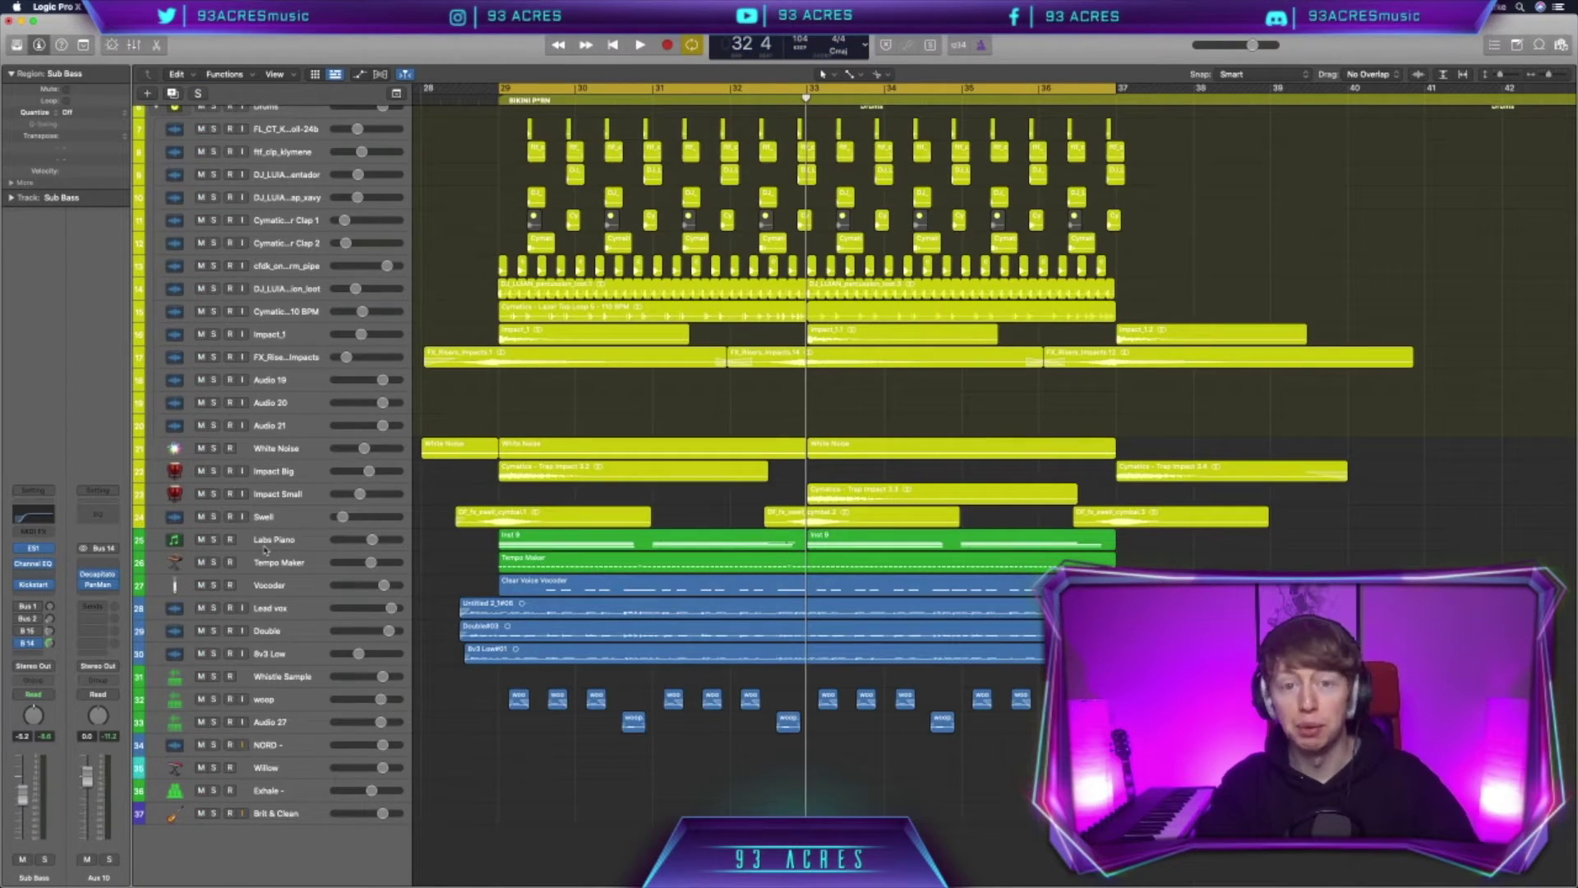
{"action": "left_click", "coordinate": [265, 545]}
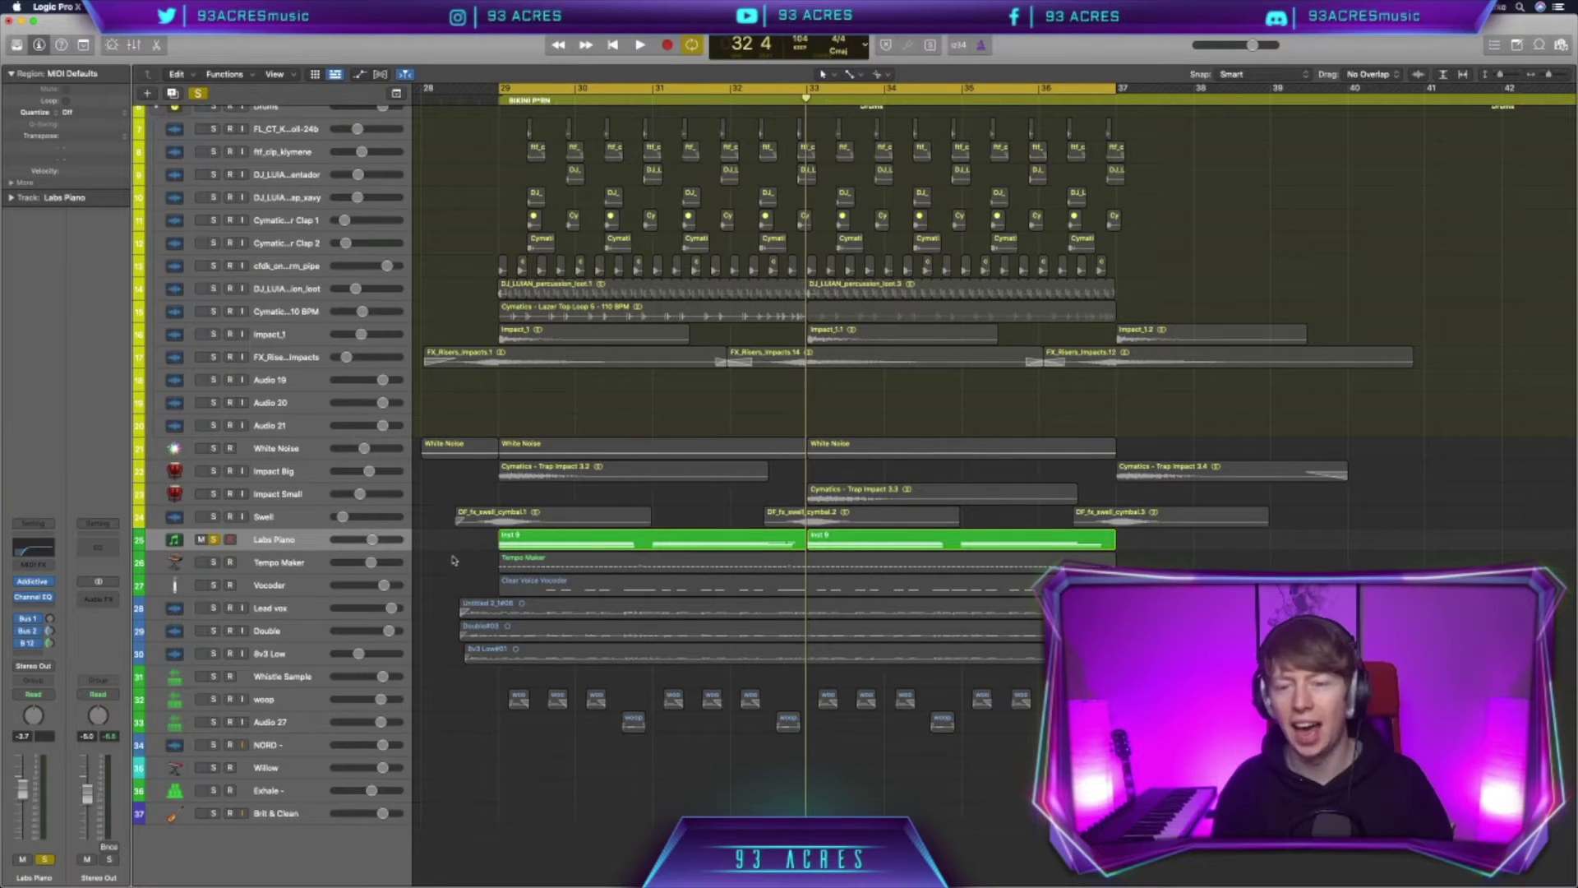
{"action": "key", "text": "space"}
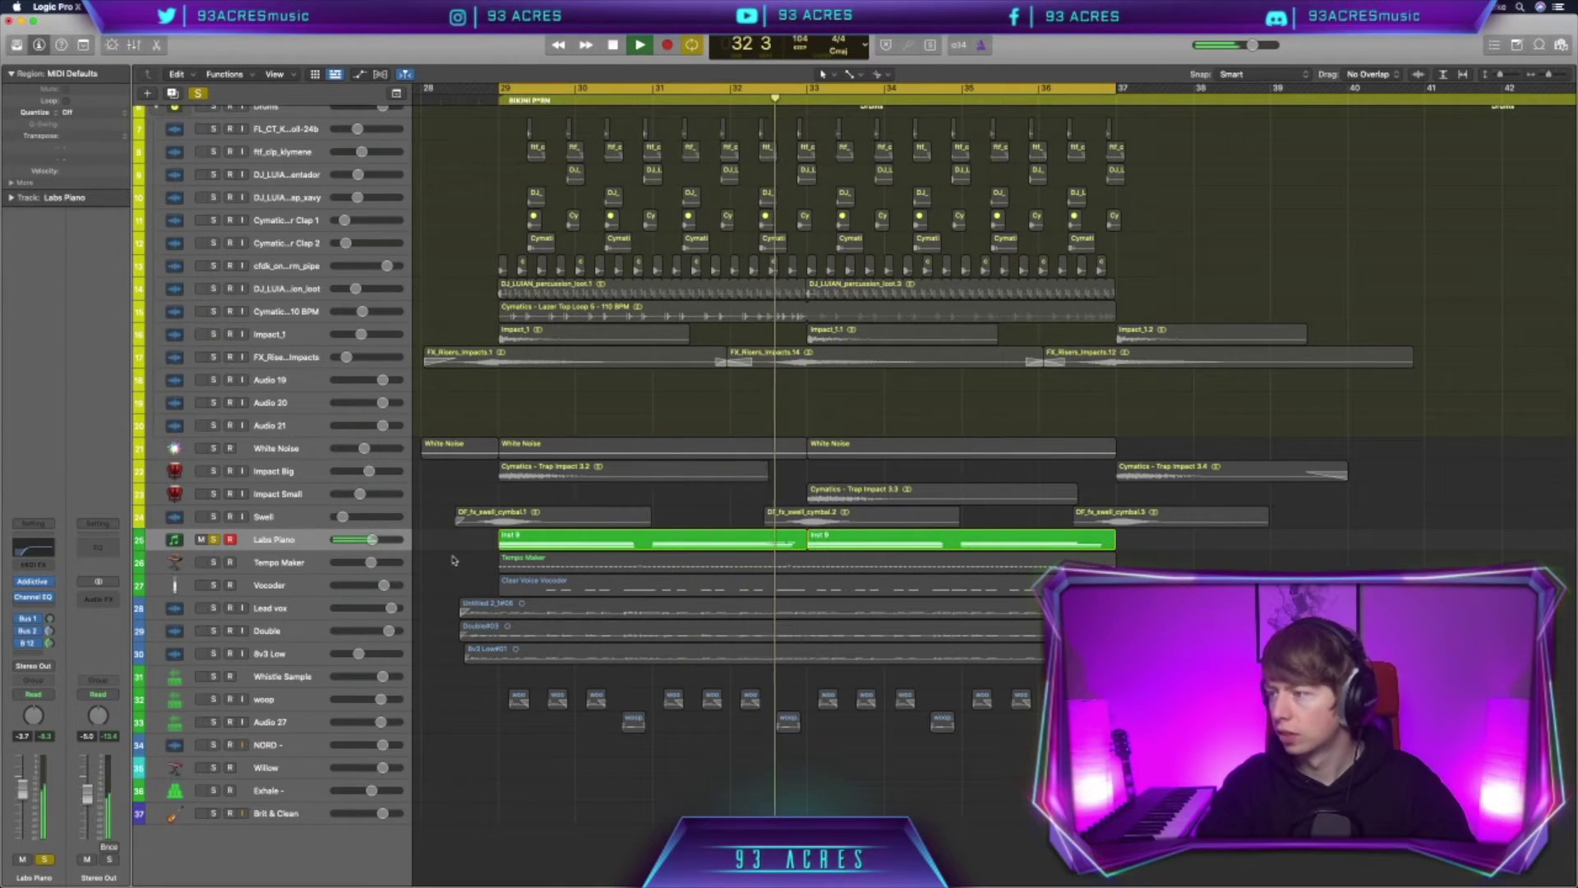
{"action": "key", "text": "space"}
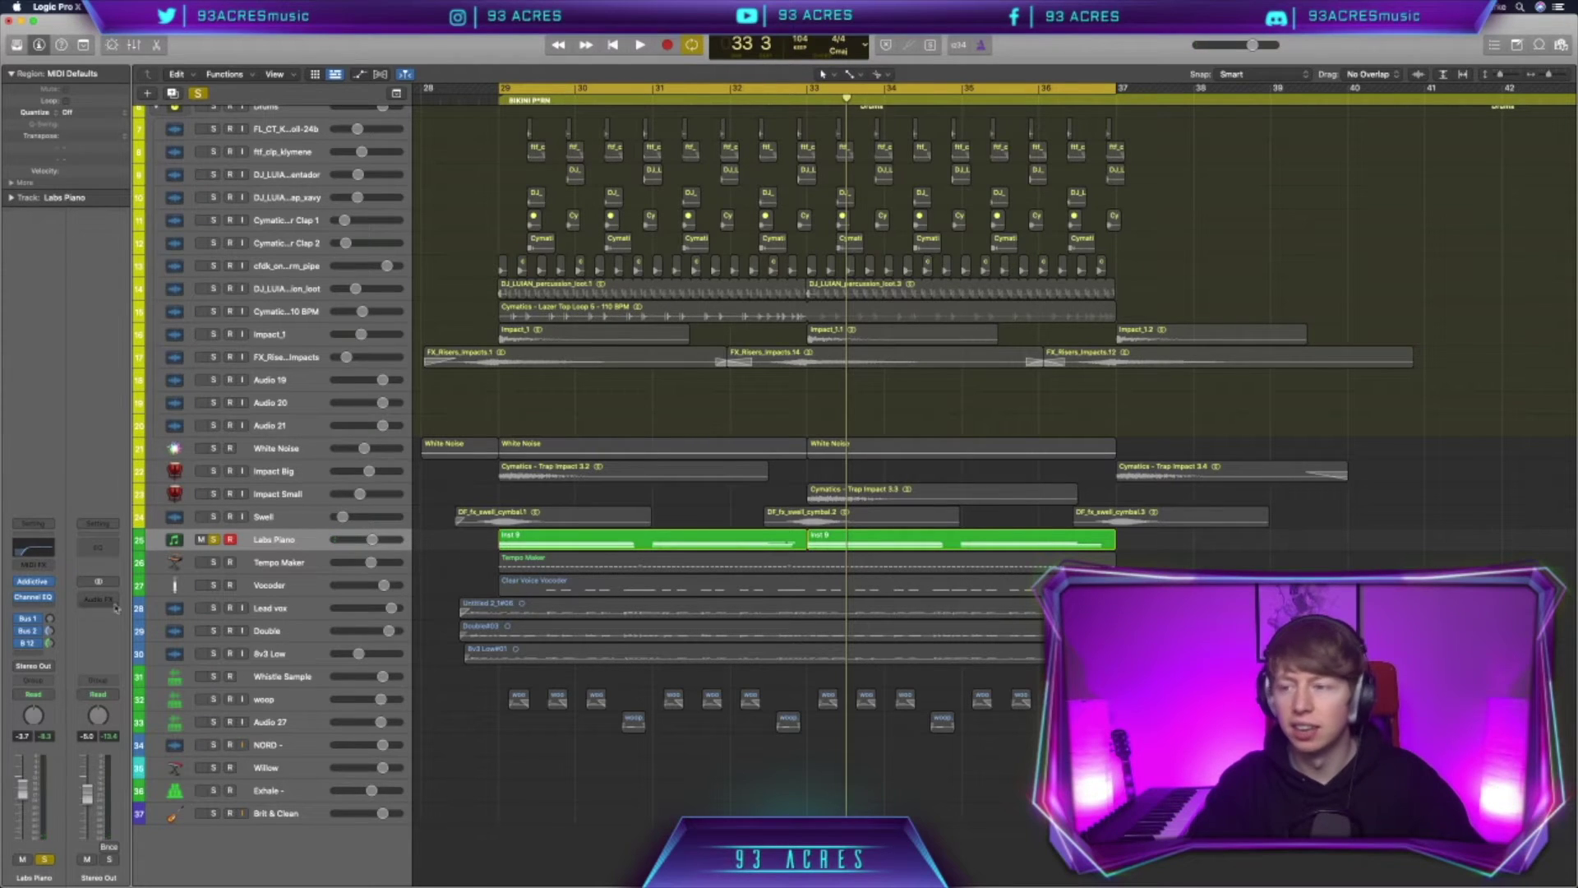
{"action": "left_click", "coordinate": [33, 582]}
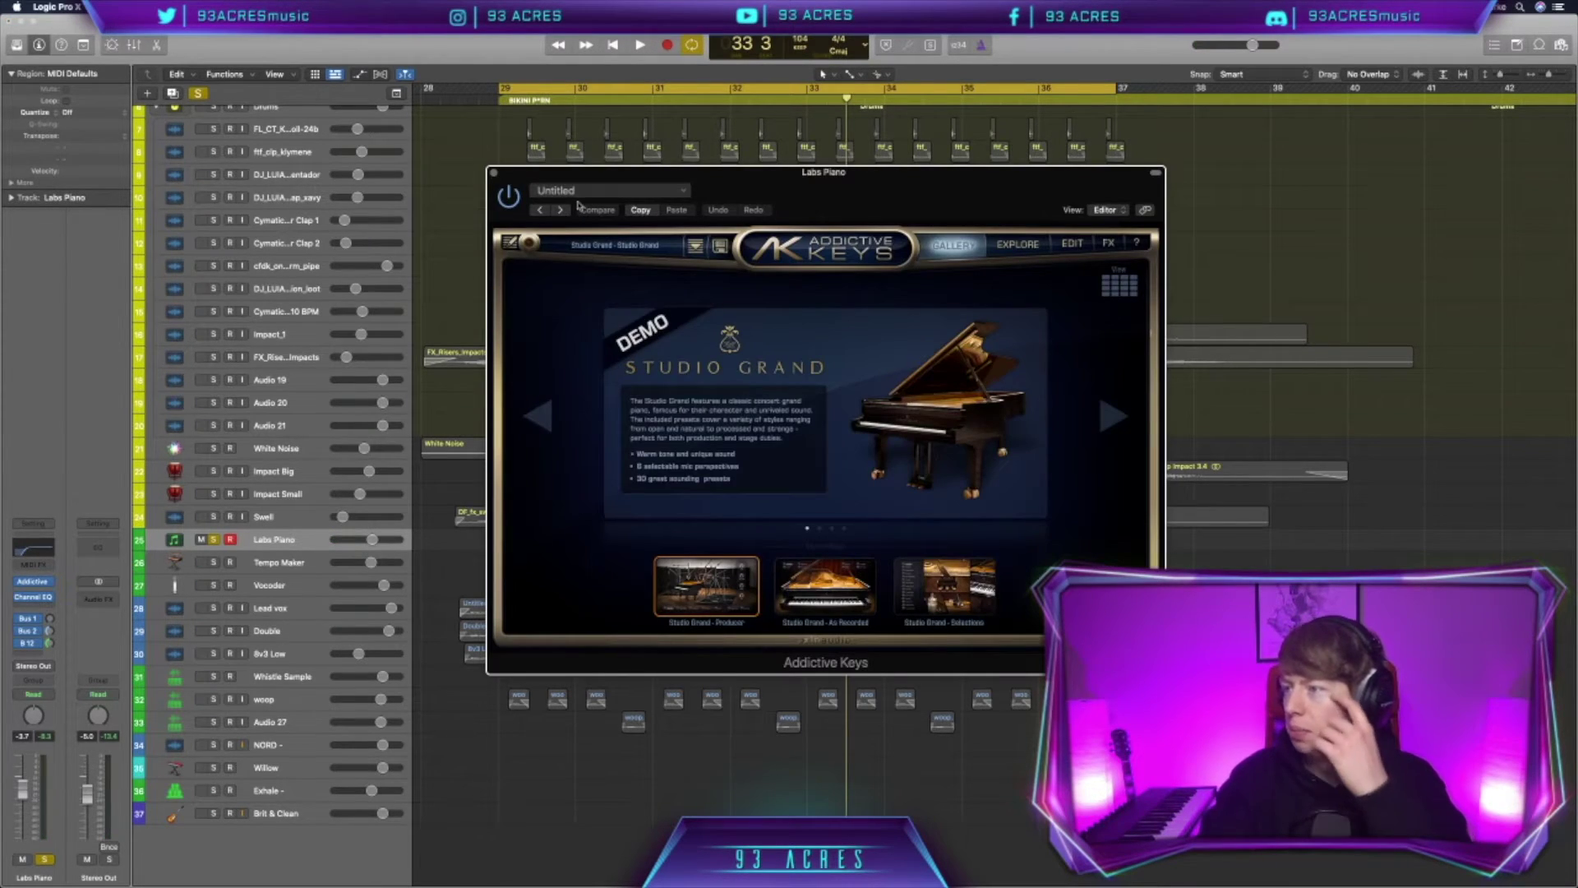
{"action": "left_click", "coordinate": [493, 172]}
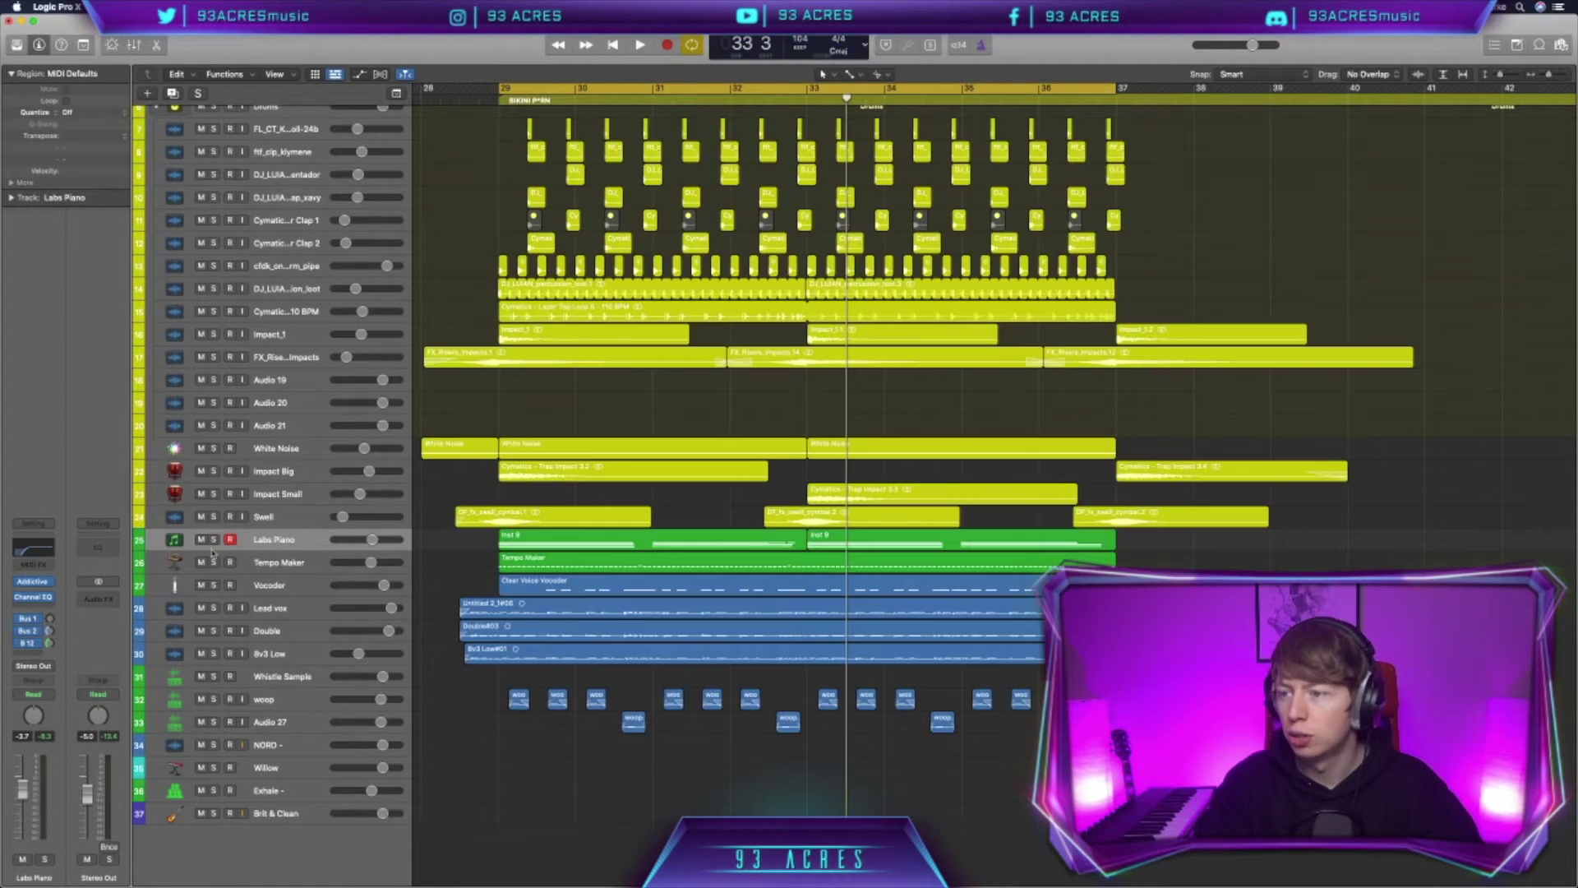
Solo the Tempo Maker track, inspect its Retro Synth settings, and audition it.
{"action": "left_click", "coordinate": [175, 567]}
{"action": "left_click", "coordinate": [34, 541]}
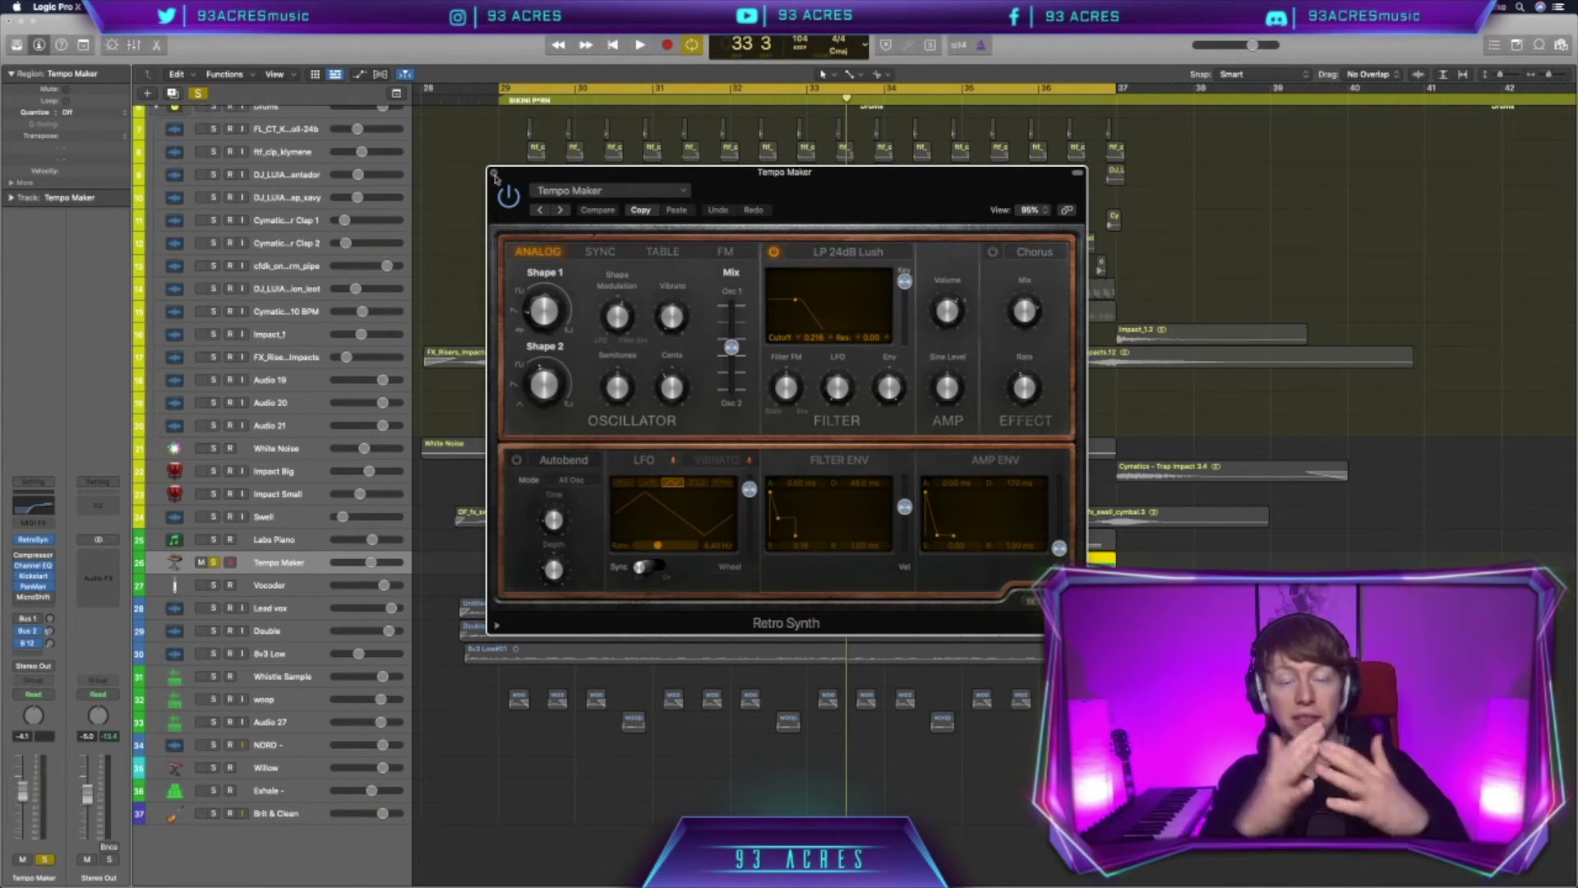
{"action": "left_click", "coordinate": [493, 174]}
{"action": "key", "text": "space"}
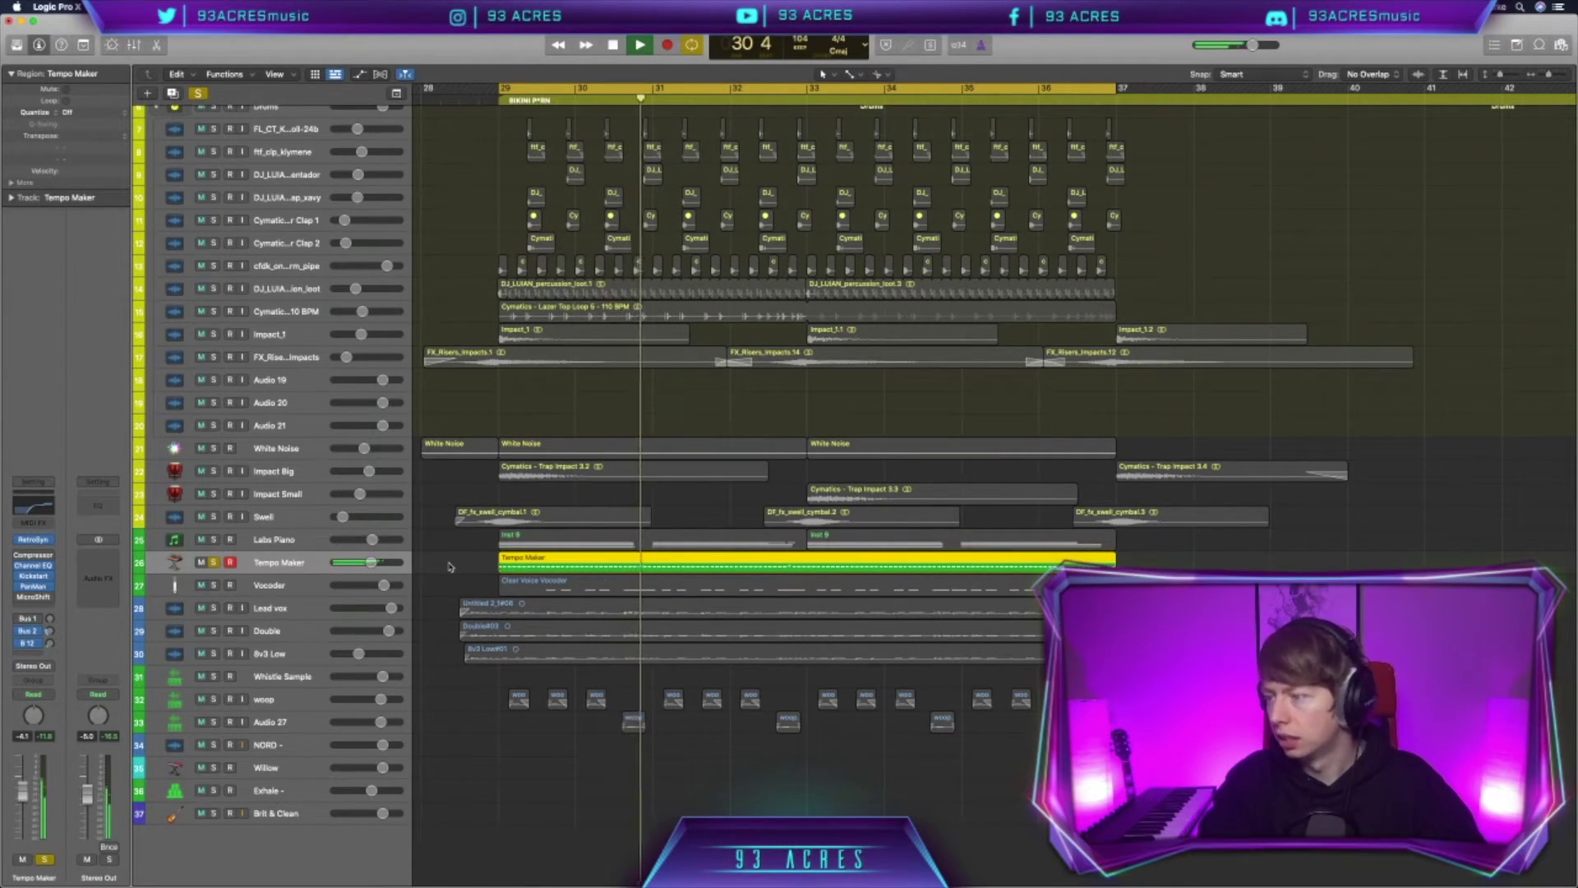
{"action": "key", "text": "space"}
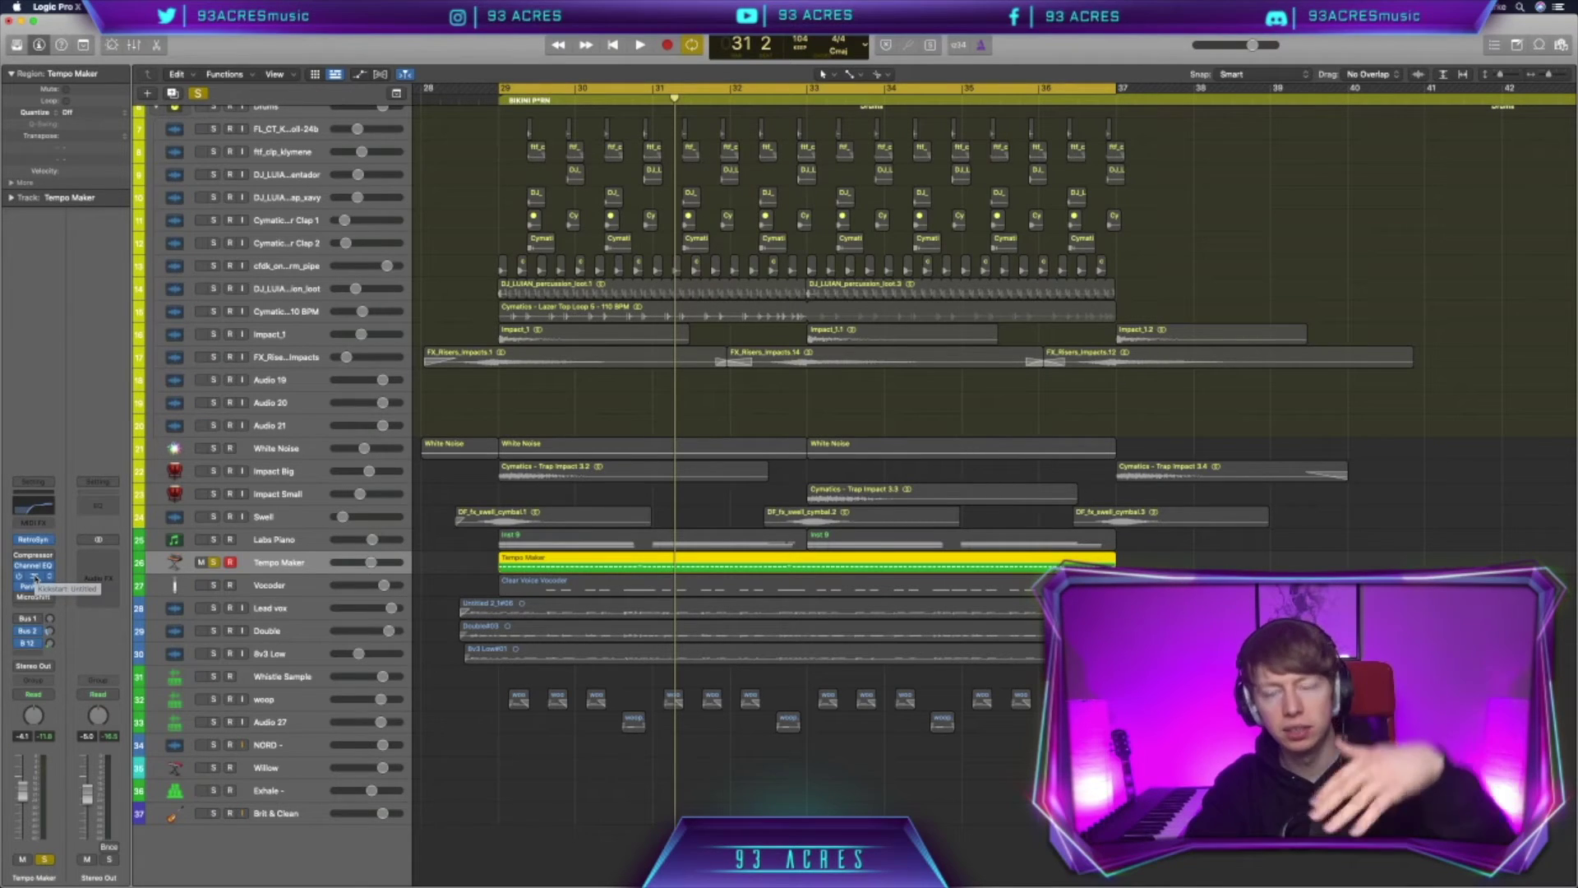
Inspect the Kickstart plug-in on the Tempo Maker track and audition the track again.
{"action": "left_click", "coordinate": [35, 577]}
{"action": "left_click", "coordinate": [493, 174]}
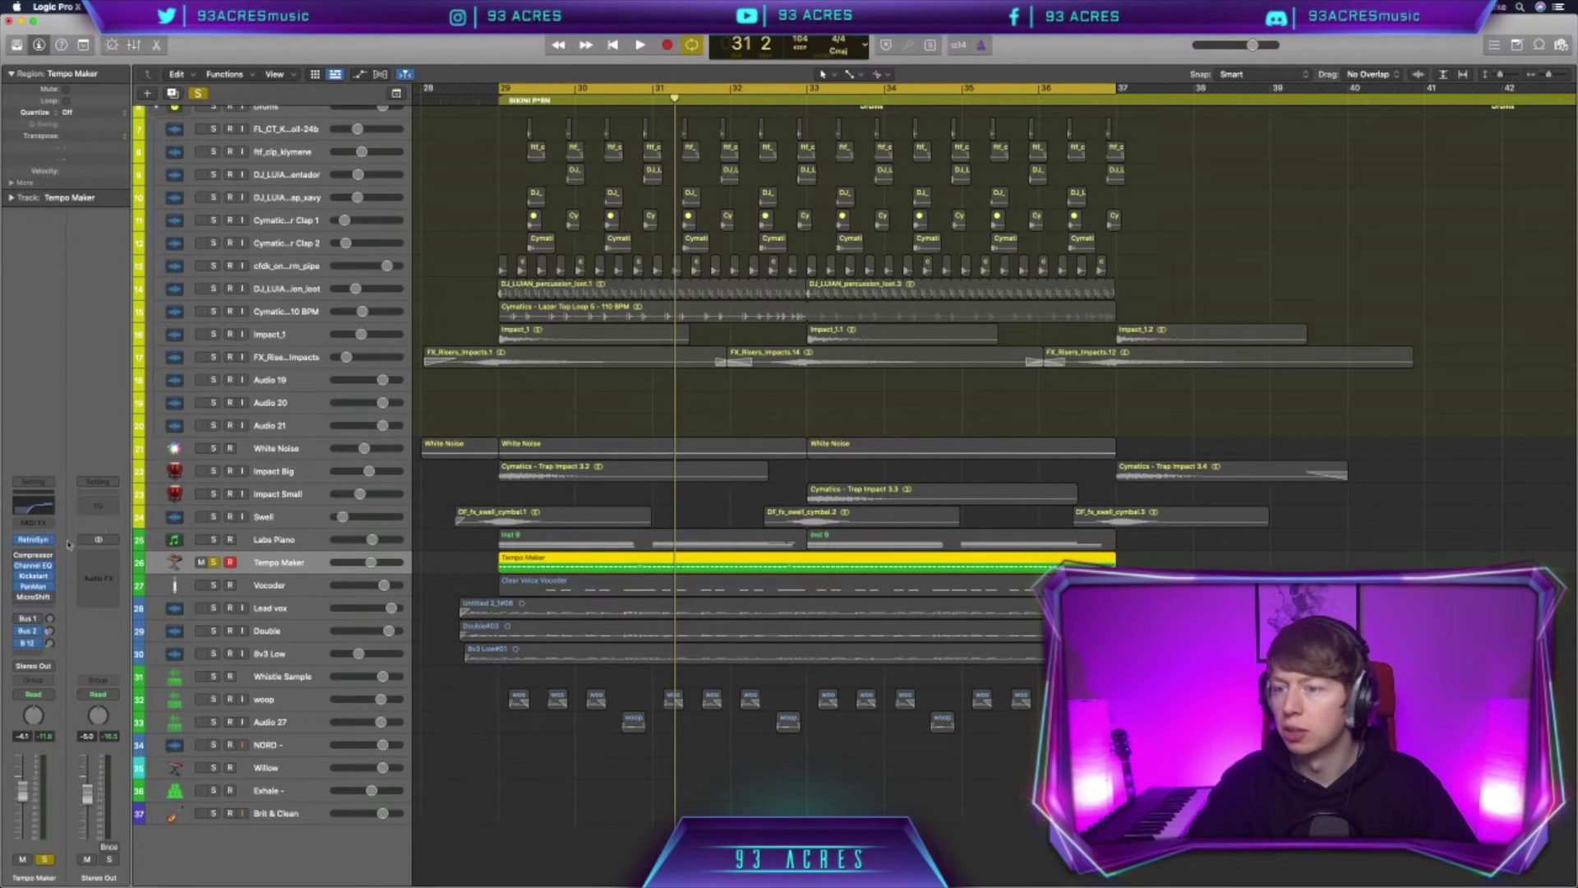
{"action": "key", "text": "space"}
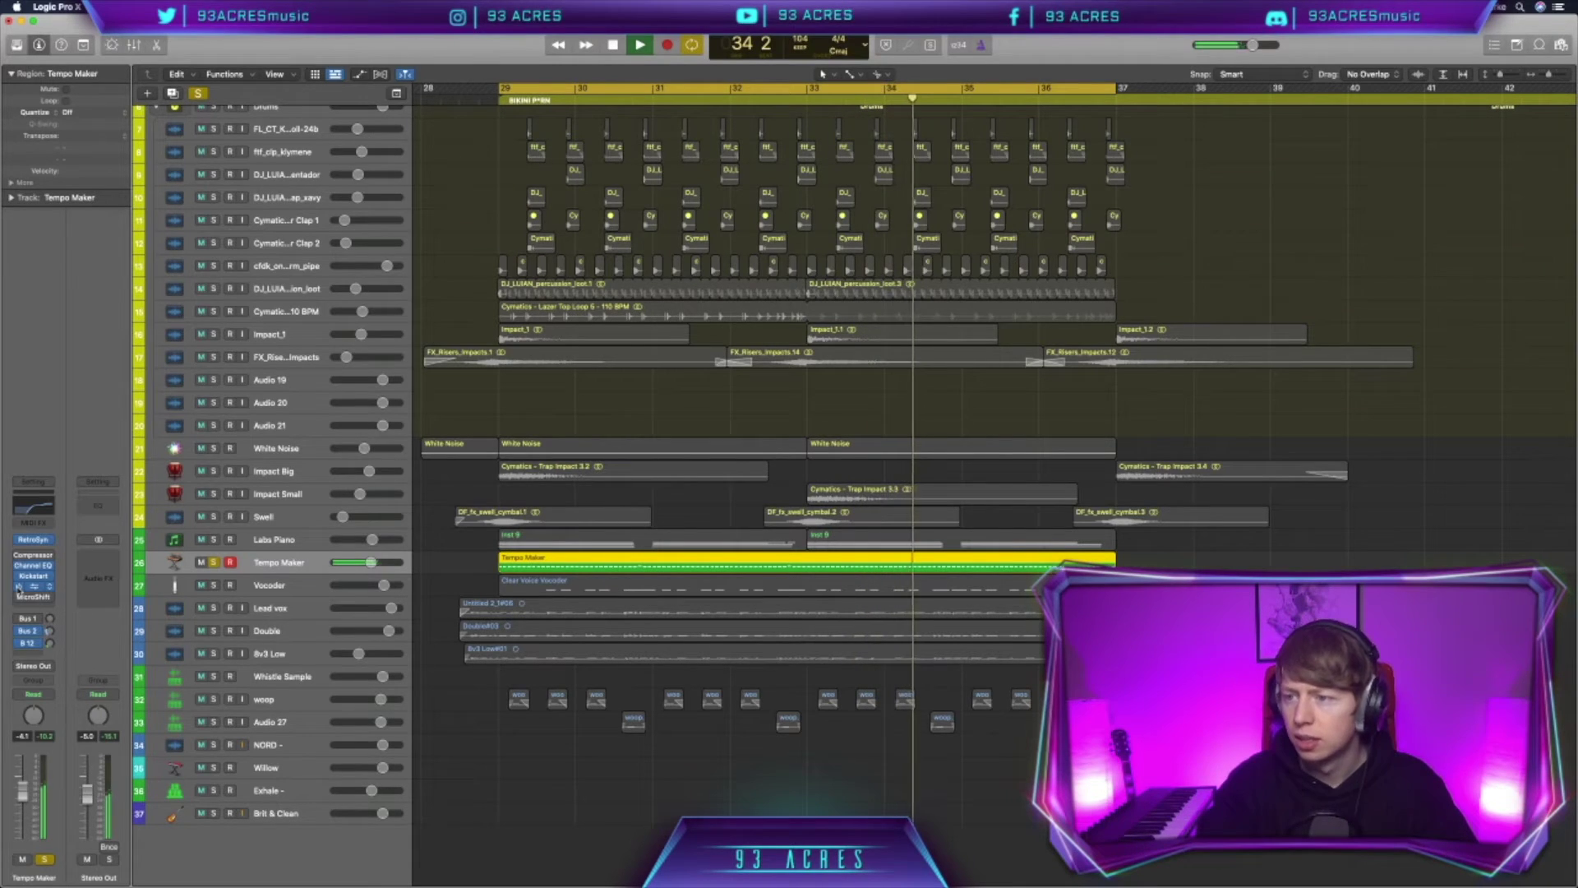
{"action": "key", "text": "space"}
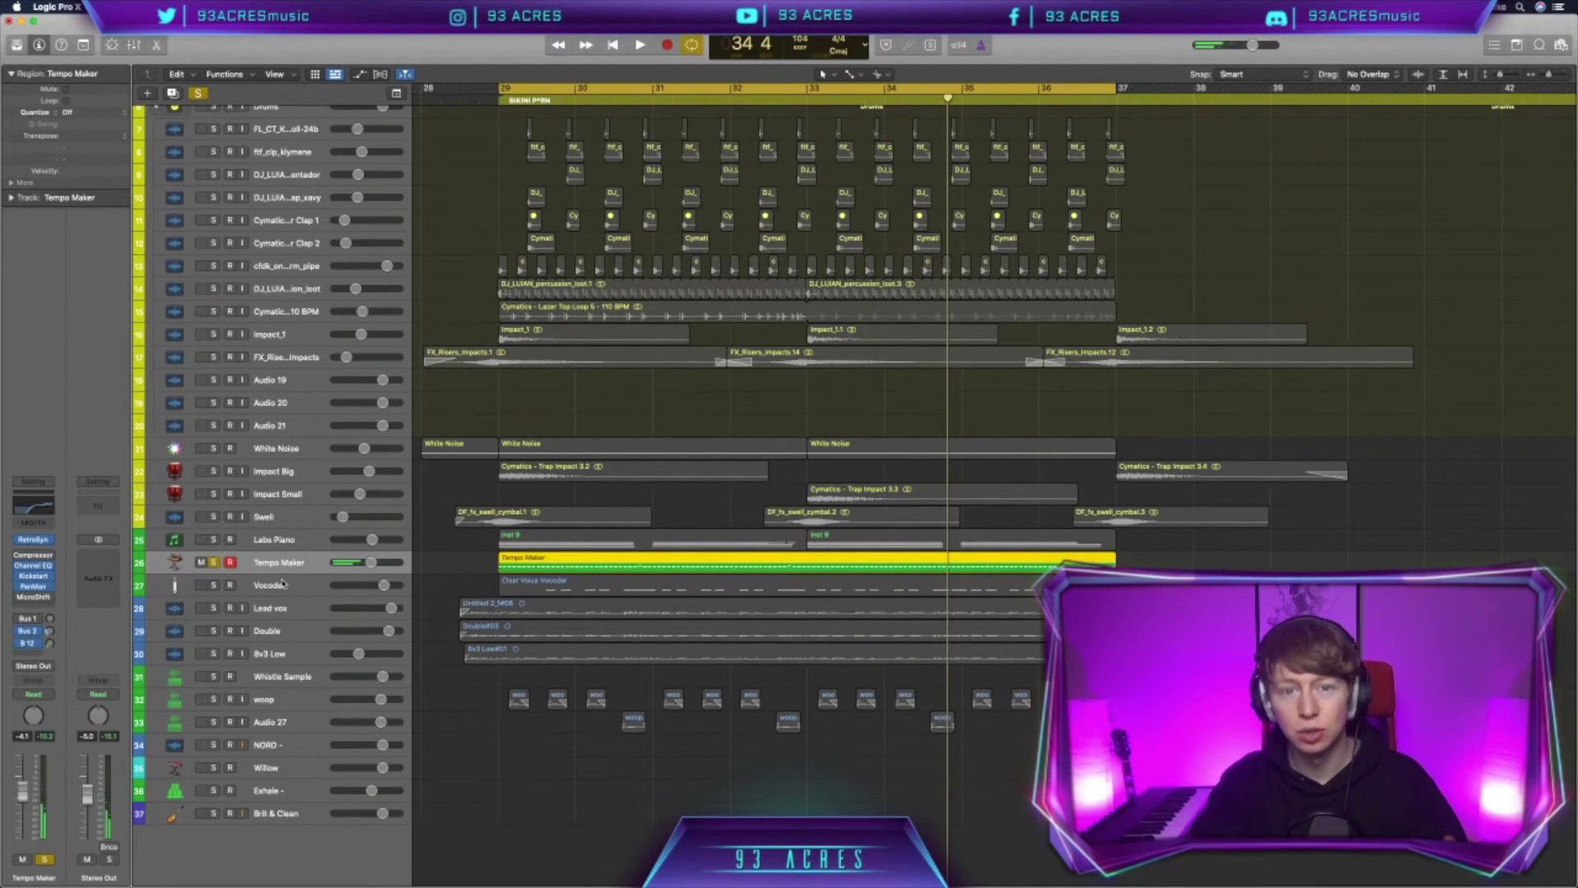
Step through the Lead vox, Double and Bv3 Low vocal tracks to view their channel strips, and return to the Vocoder track.
{"action": "left_click", "coordinate": [274, 585]}
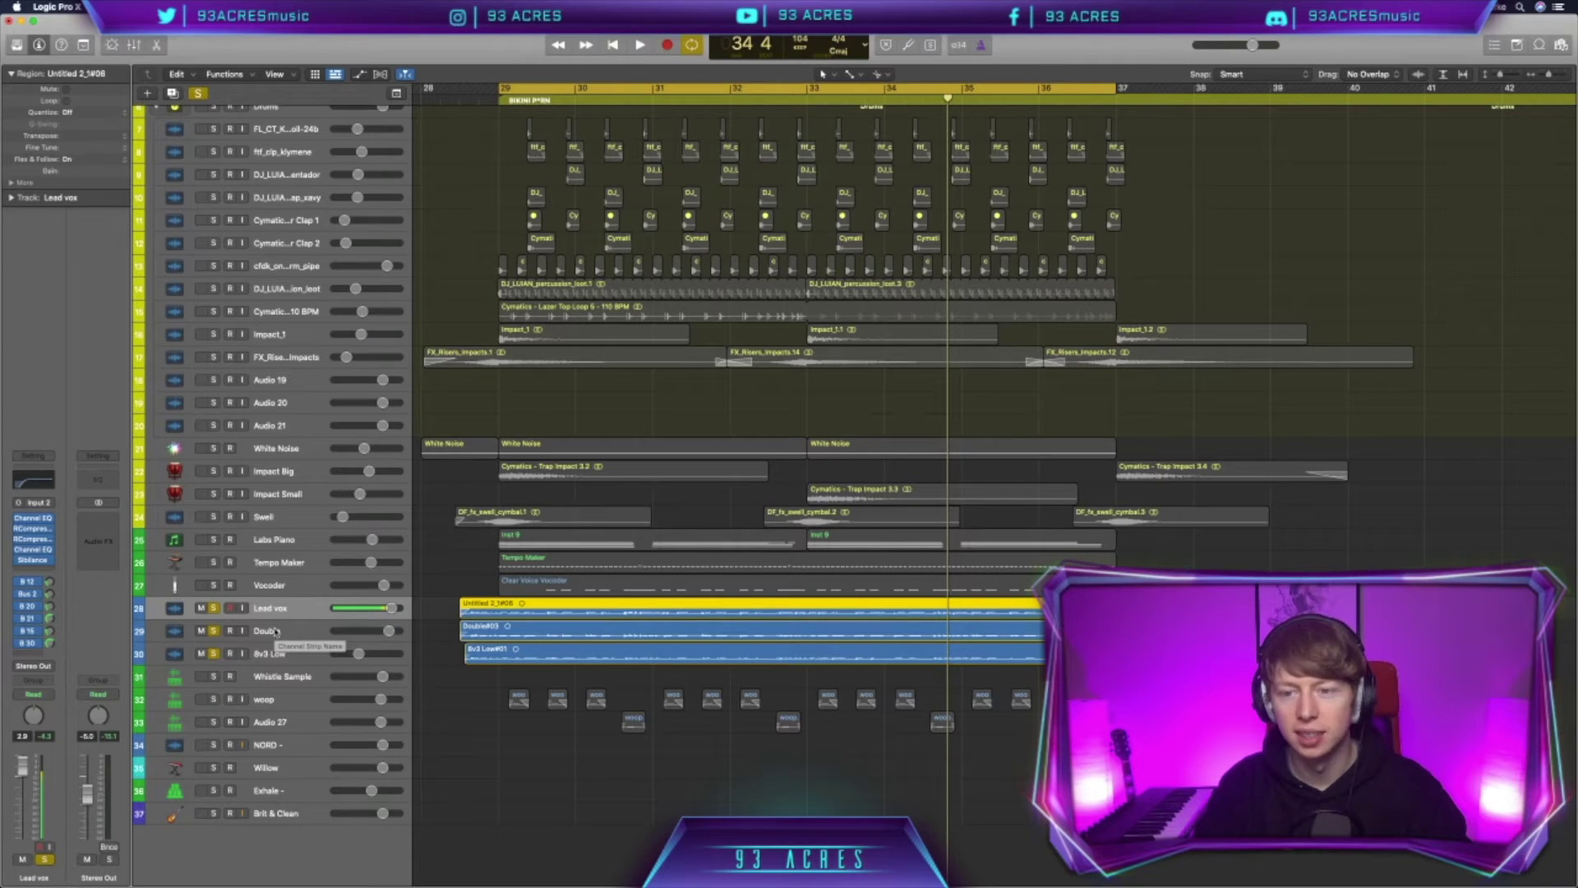
{"action": "left_click", "coordinate": [280, 632]}
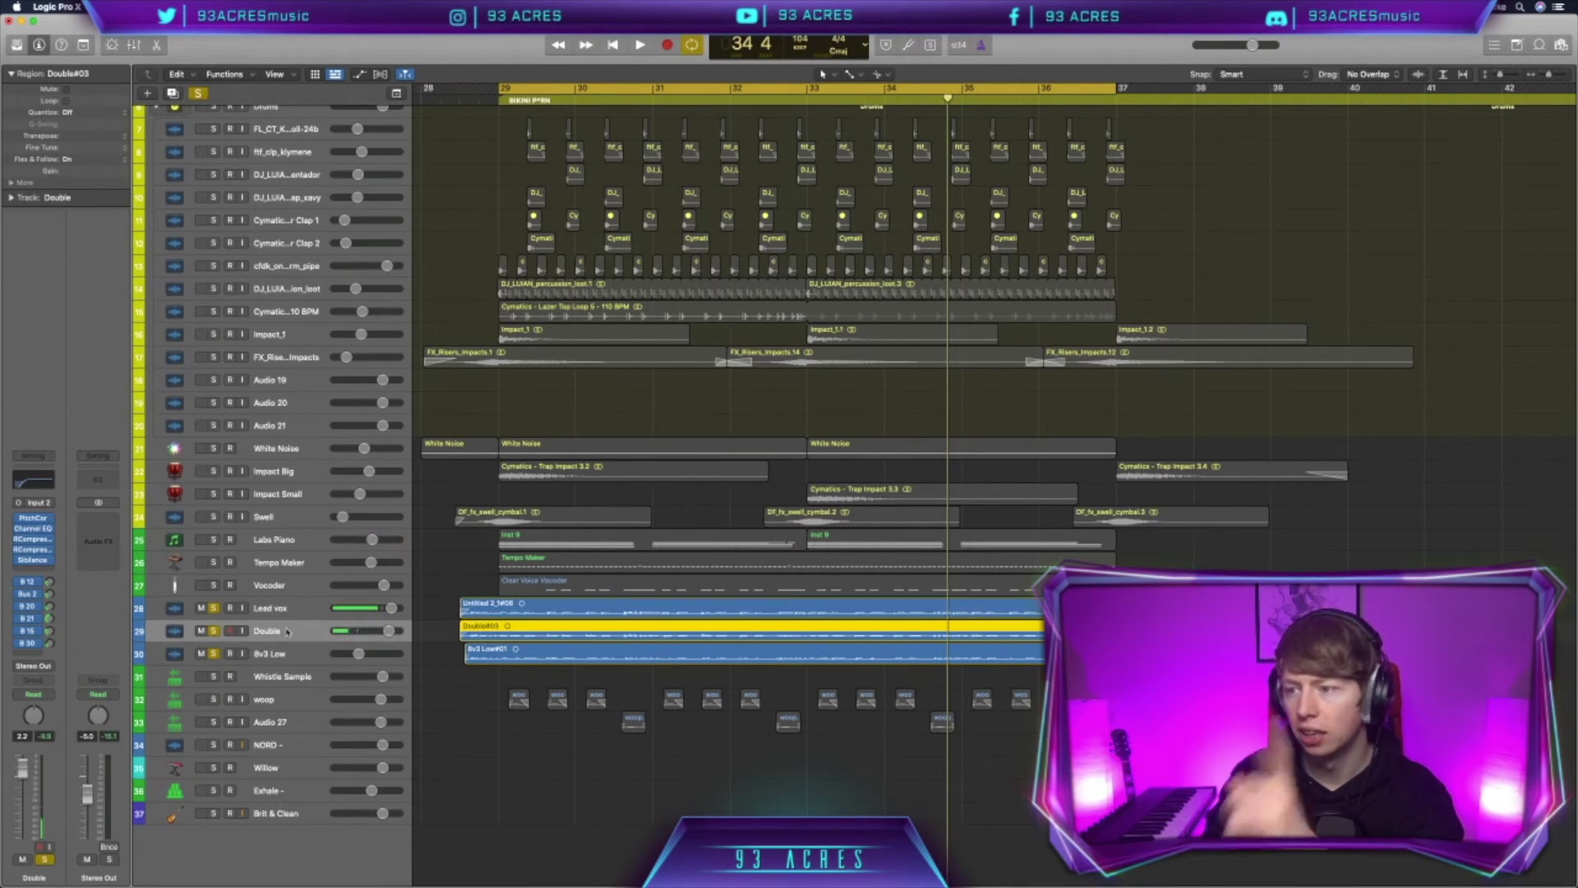
{"action": "key", "text": "Down"}
{"action": "key", "text": "Up"}
{"action": "key", "text": "Up"}
{"action": "key", "text": "Up"}
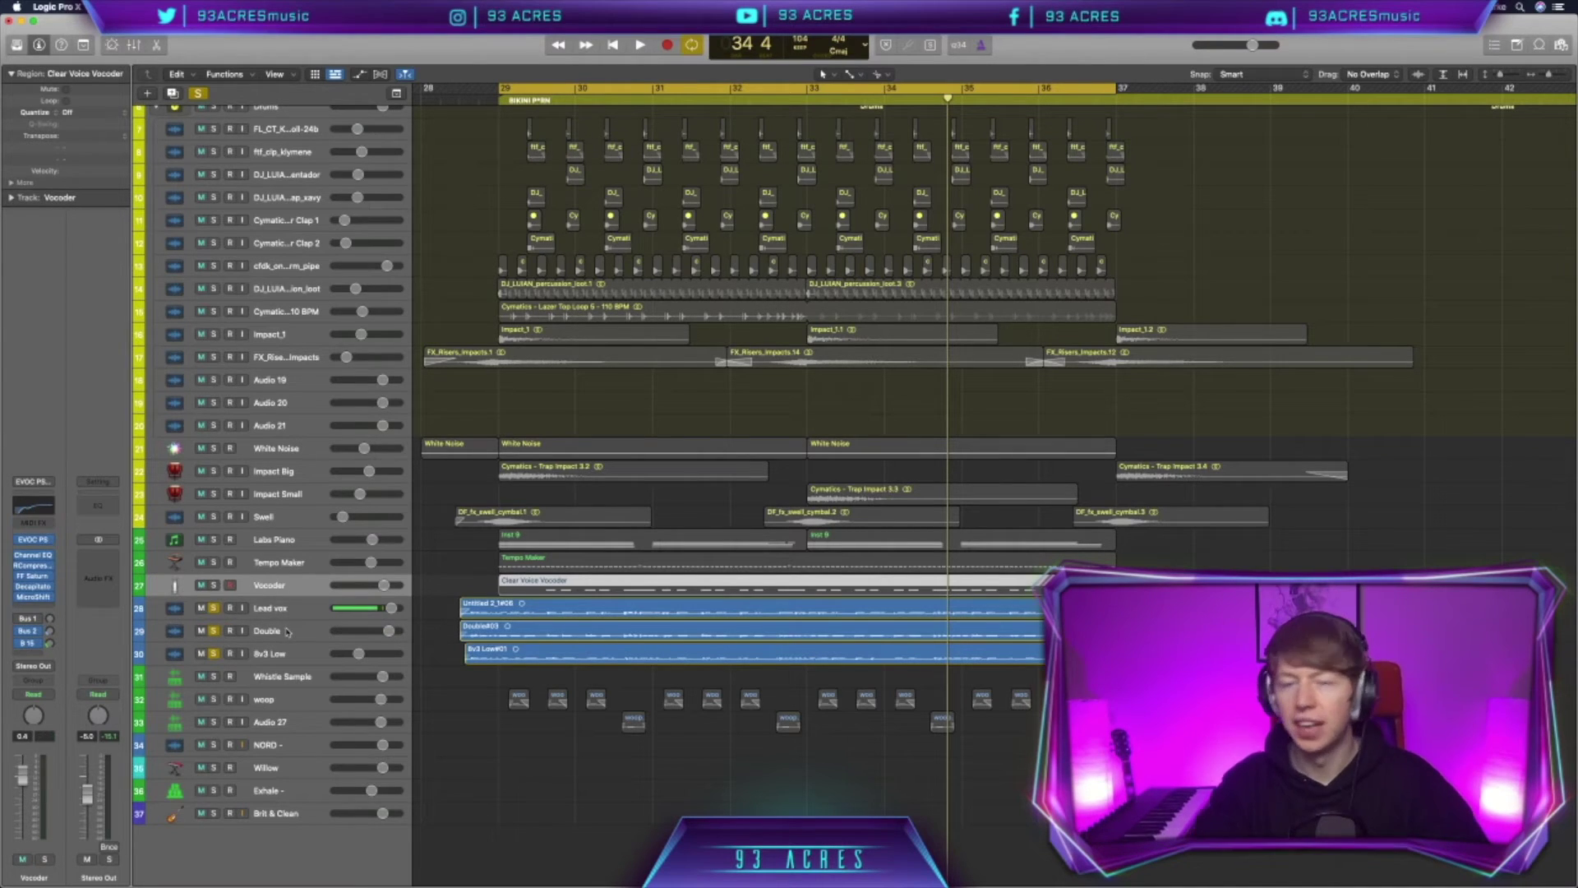
Solo and audition the Vocoder track alone, and add Lead vox, Double and Bv3 Low to the solo.
{"action": "key", "text": "s"}
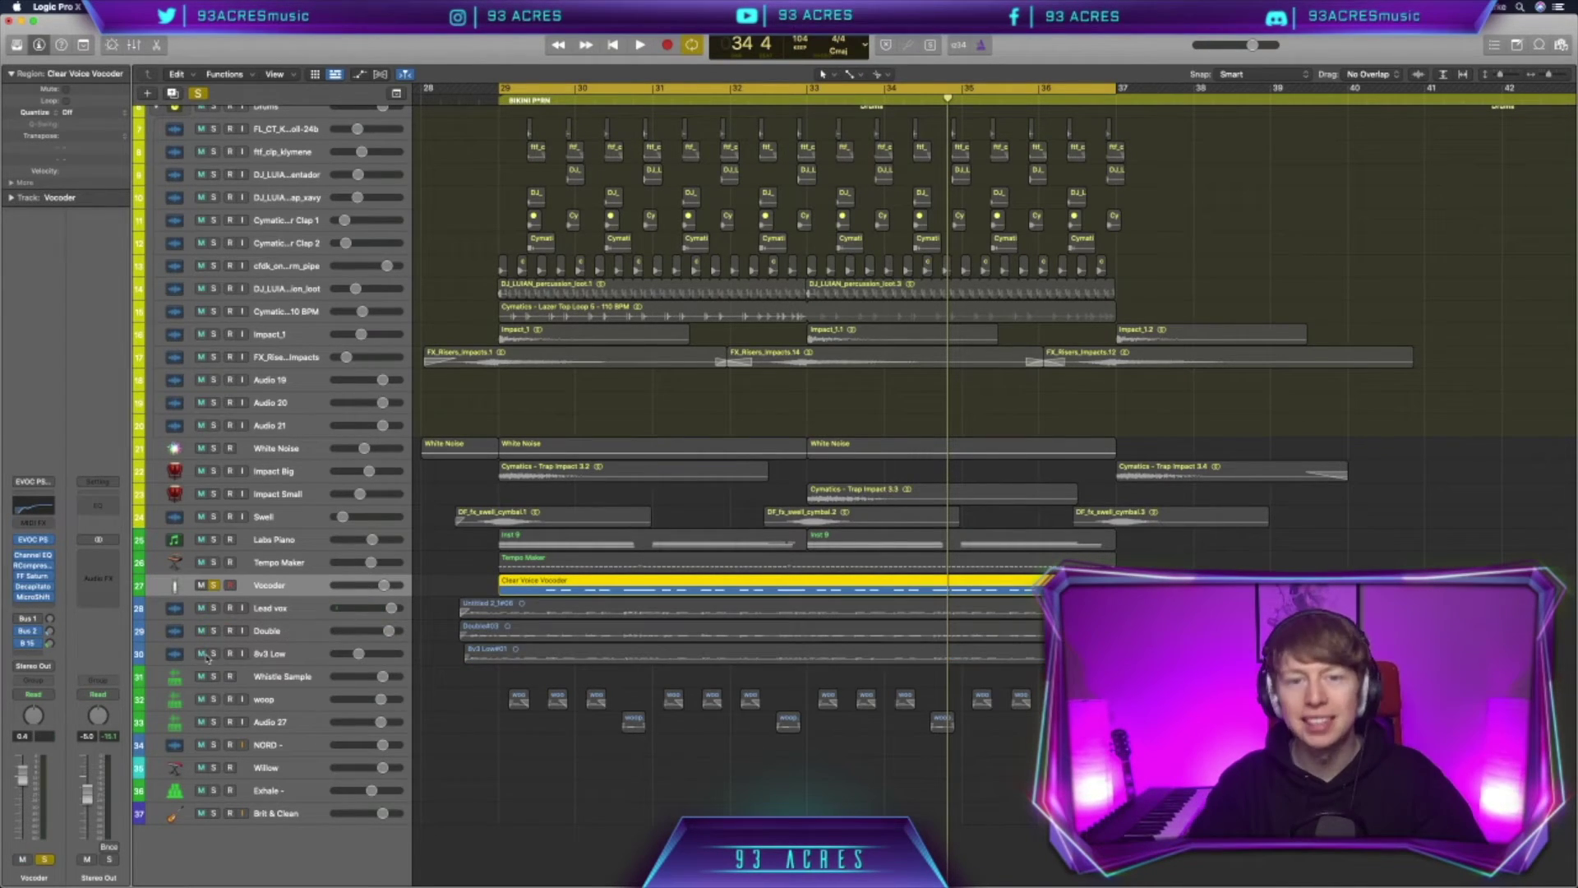
{"action": "key", "text": "space"}
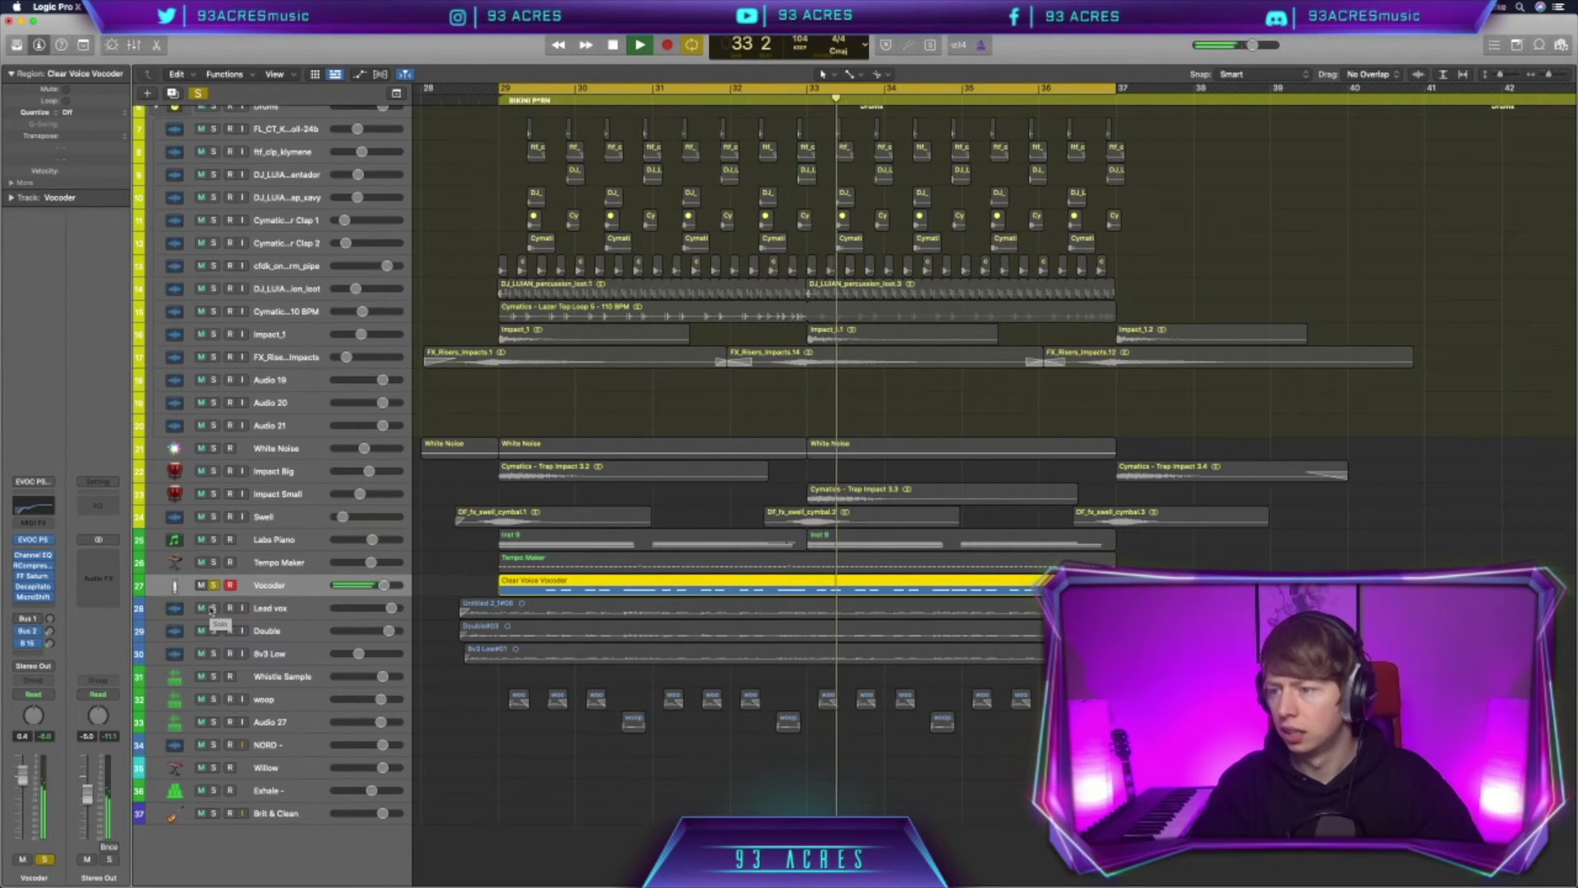
{"action": "key", "text": "space"}
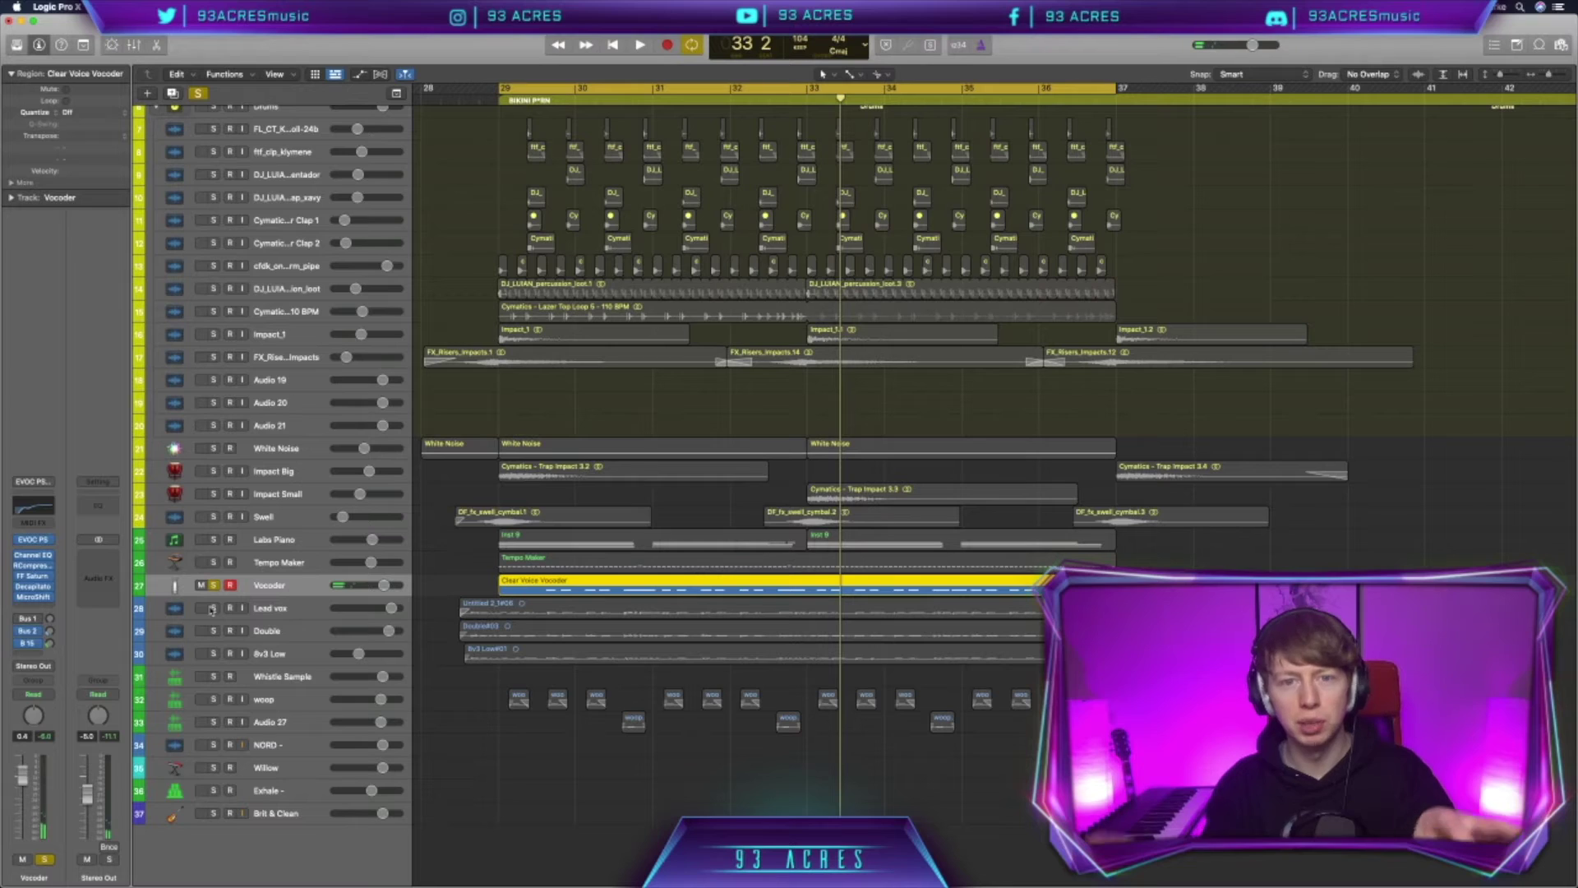
{"action": "left_click_drag", "start_coordinate": [212, 608], "coordinate": [212, 651]}
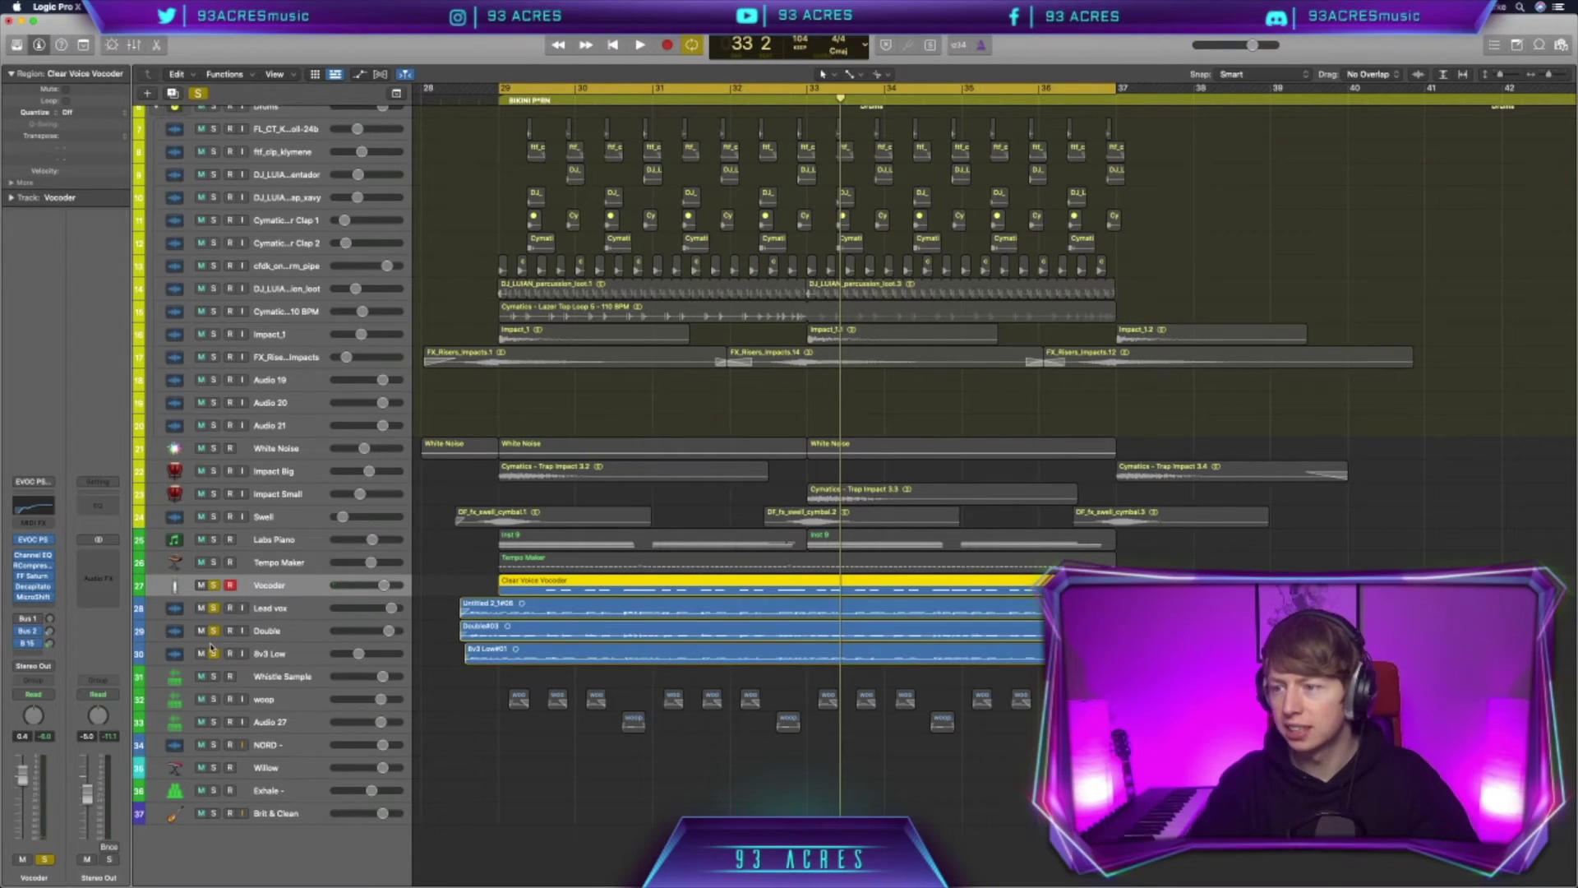
Audition the soloed Vocoder, Lead vox, Double and Bv3 Low tracks together.
{"action": "left_click", "coordinate": [441, 710]}
{"action": "key", "text": "space"}
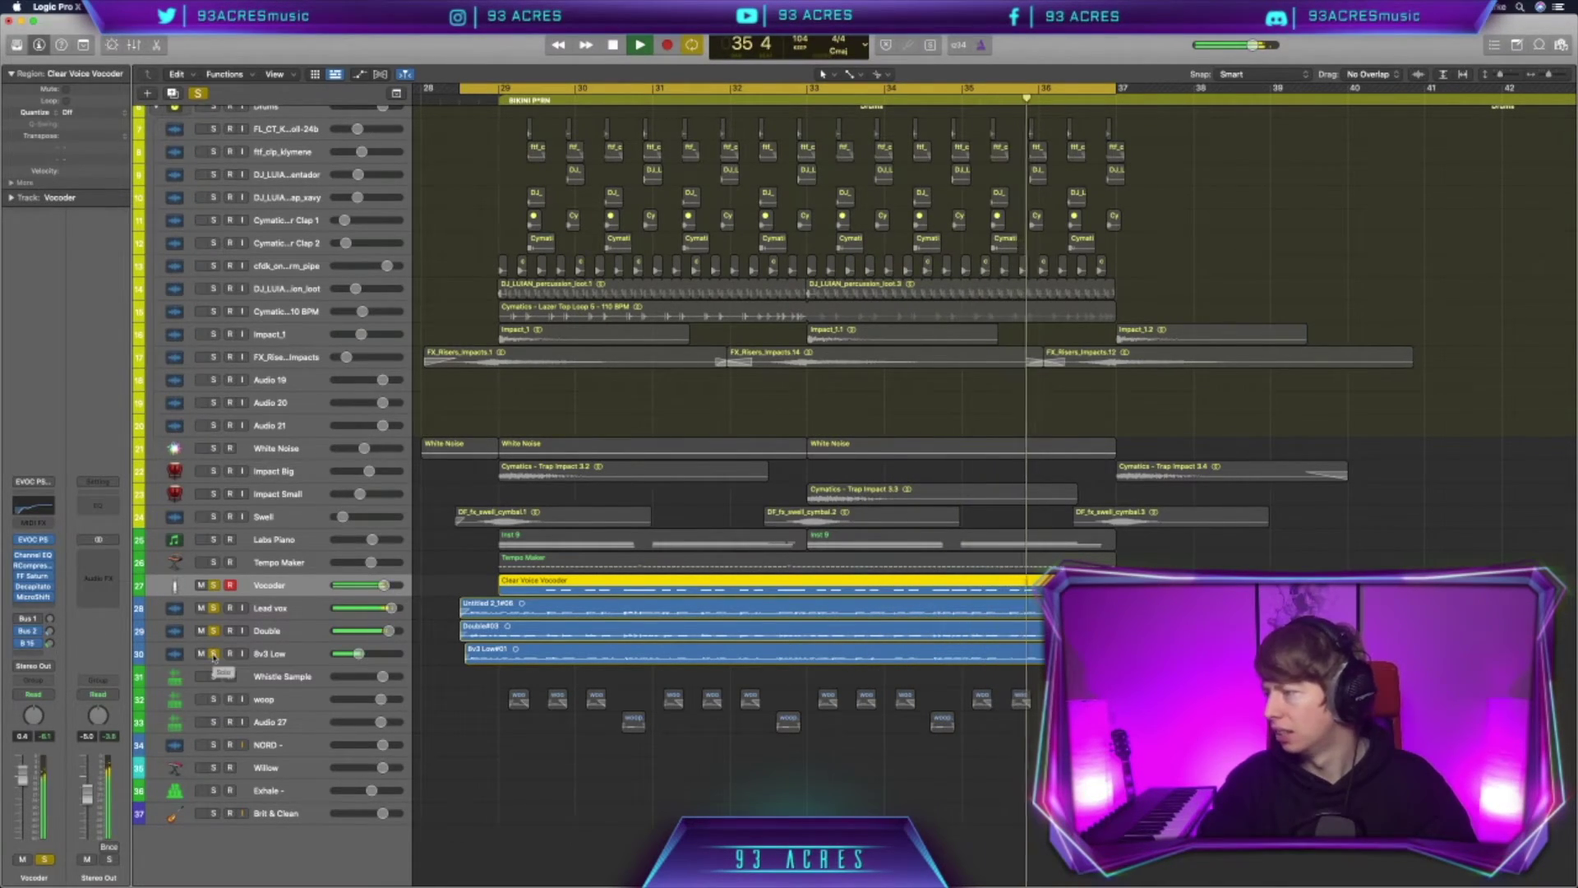
{"action": "key", "text": "space"}
Inspect the Vocoder track's EVOC 20 PolySynth and its Vintage Vocoder presets, and close the plug-in window.
{"action": "mouse_move", "coordinate": [18, 544]}
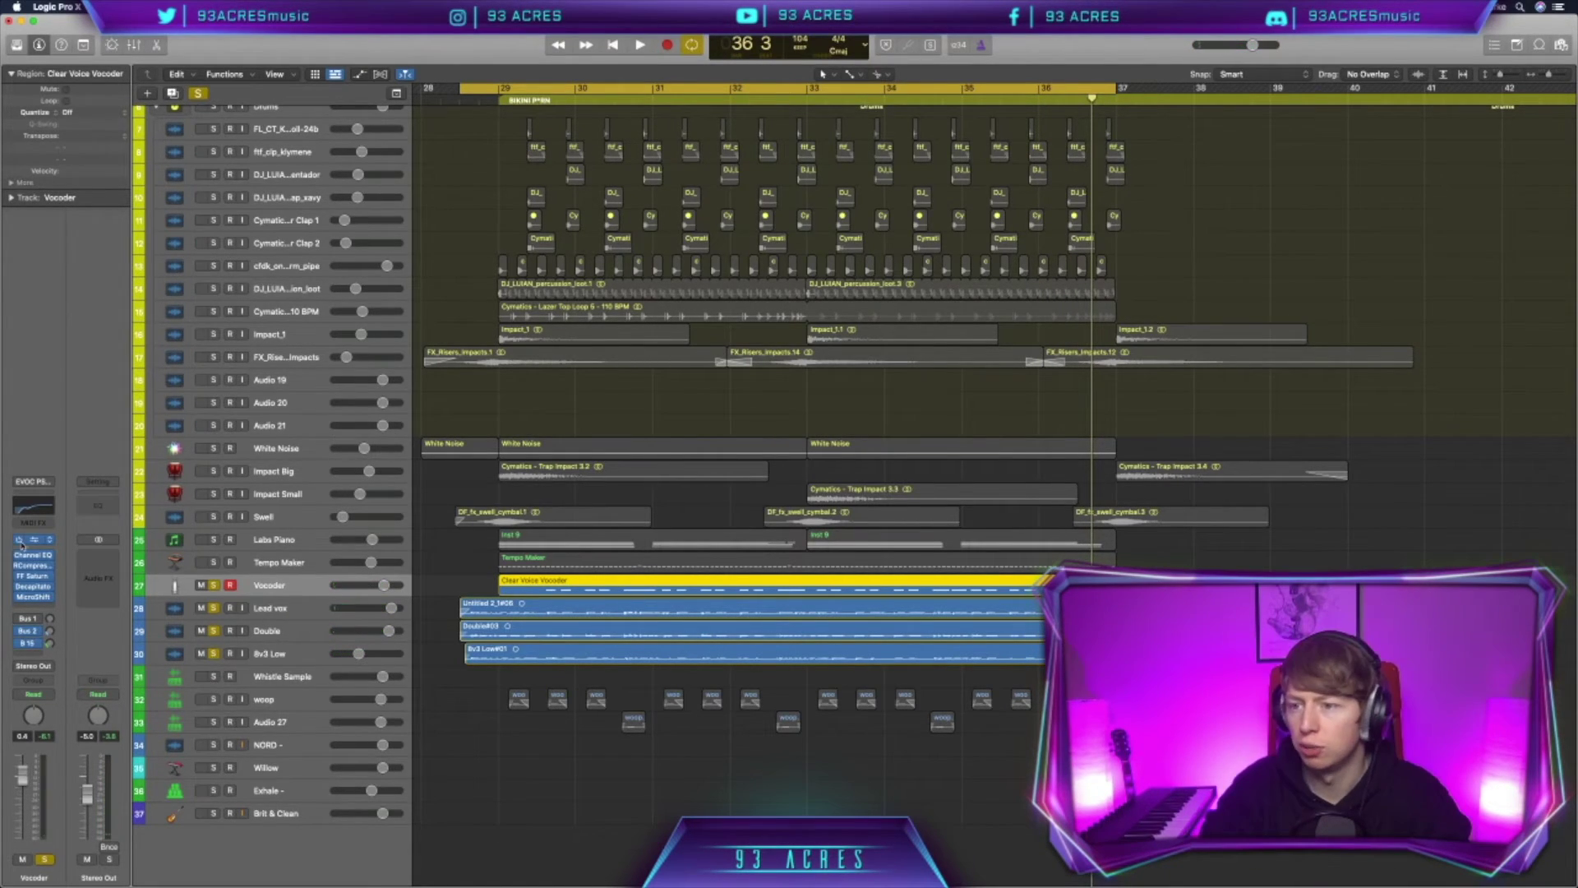
{"action": "left_click", "coordinate": [16, 46]}
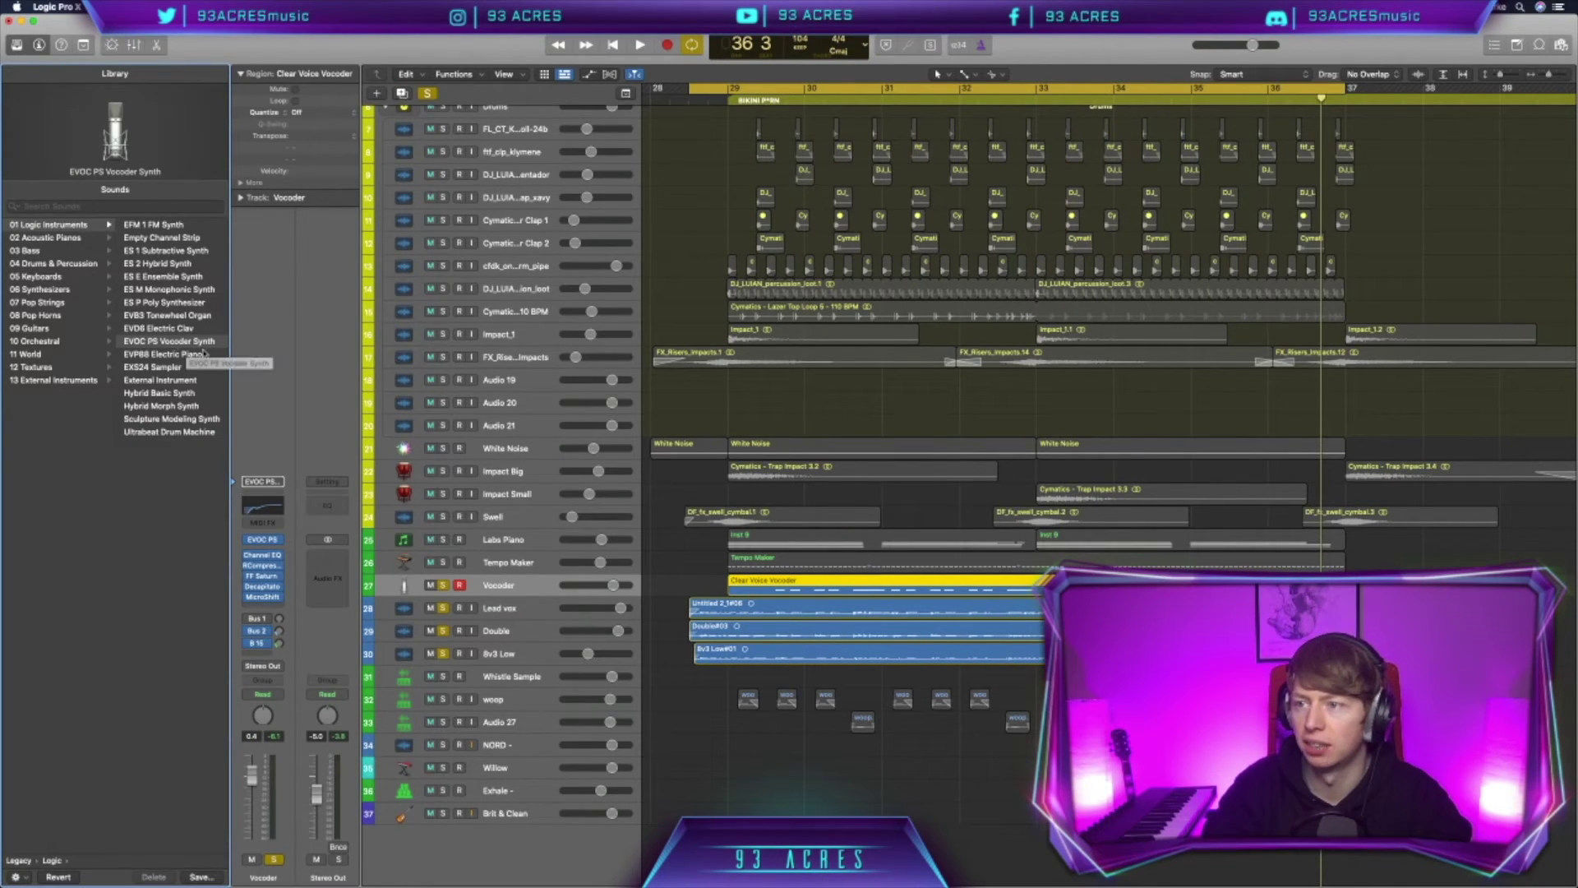
{"action": "key", "text": "y"}
{"action": "left_click", "coordinate": [34, 542]}
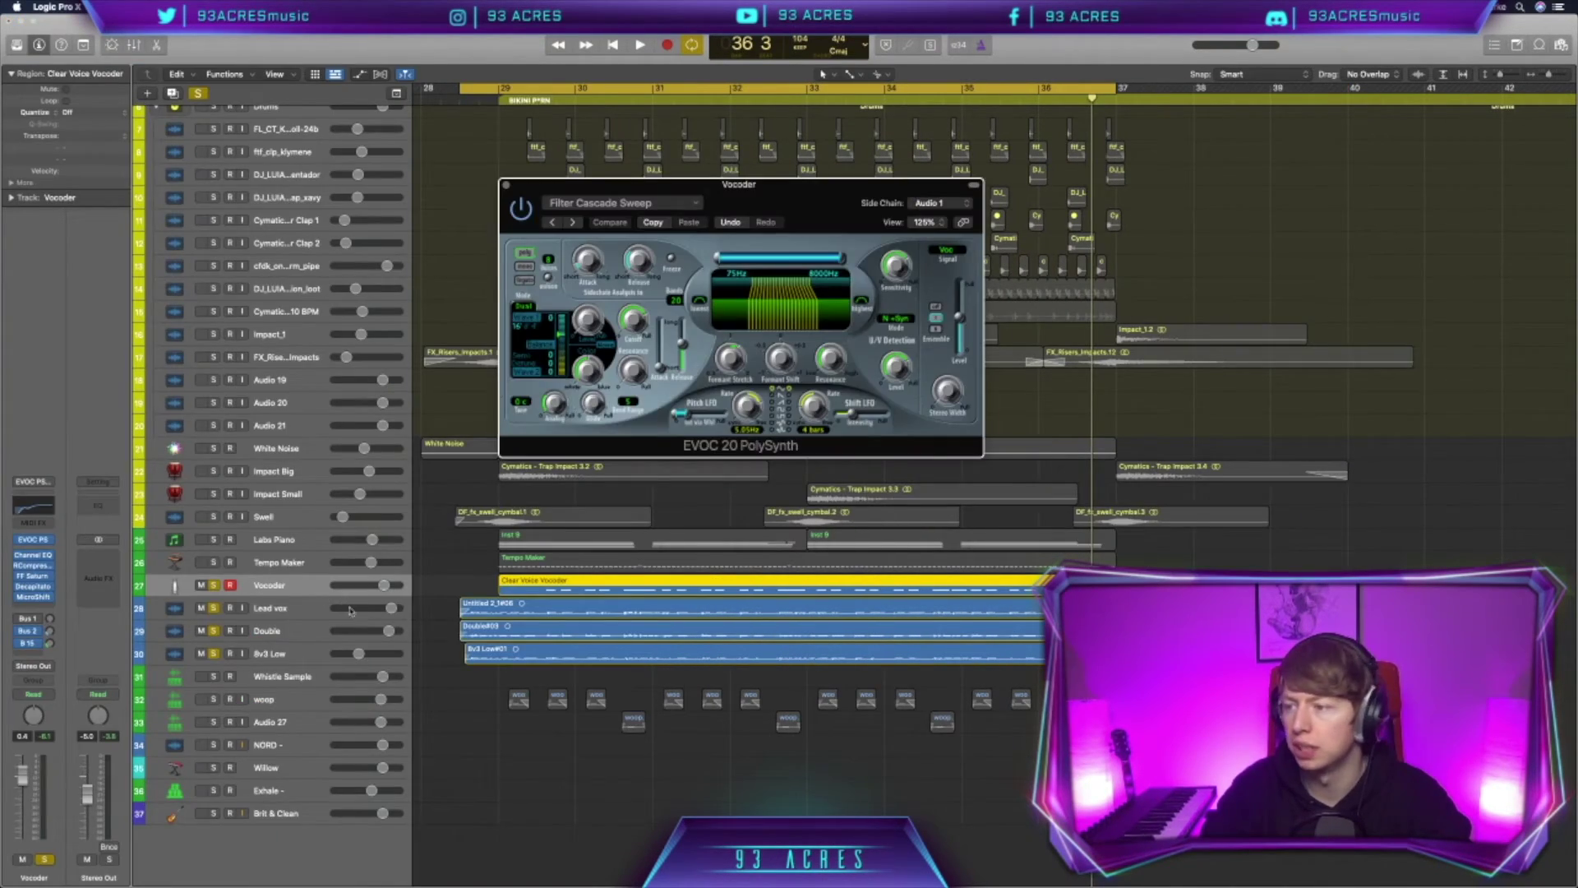
{"action": "left_click", "coordinate": [688, 199]}
{"action": "mouse_move", "coordinate": [651, 467]}
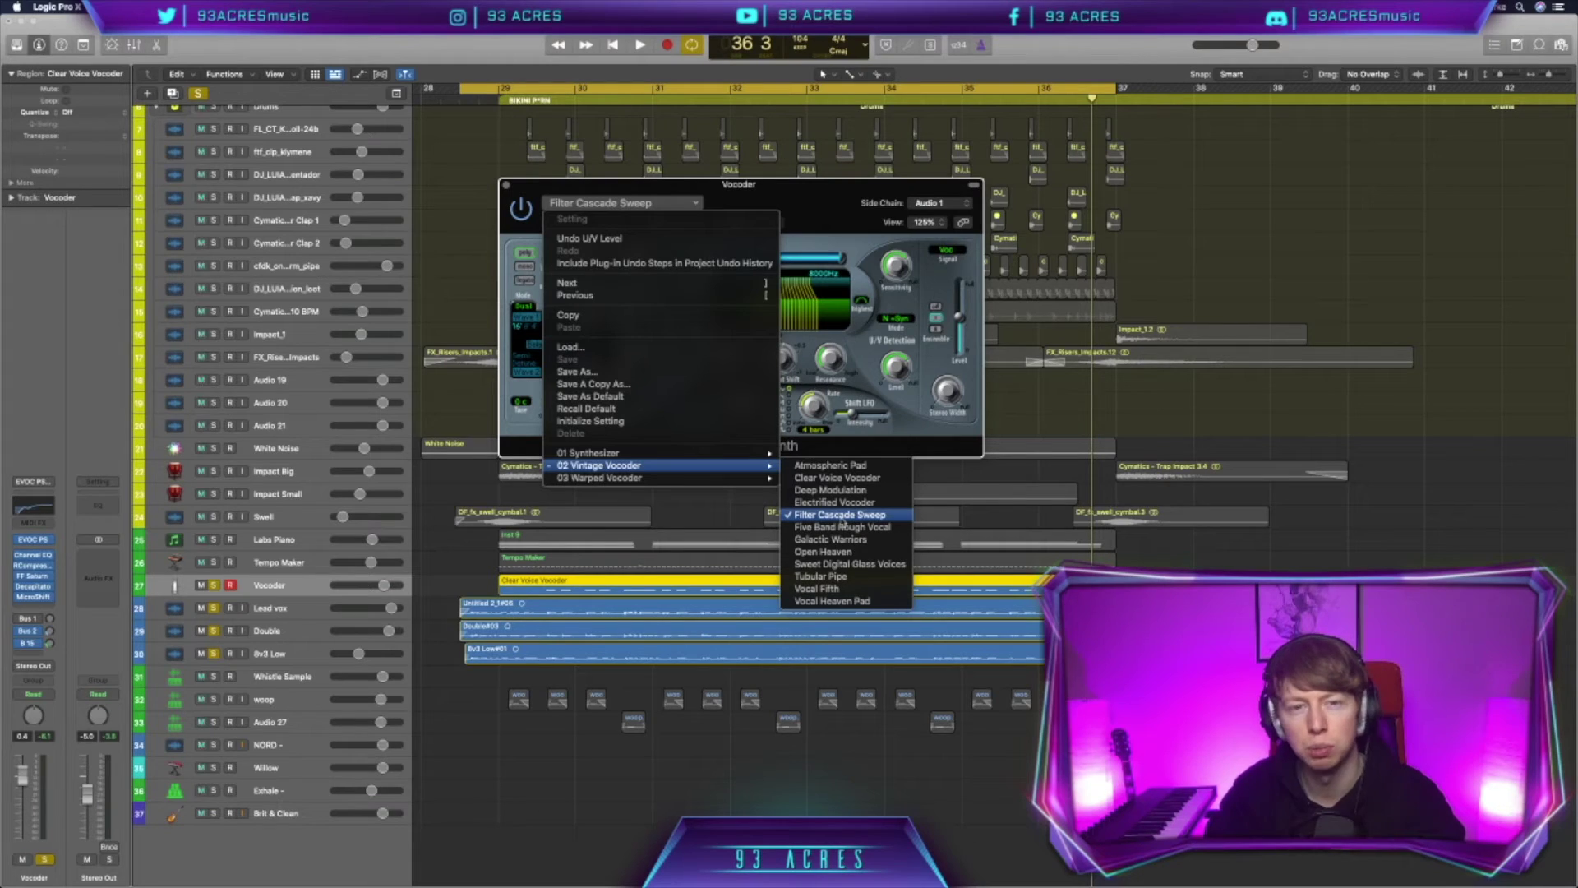
{"action": "left_click", "coordinate": [506, 185]}
{"action": "left_click", "coordinate": [505, 185]}
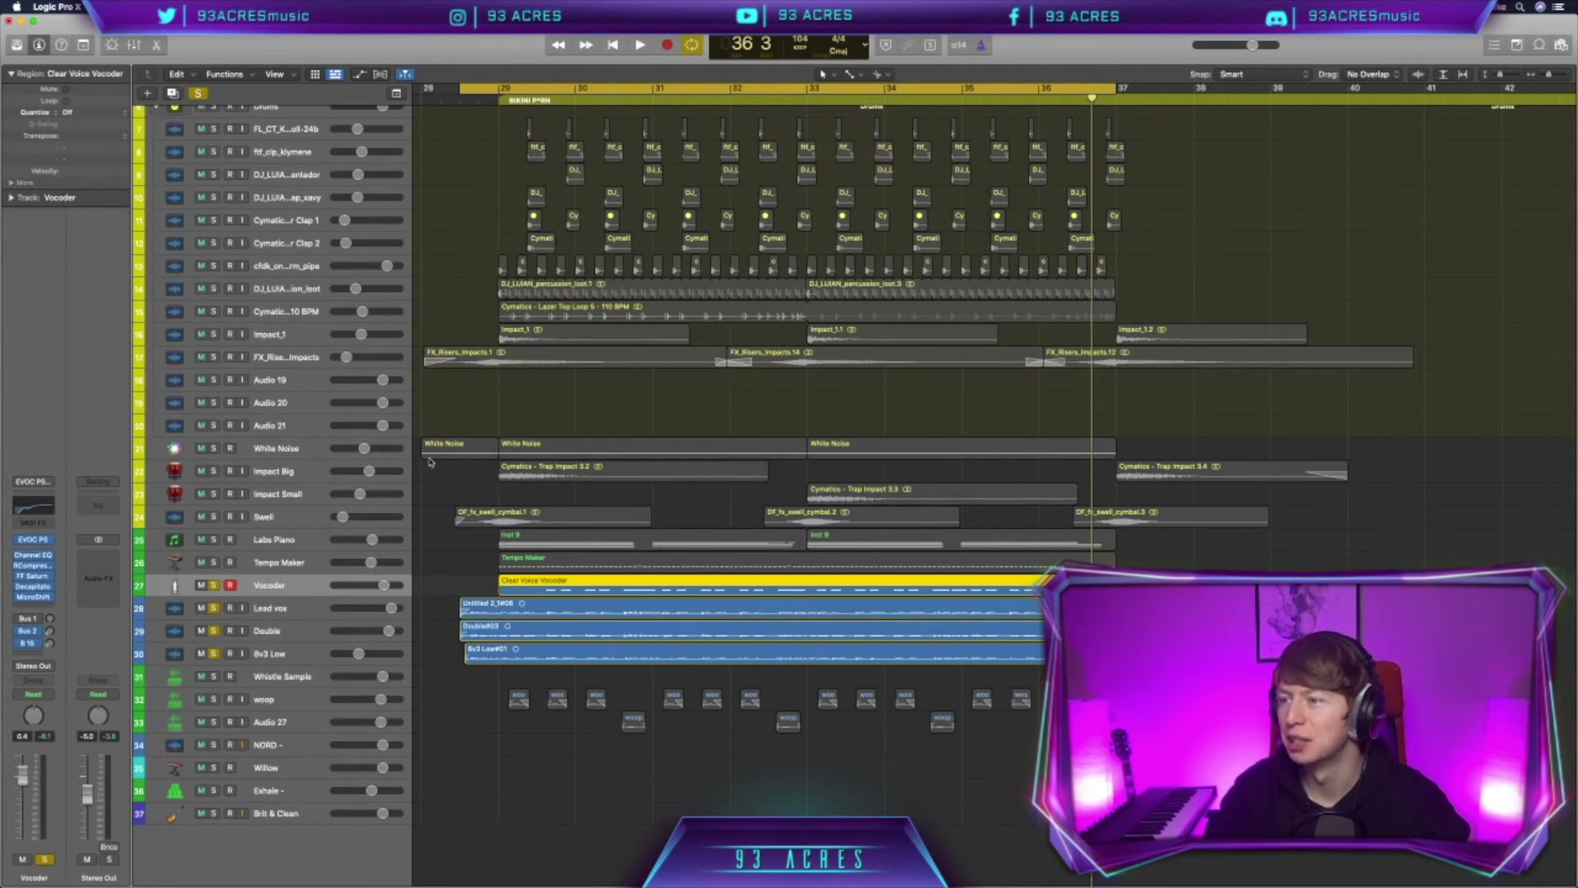
Deselect the Clear Voice Vocoder region and clear the solo from the Vocoder, Lead vox, Double and Bv3 Low tracks.
{"action": "left_click", "coordinate": [459, 557]}
{"action": "scroll", "coordinate": [459, 556], "scroll_direction": "right", "scroll_amount": 1}
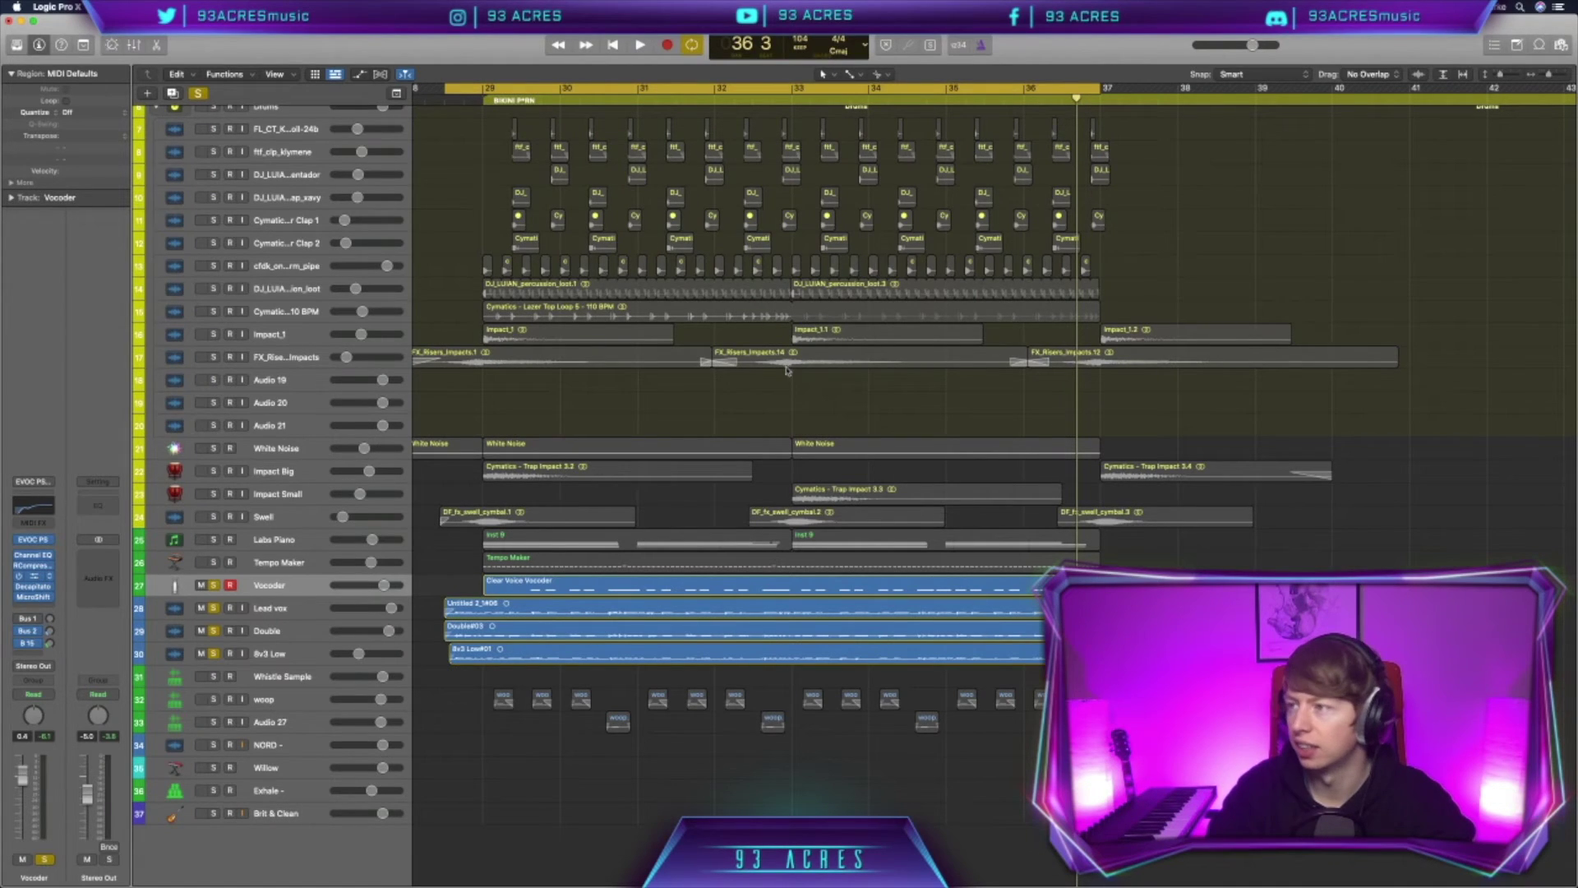
{"action": "key", "text": "super+z"}
{"action": "left_click", "coordinate": [516, 198]}
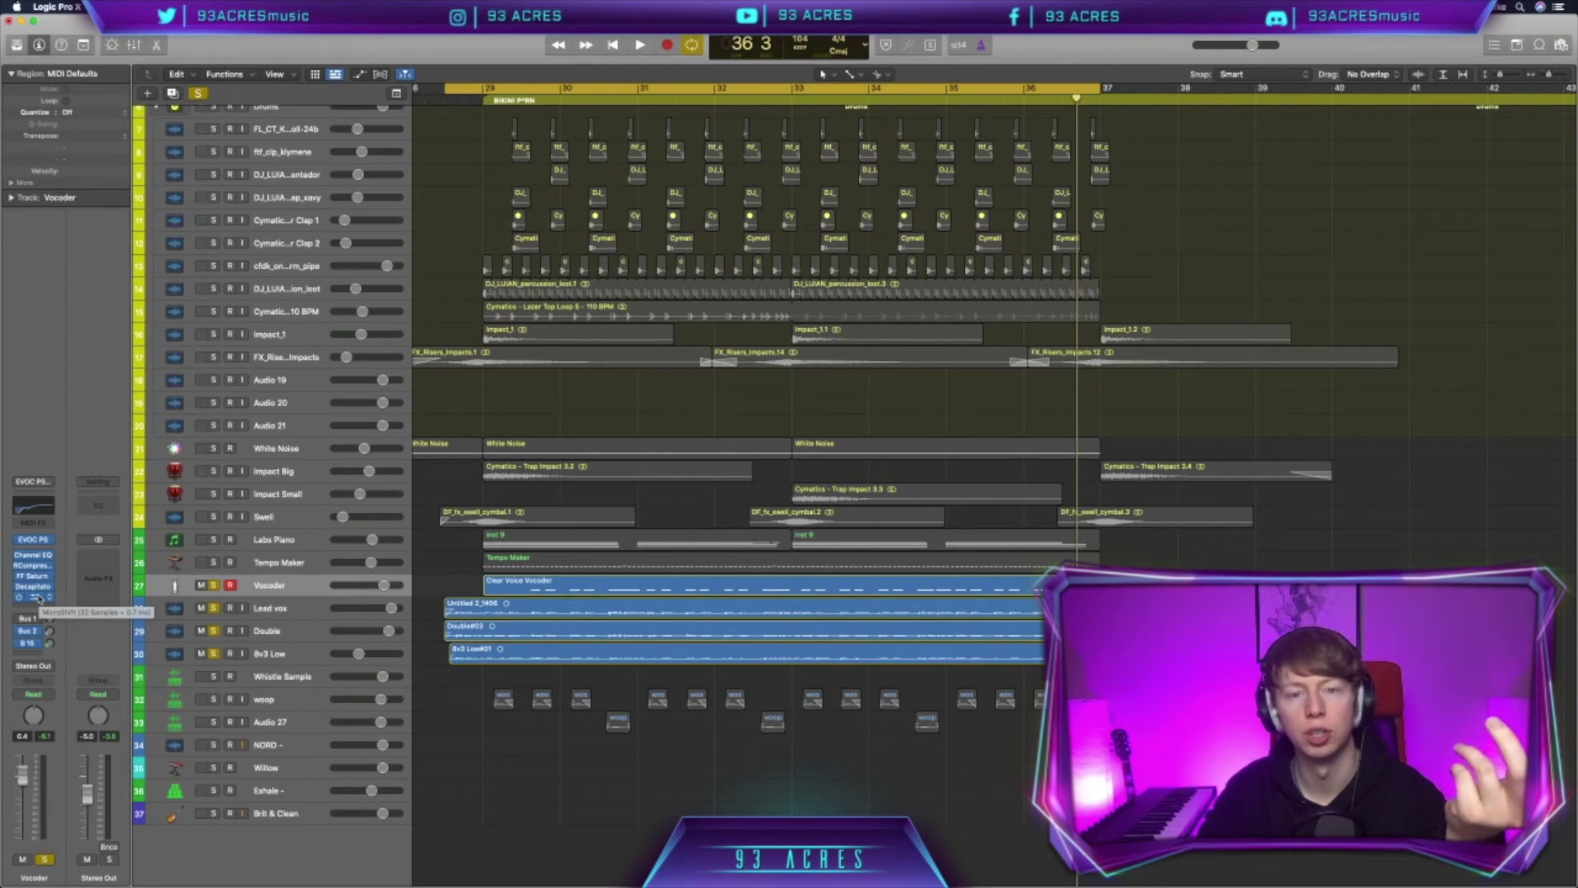
{"action": "key", "text": "super+z"}
{"action": "key", "text": "super+z"}
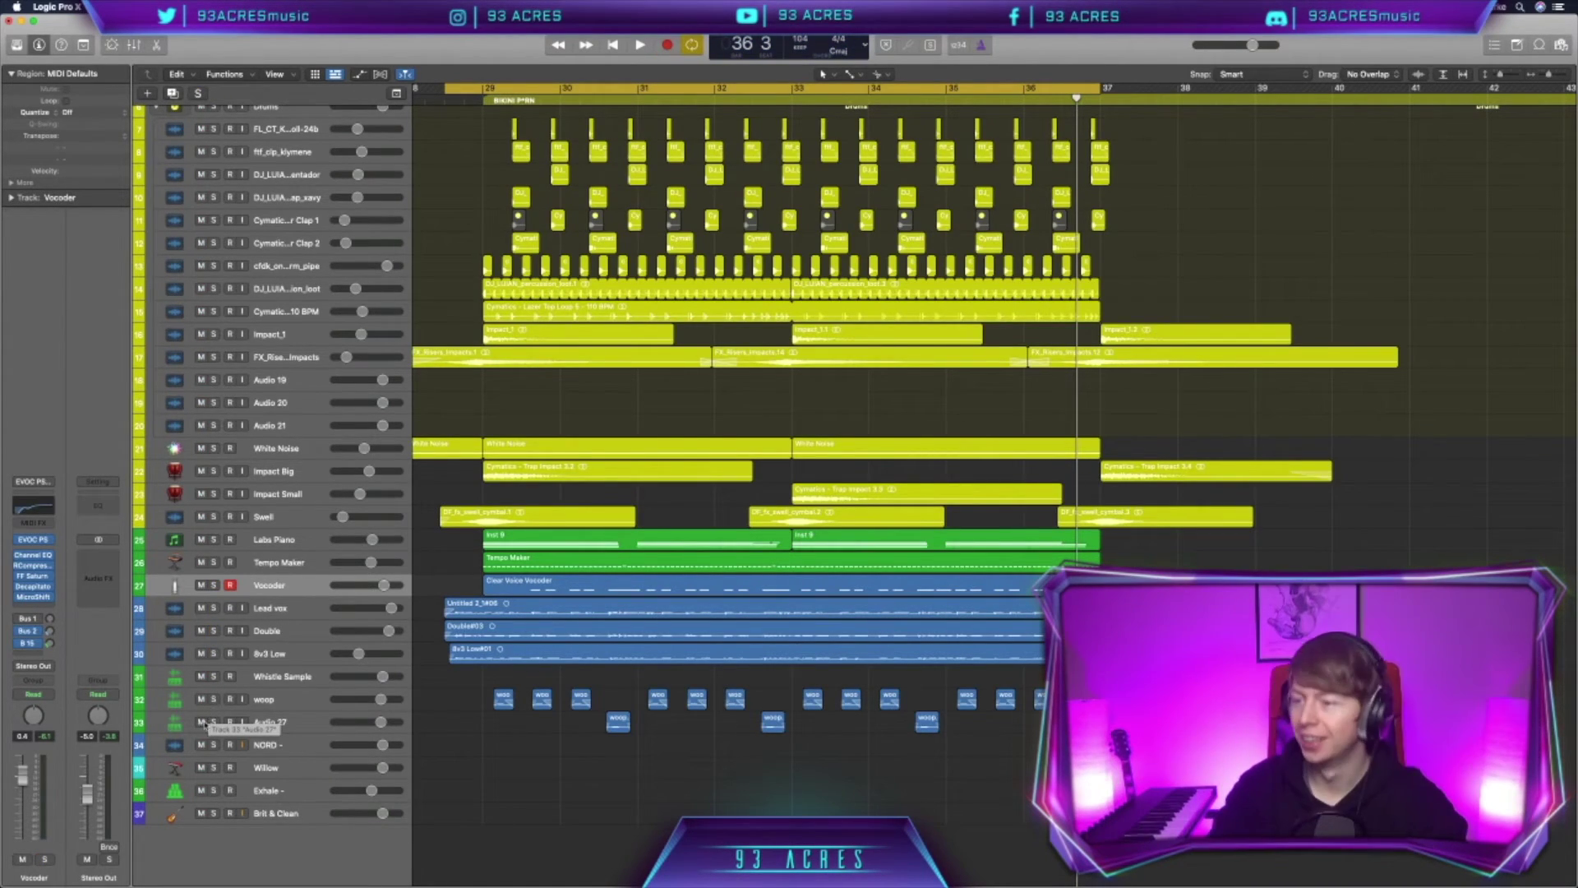
Solo the woop and Audio 27 tracks and audition them with the cycle range shifted to start at bar 29.
{"action": "left_click_drag", "start_coordinate": [211, 699], "coordinate": [212, 722]}
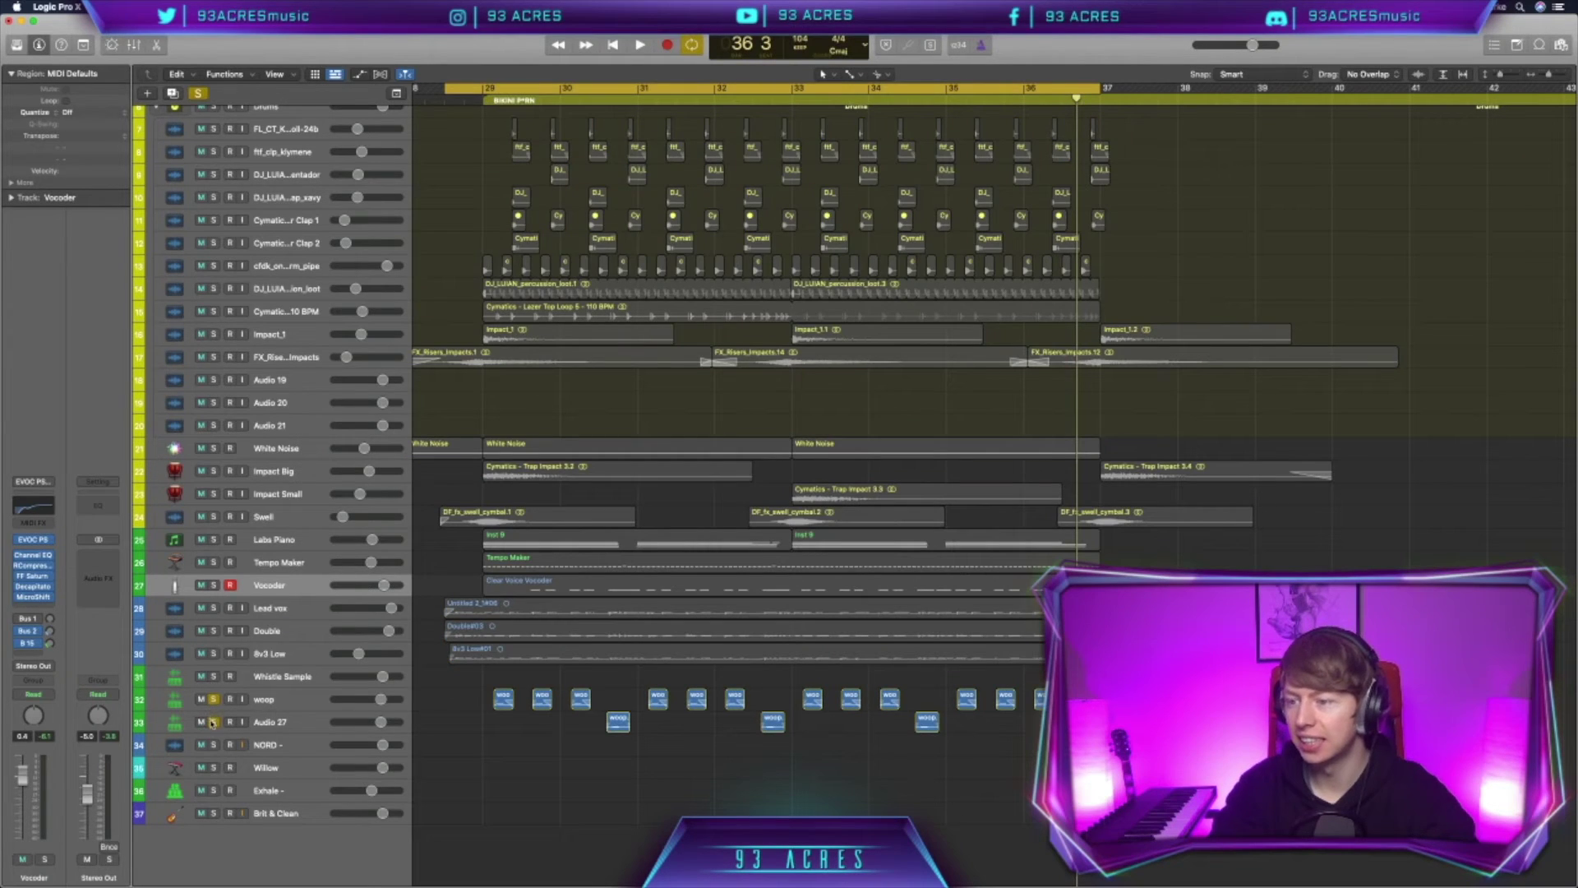
{"action": "left_click_drag", "start_coordinate": [486, 85], "coordinate": [524, 85]}
{"action": "key", "text": "space"}
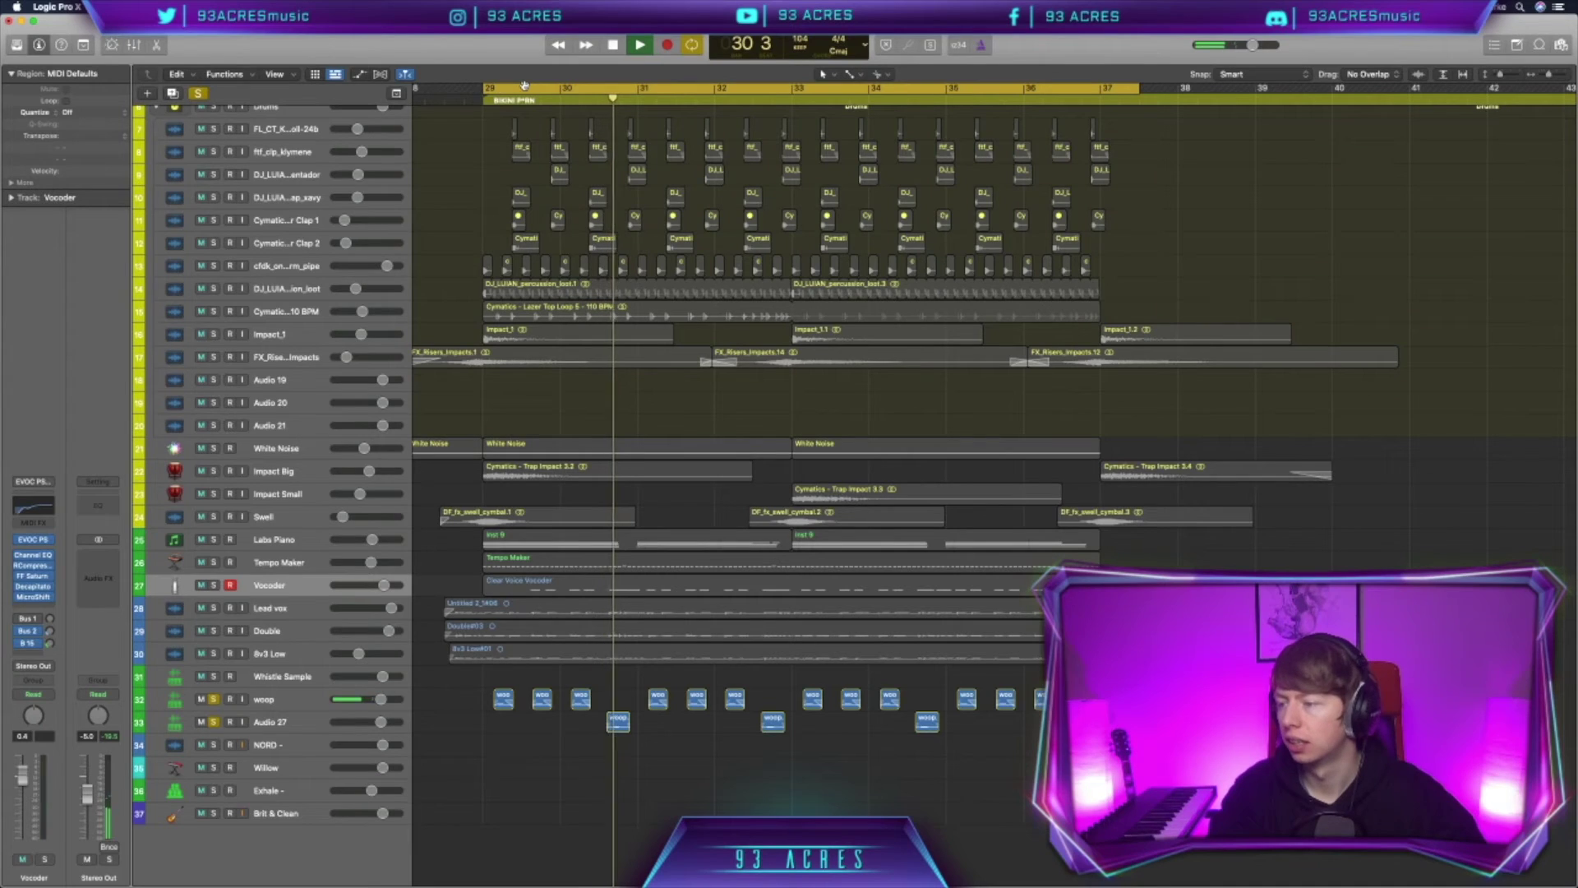
{"action": "key", "text": "space"}
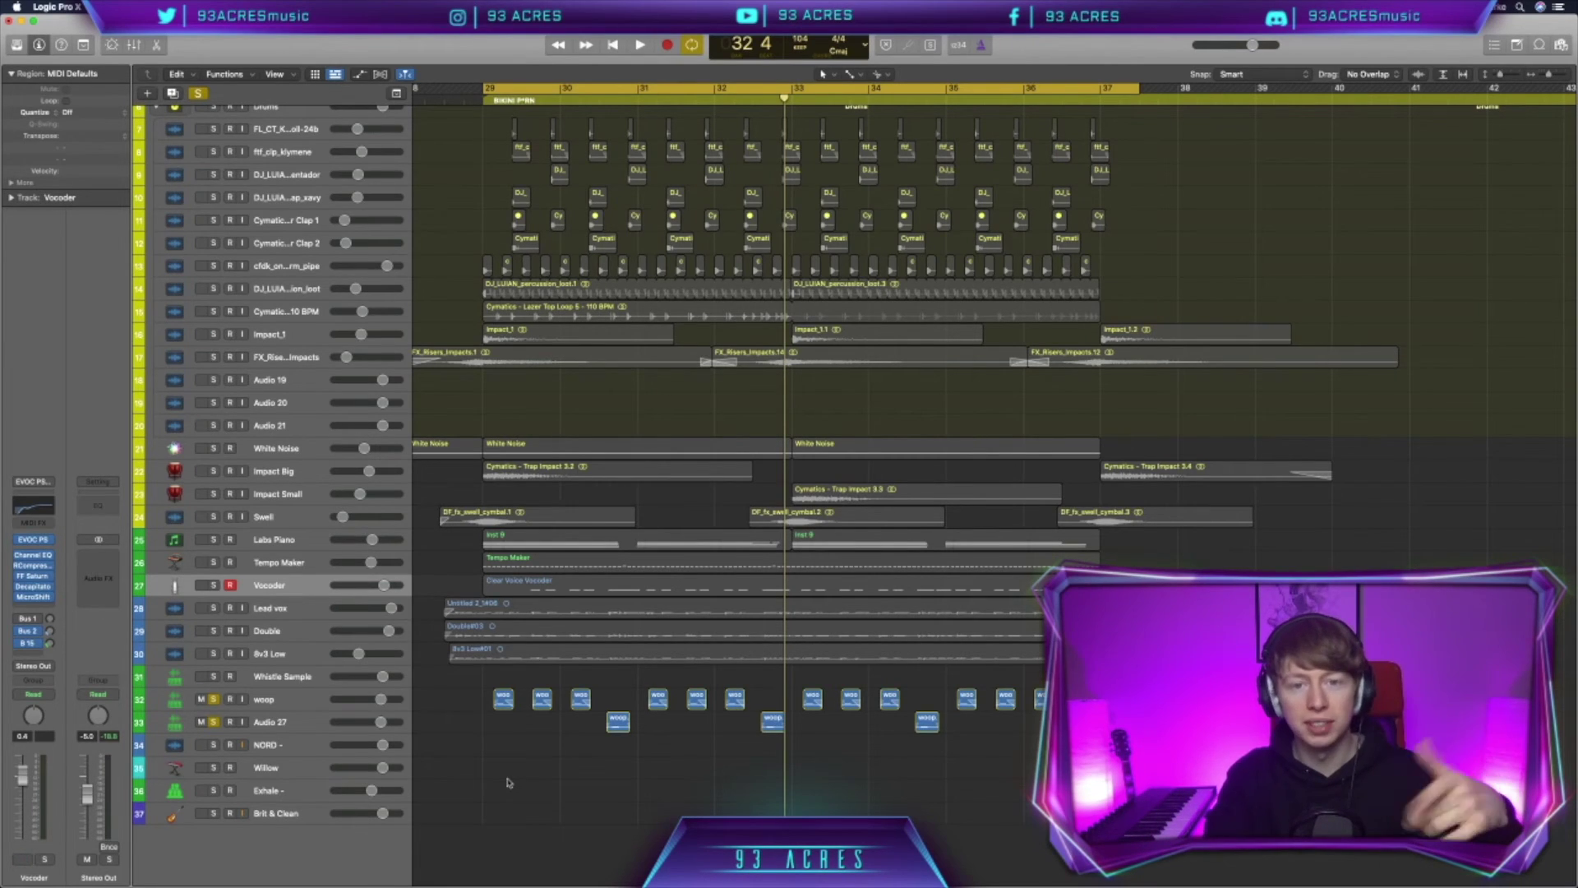
Solo the Whistle Sample track, inspect its Sampler instrument, and close the plug-in window.
{"action": "left_click", "coordinate": [265, 672]}
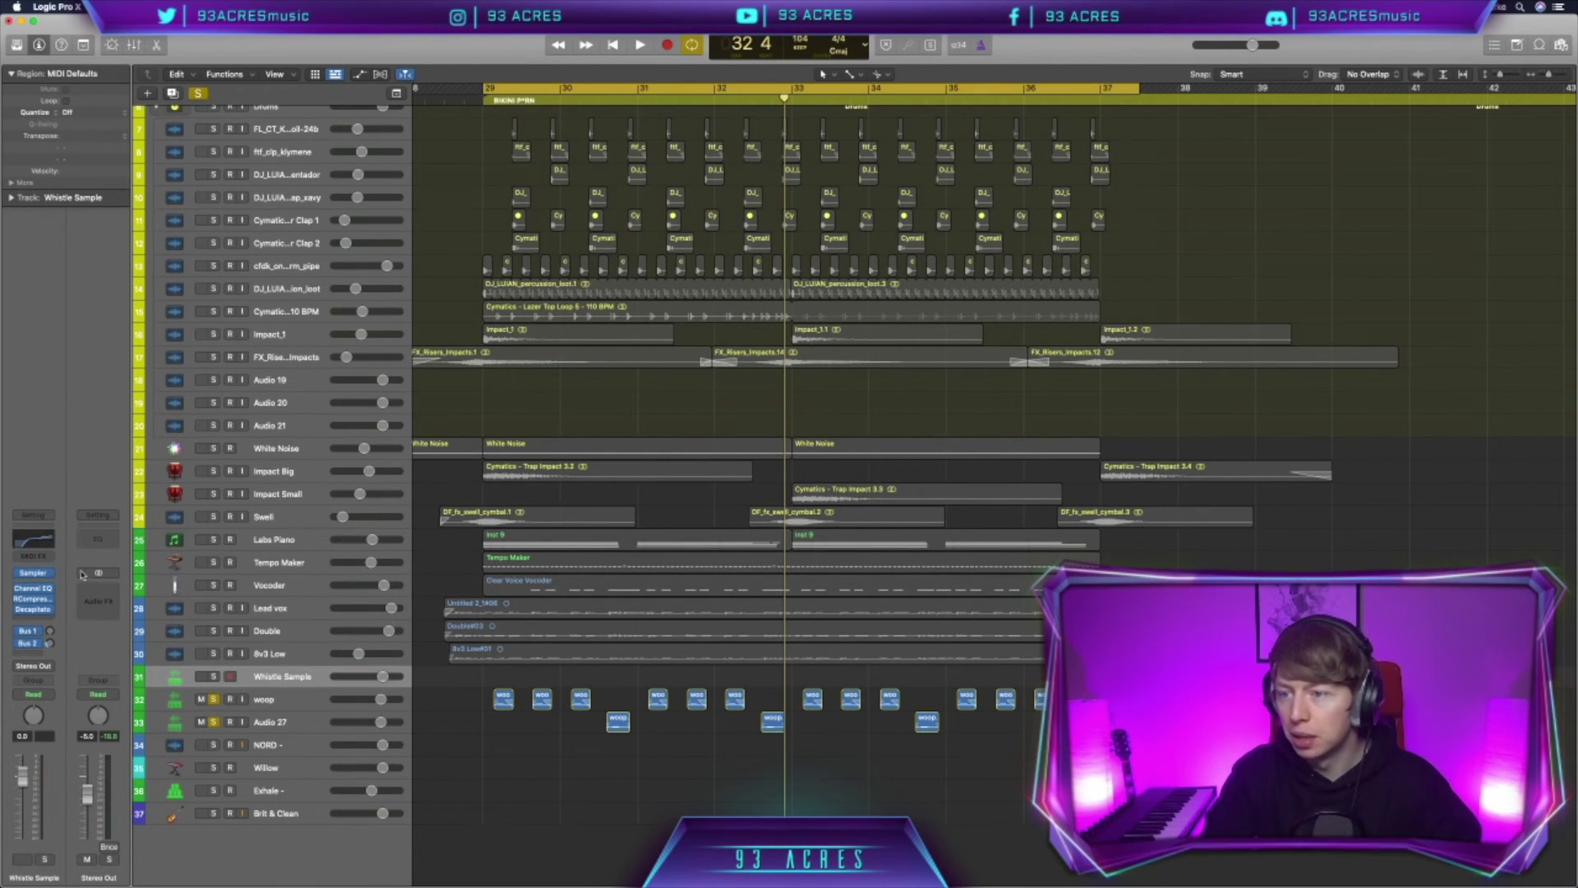
{"action": "key", "text": "v"}
{"action": "left_click", "coordinate": [214, 675]}
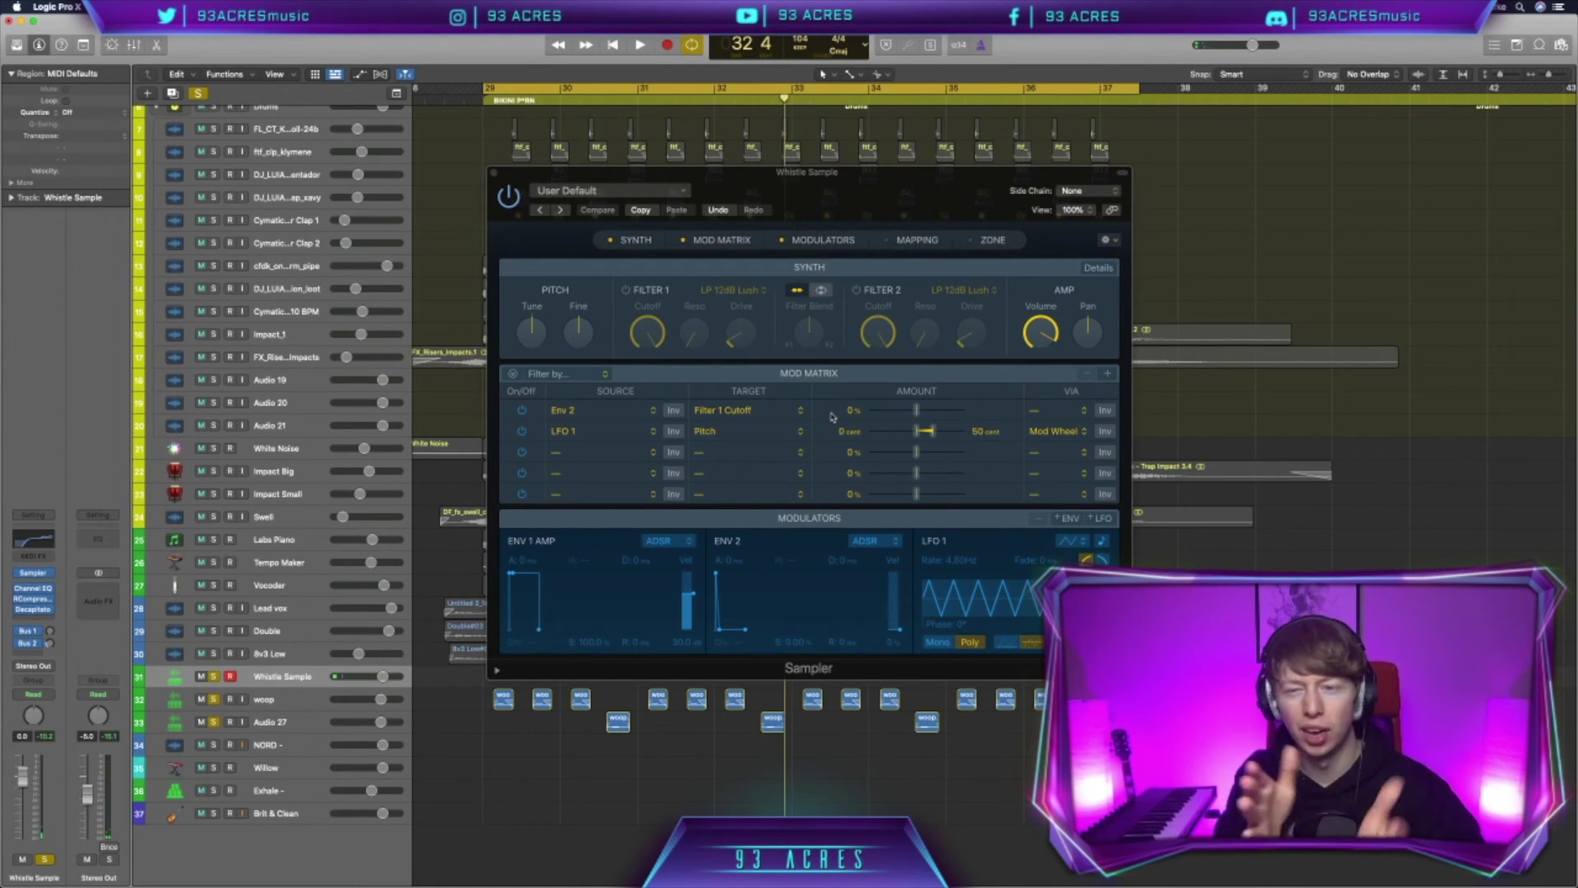
{"action": "left_click", "coordinate": [495, 173]}
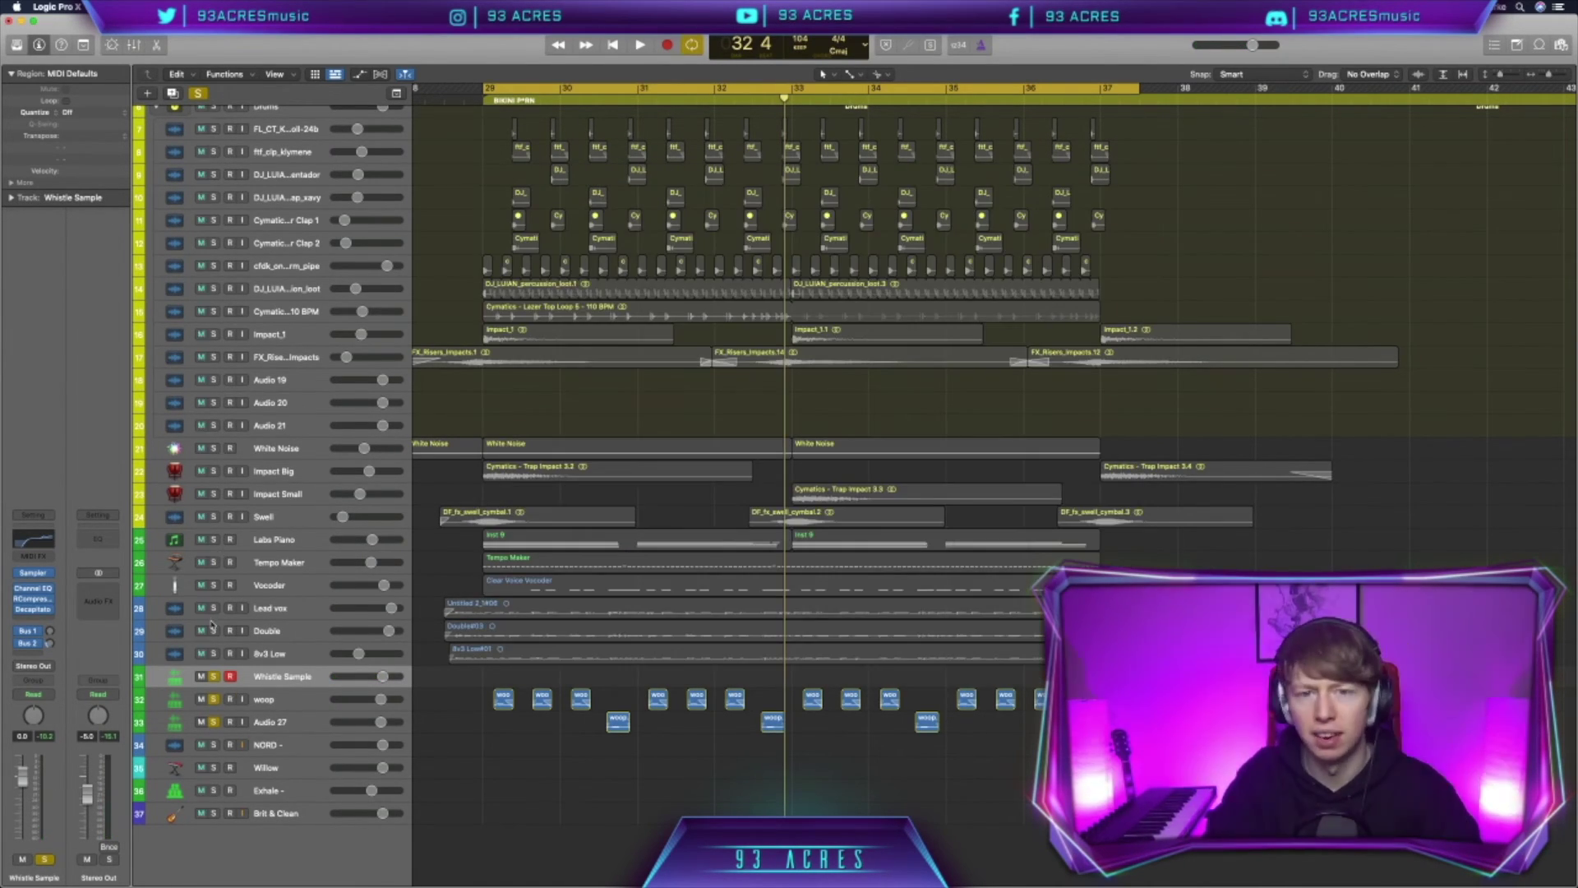
Clear the solo from the Whistle Sample, woop and Audio 27 tracks and play the full arrangement from bar 29.
{"action": "left_click_drag", "start_coordinate": [213, 676], "coordinate": [211, 722]}
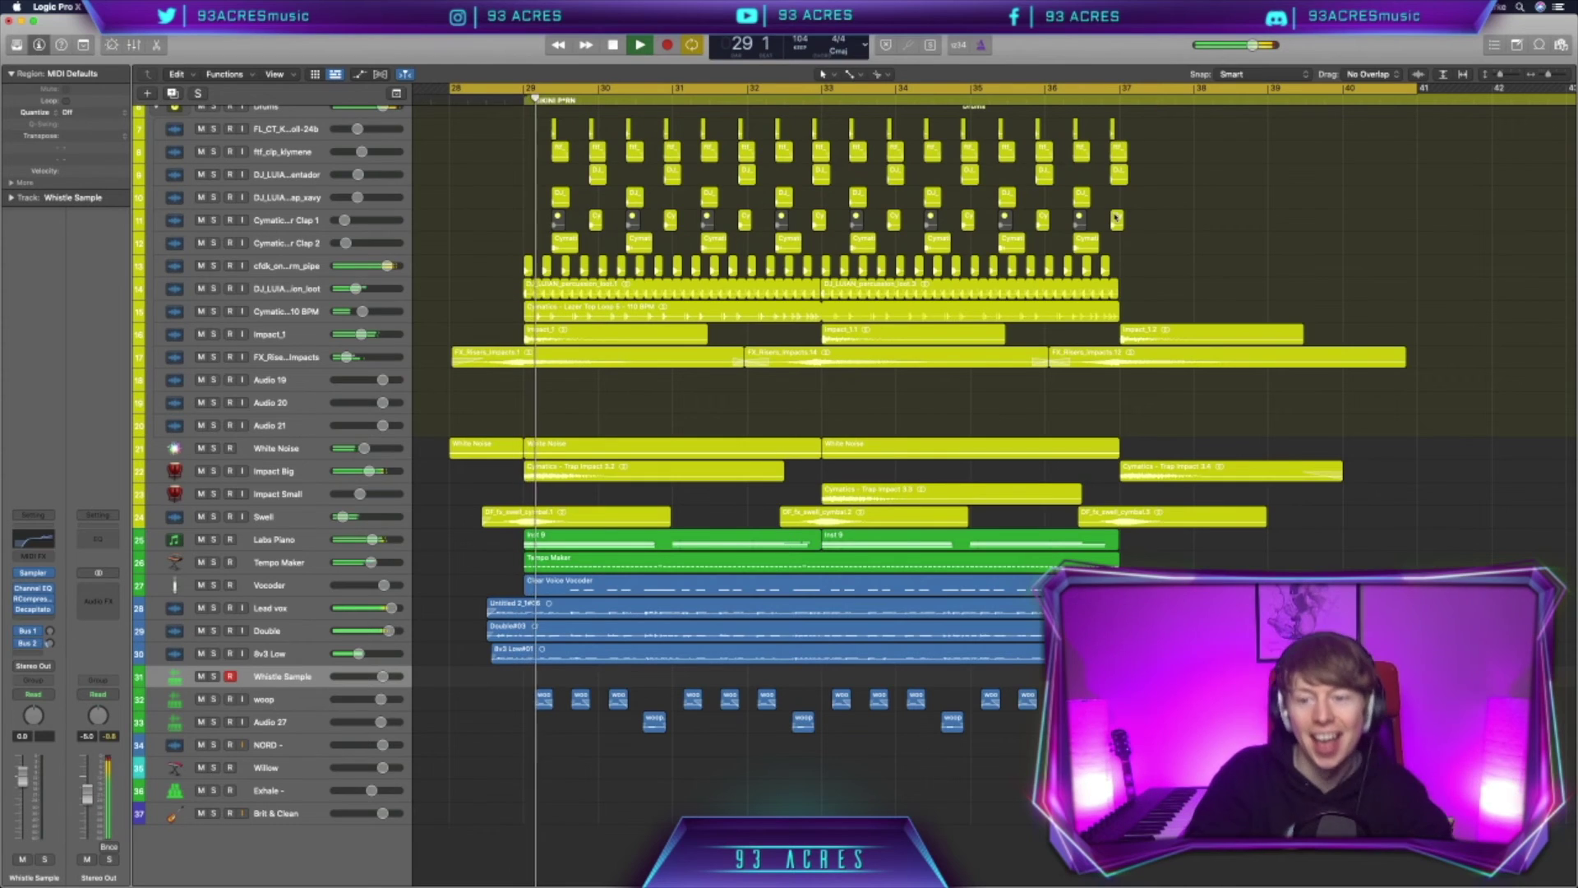
{"action": "scroll", "coordinate": [1116, 216], "scroll_direction": "up", "scroll_amount": 2}
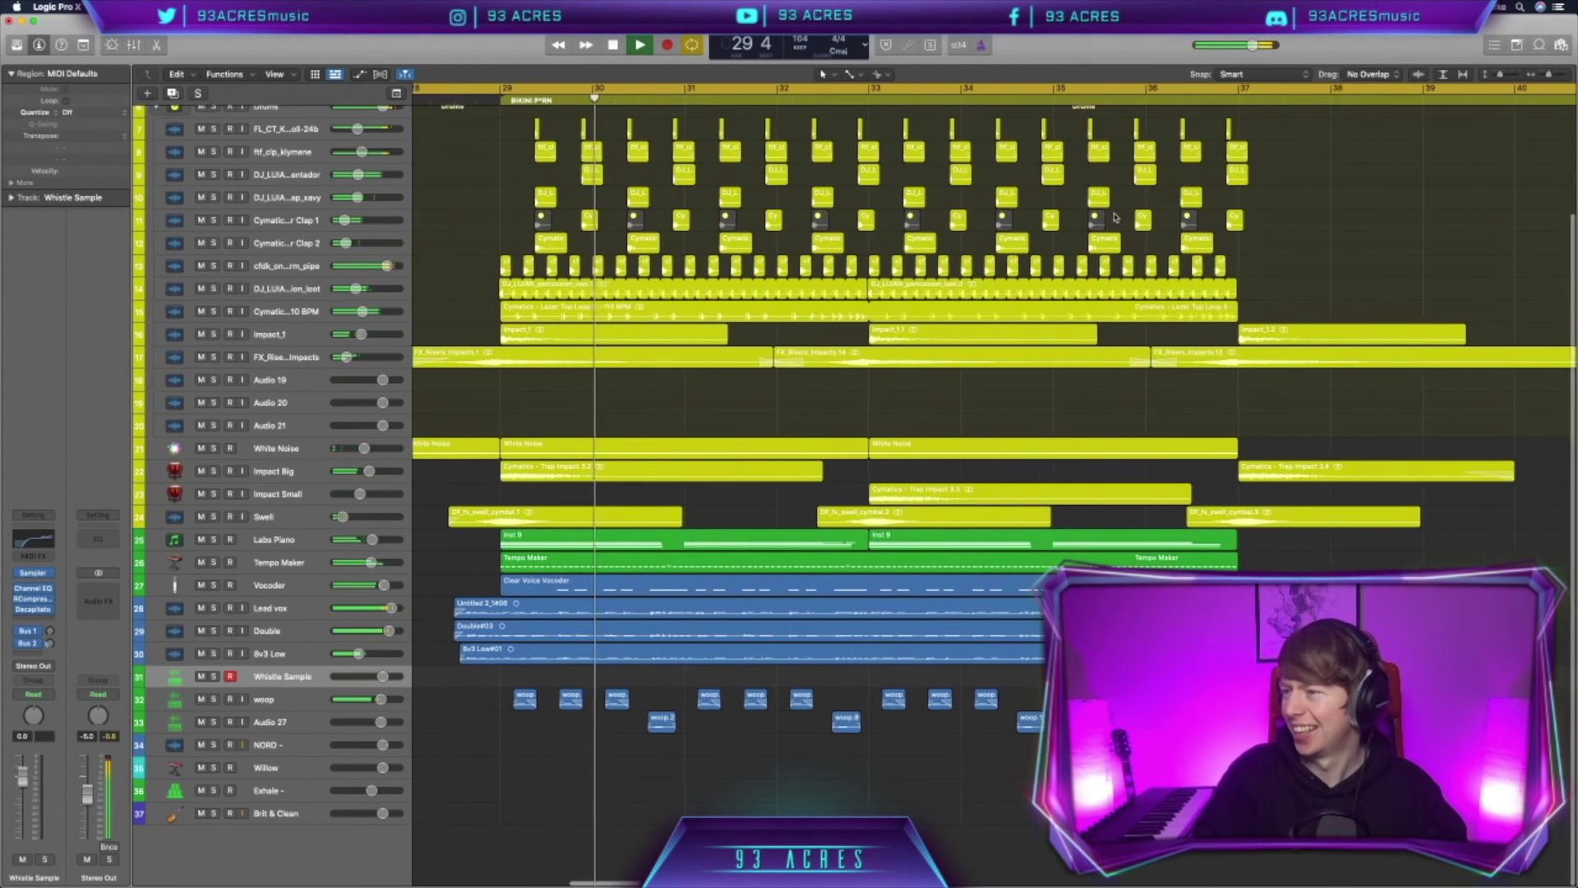
{"action": "scroll", "coordinate": [1115, 216], "scroll_direction": "right", "scroll_amount": 2}
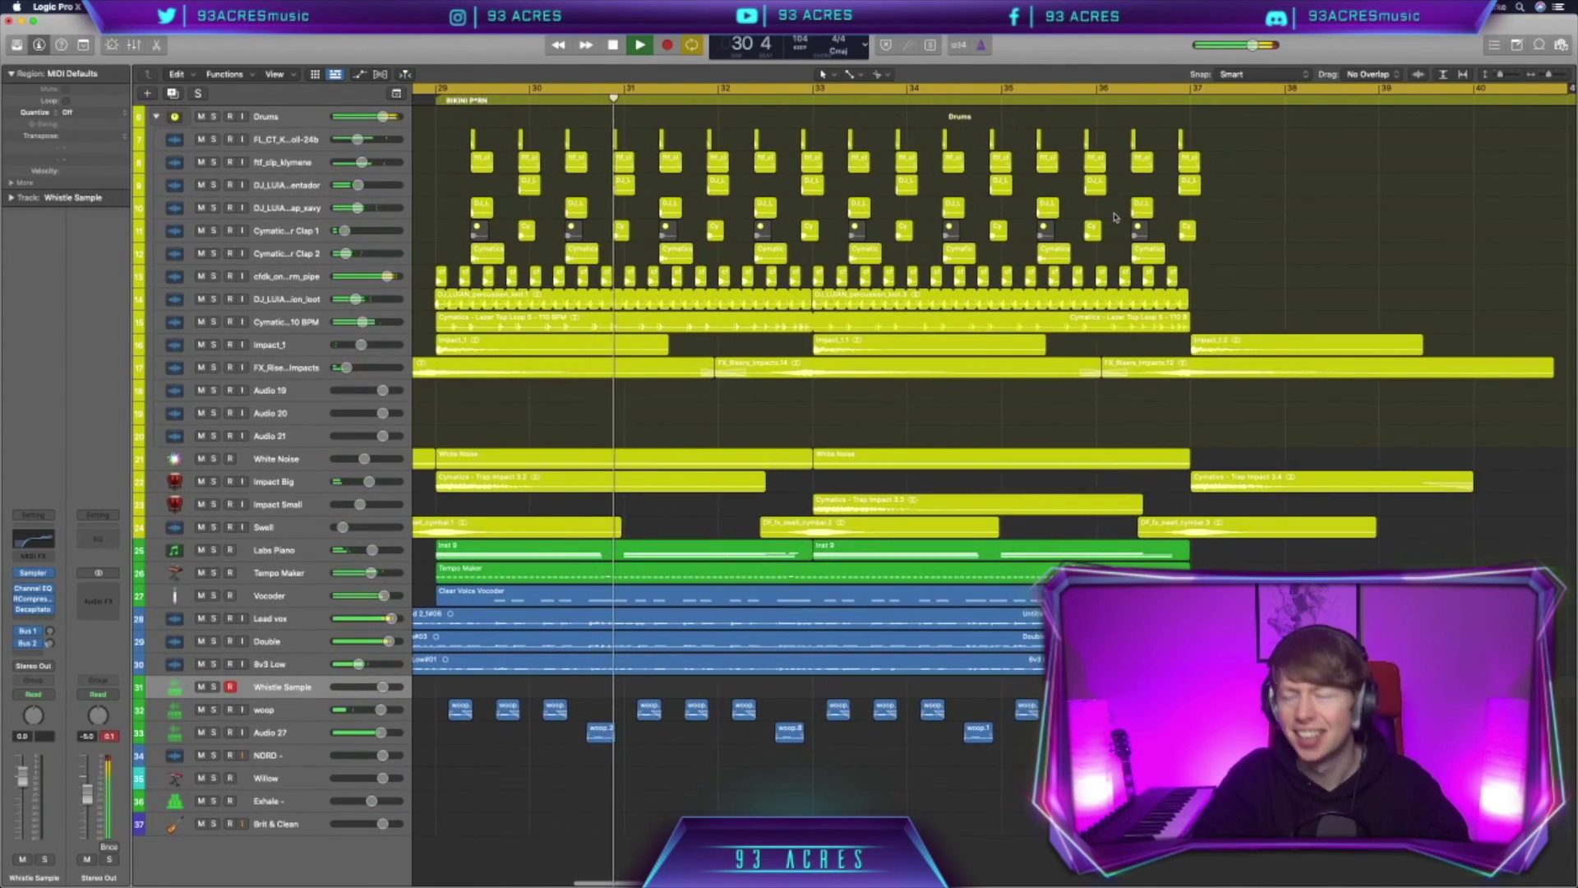
{"action": "scroll", "coordinate": [1116, 216], "scroll_direction": "right", "scroll_amount": 1}
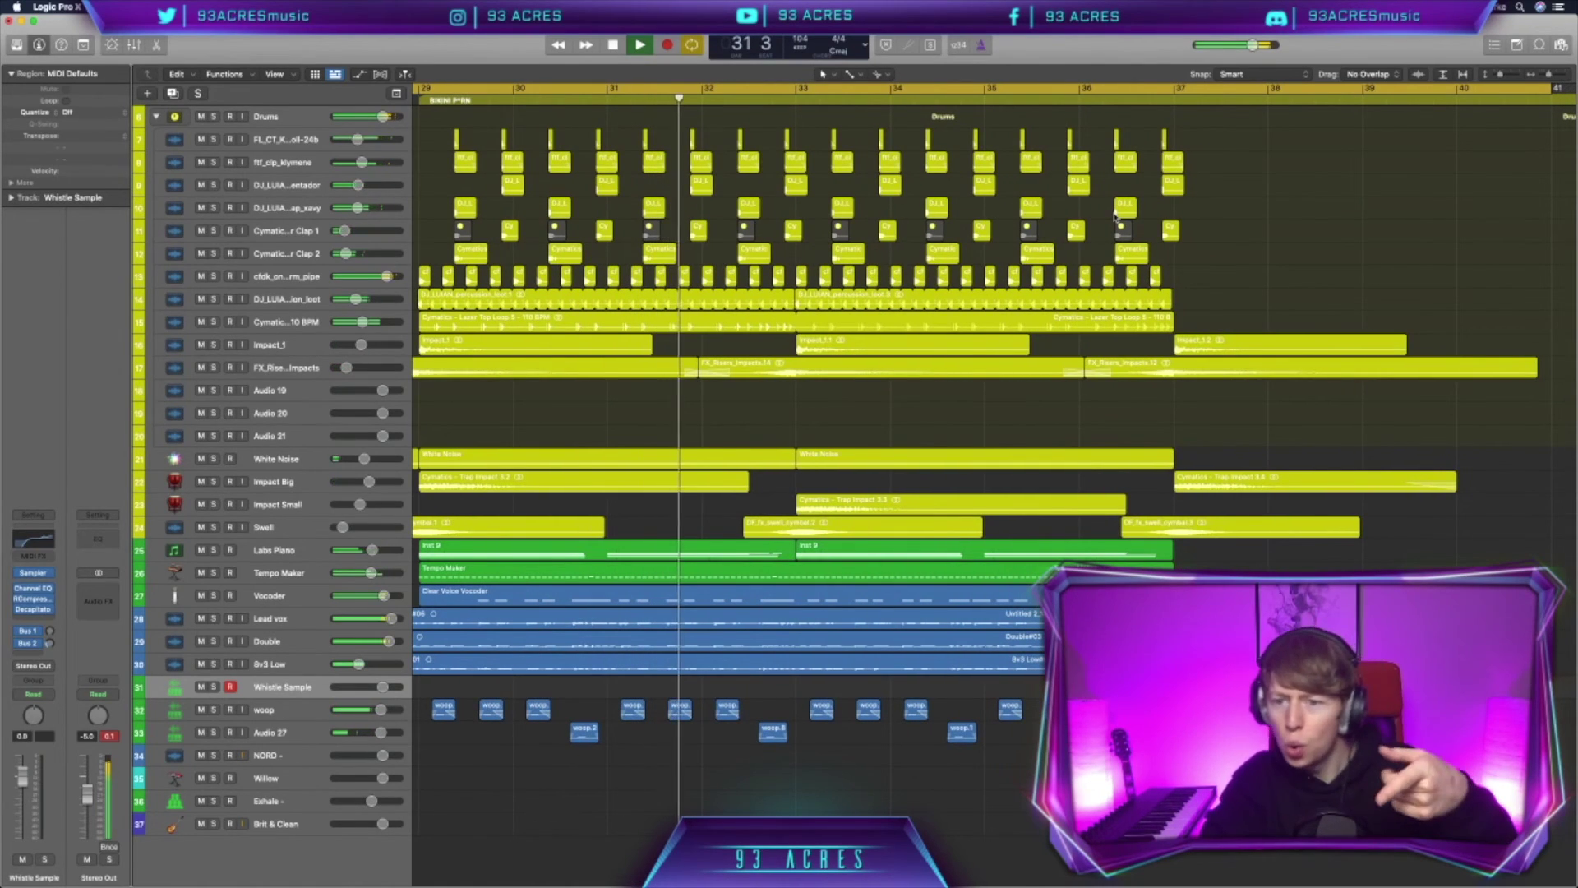
{"action": "scroll", "coordinate": [1116, 216], "scroll_direction": "right", "scroll_amount": 5}
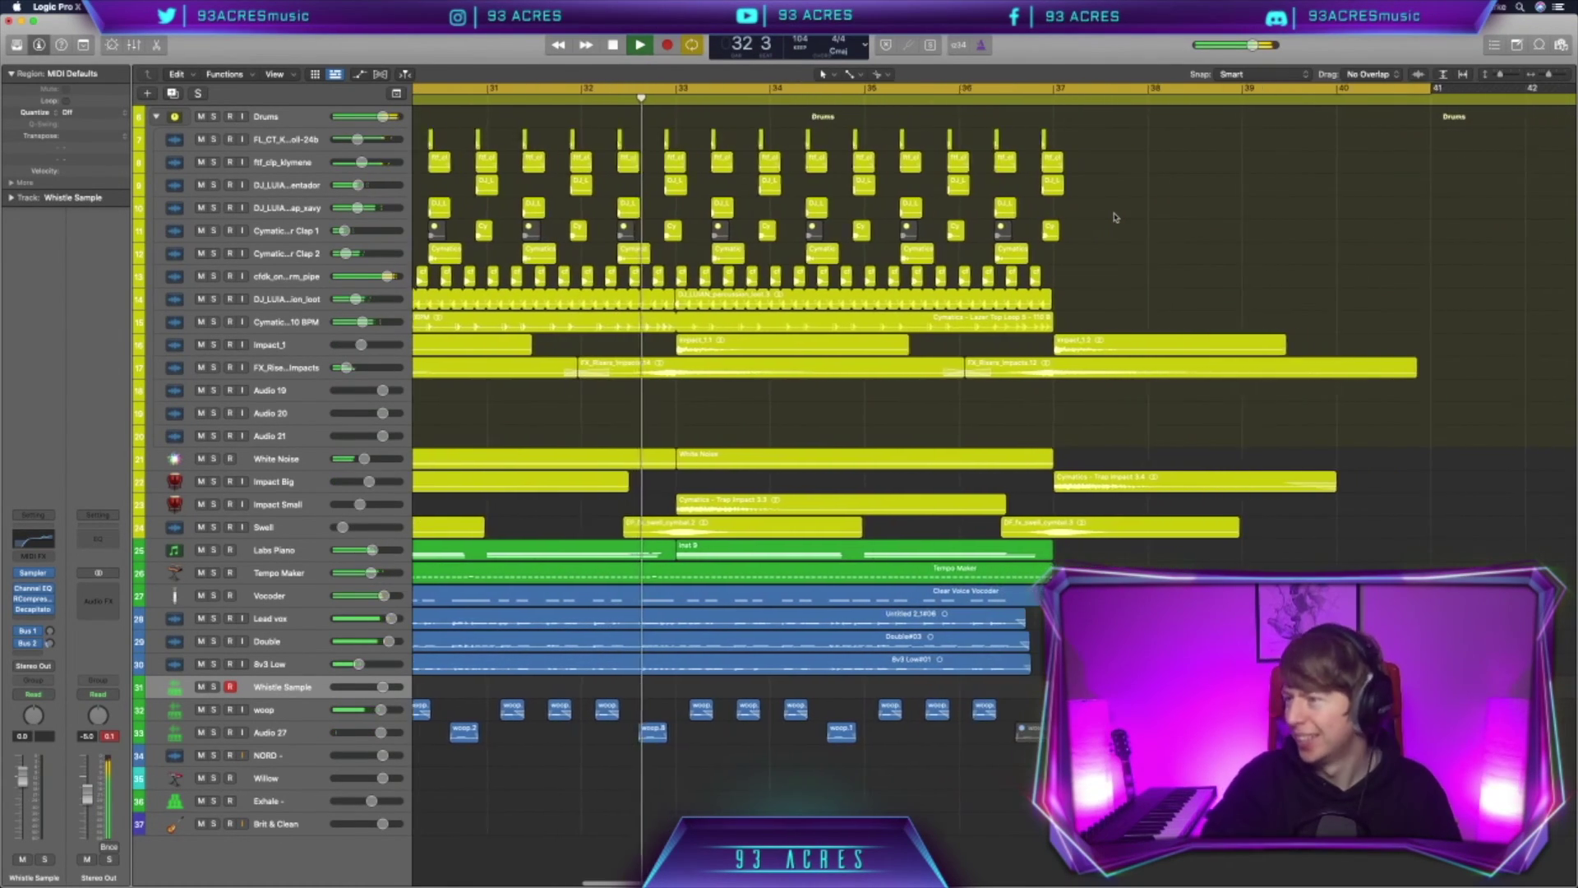
{"action": "scroll", "coordinate": [1115, 216], "scroll_direction": "right", "scroll_amount": 3}
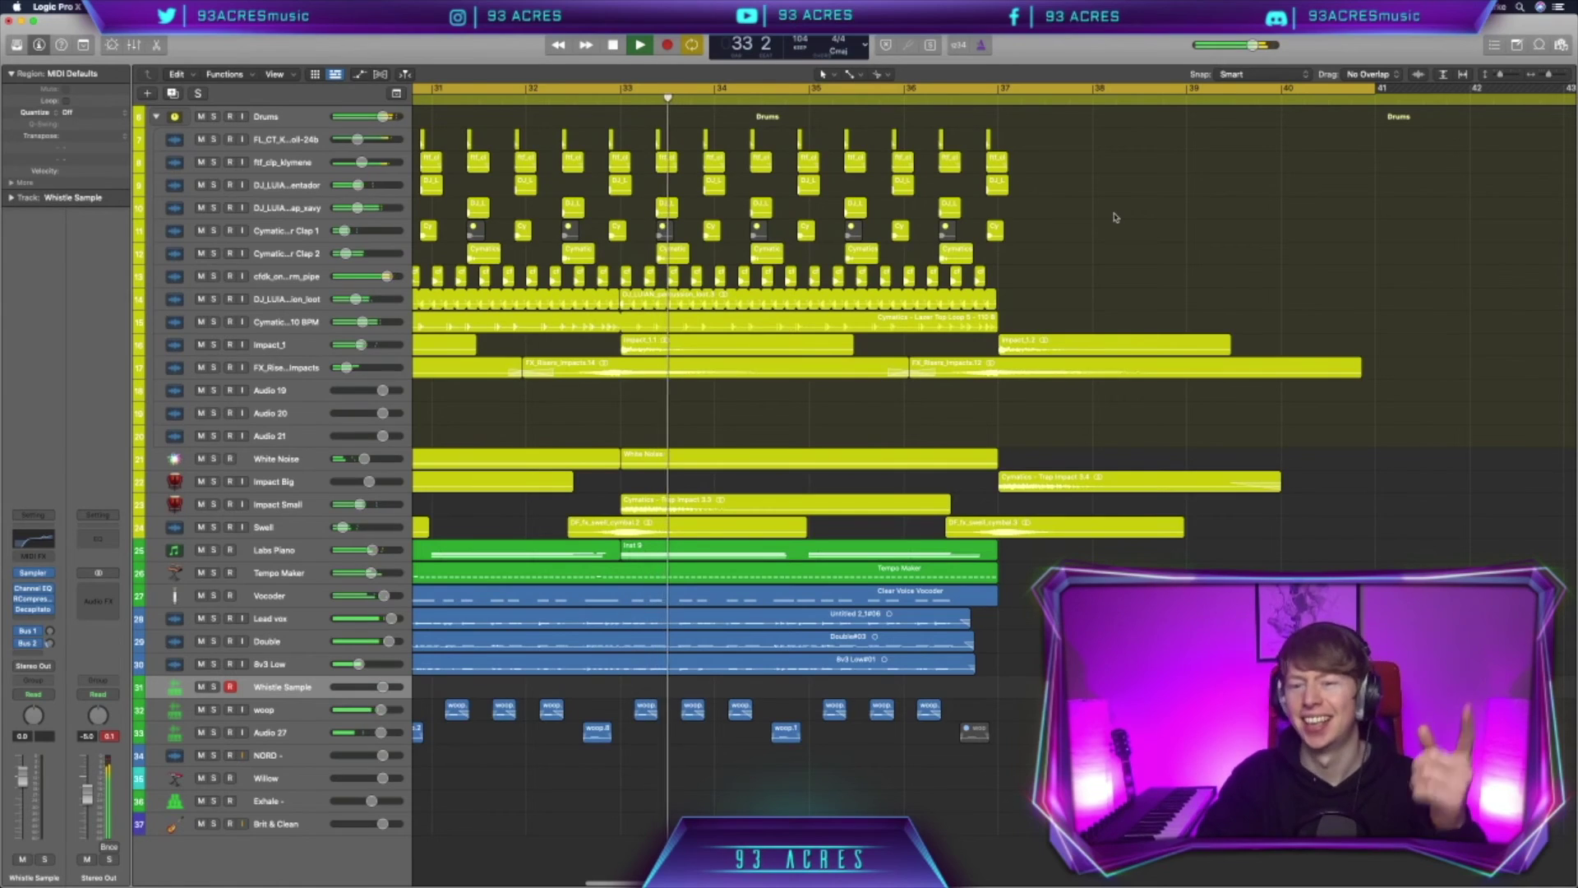